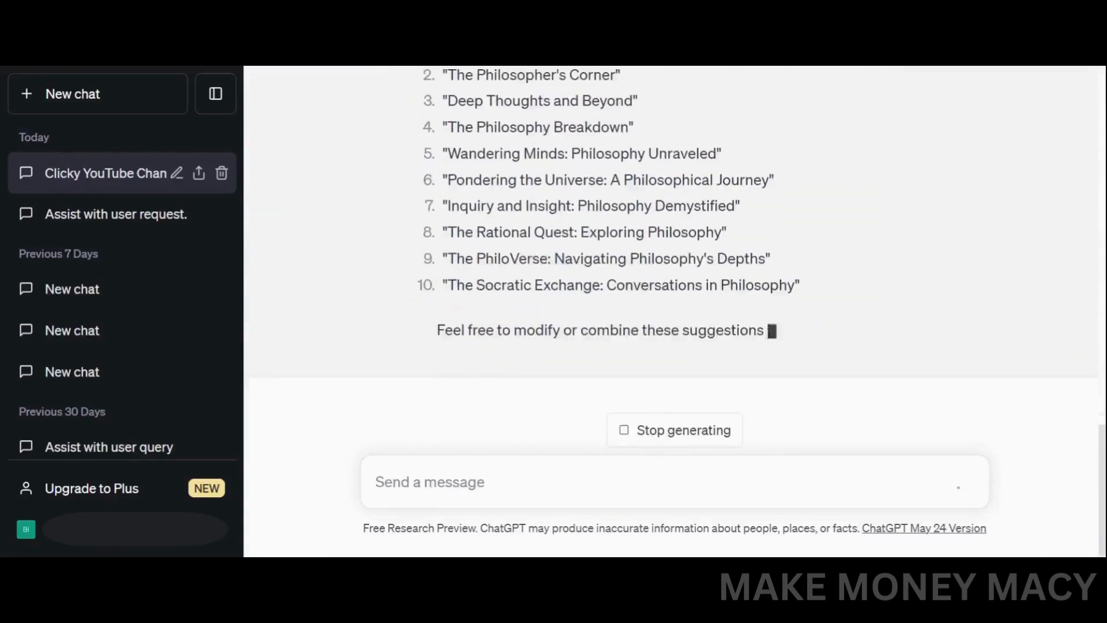
scroll(518, 132, "up", 2)
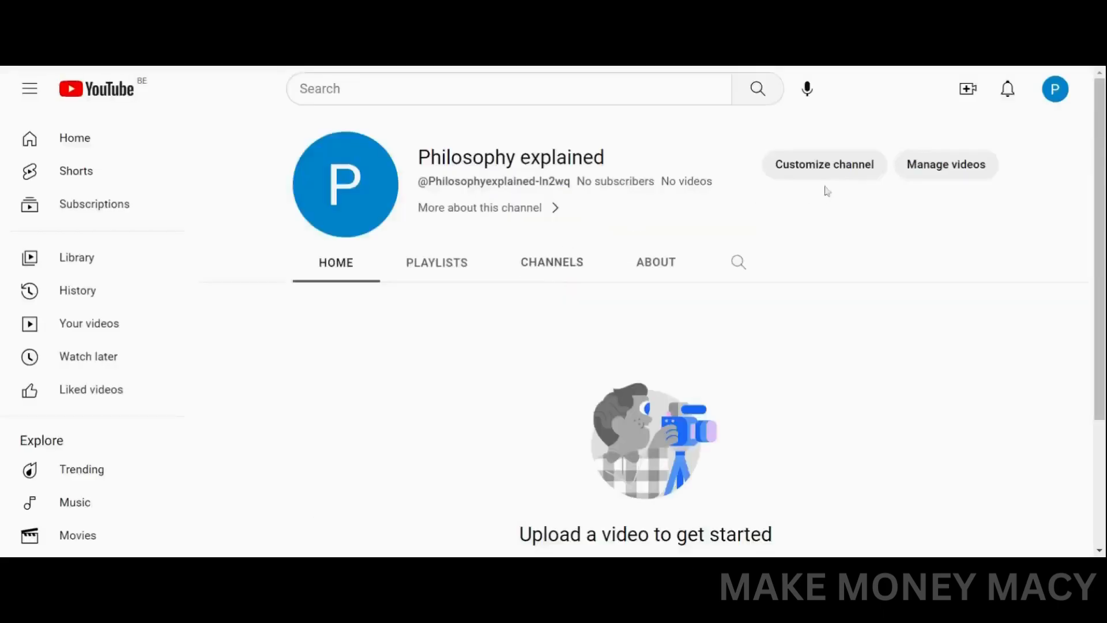
left_click(825, 171)
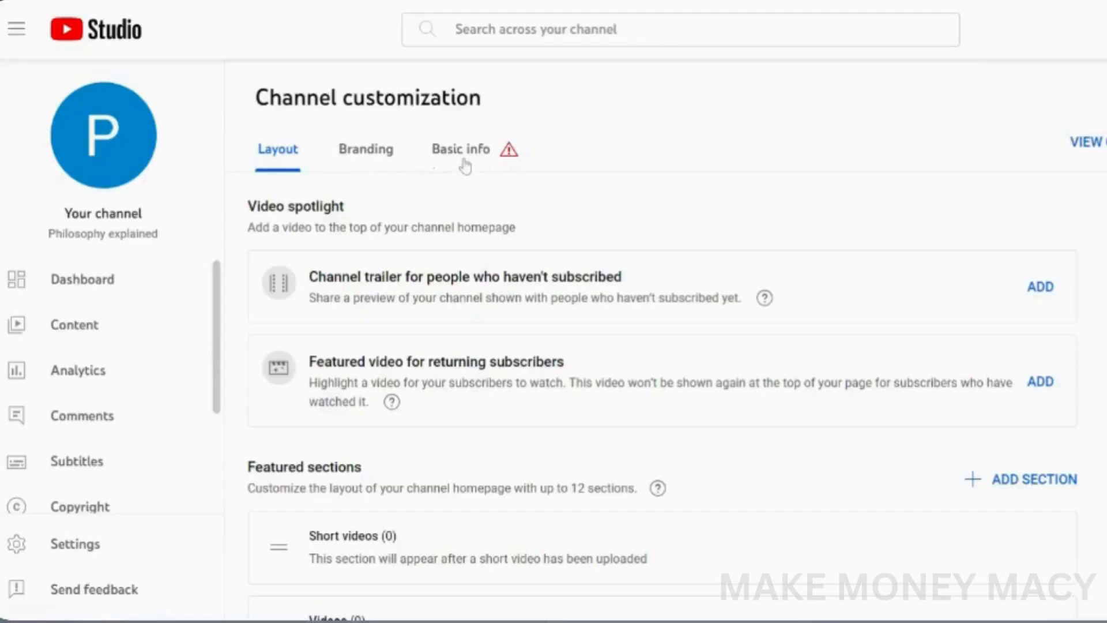
left_click(468, 153)
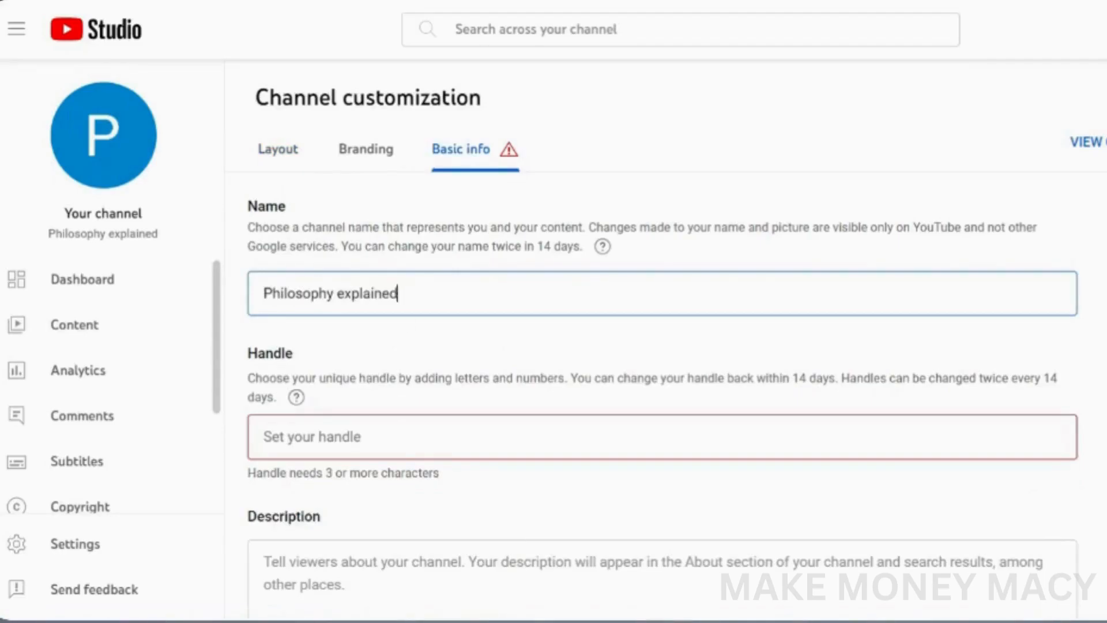
left_click(312, 437)
type("@phi")
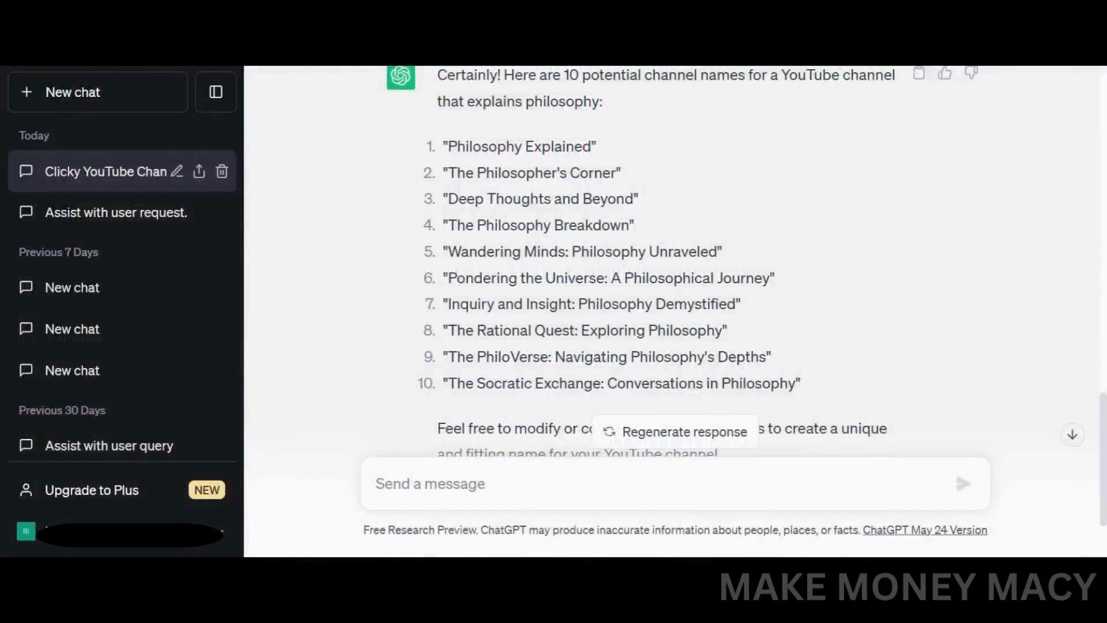
Step: Have ChatGPT generate a YouTube channel description for Philosophy explained and copy the generated text into the channel's description in YouTube Studio
type("generat")
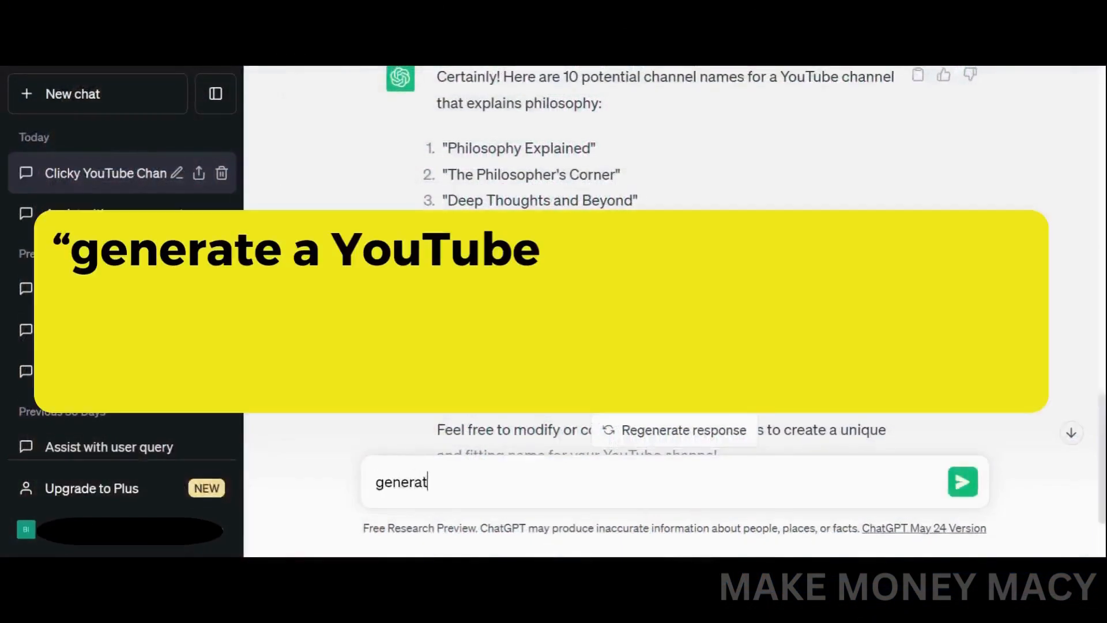
type("e a youtu")
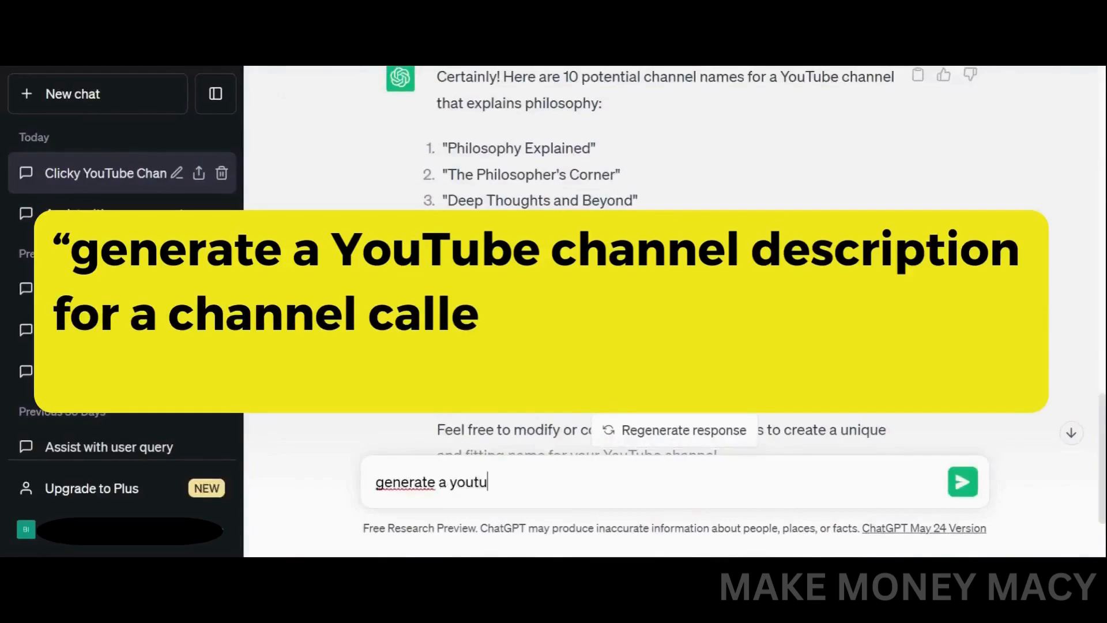
type("be channel ")
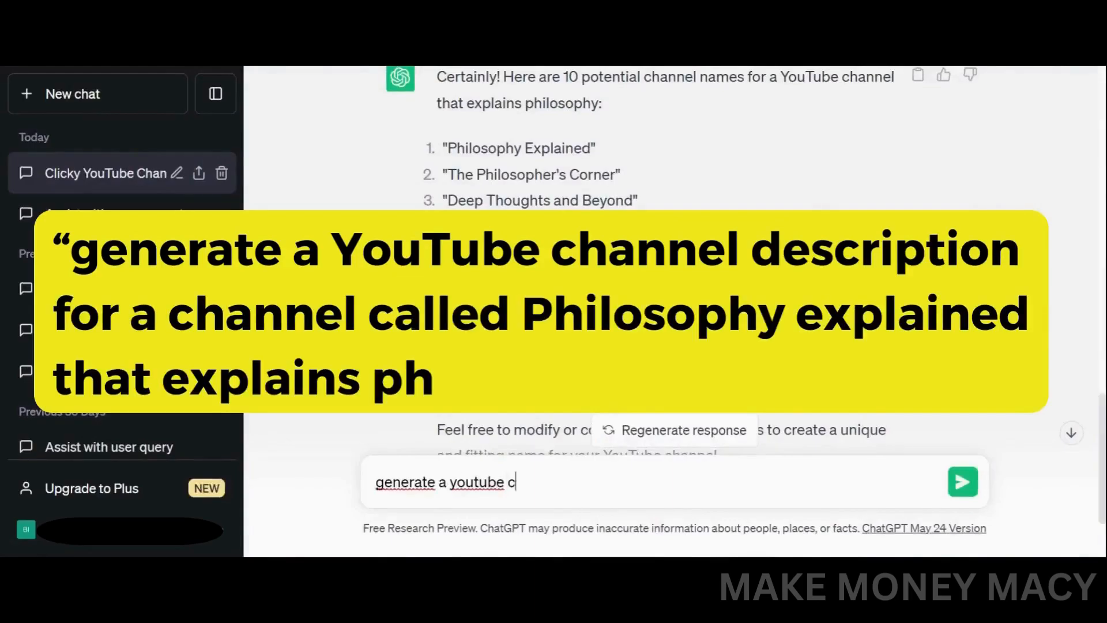
type("desc")
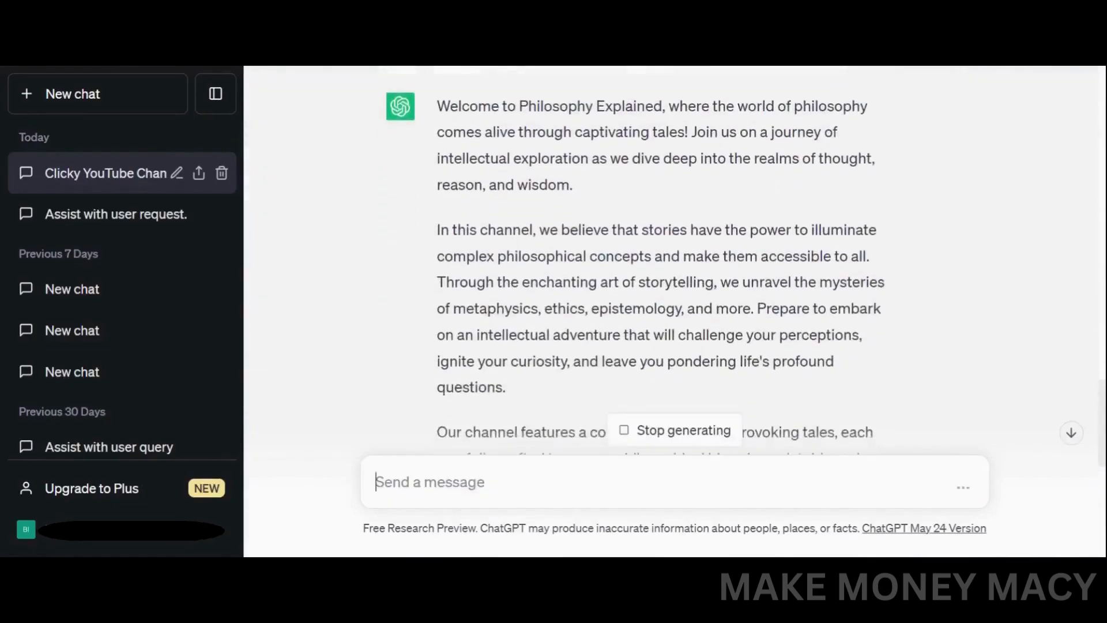
left_click_drag(437, 96, 659, 334)
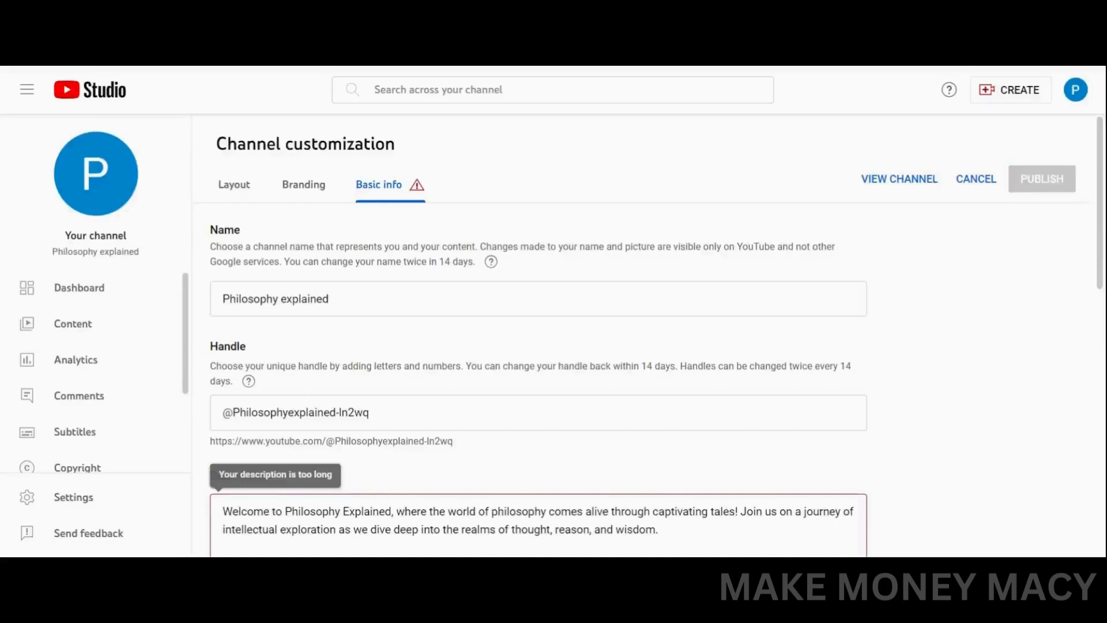
Step: Open the channel's branding settings, then switch to Canva and create a blank YouTube Banner design
left_click(301, 188)
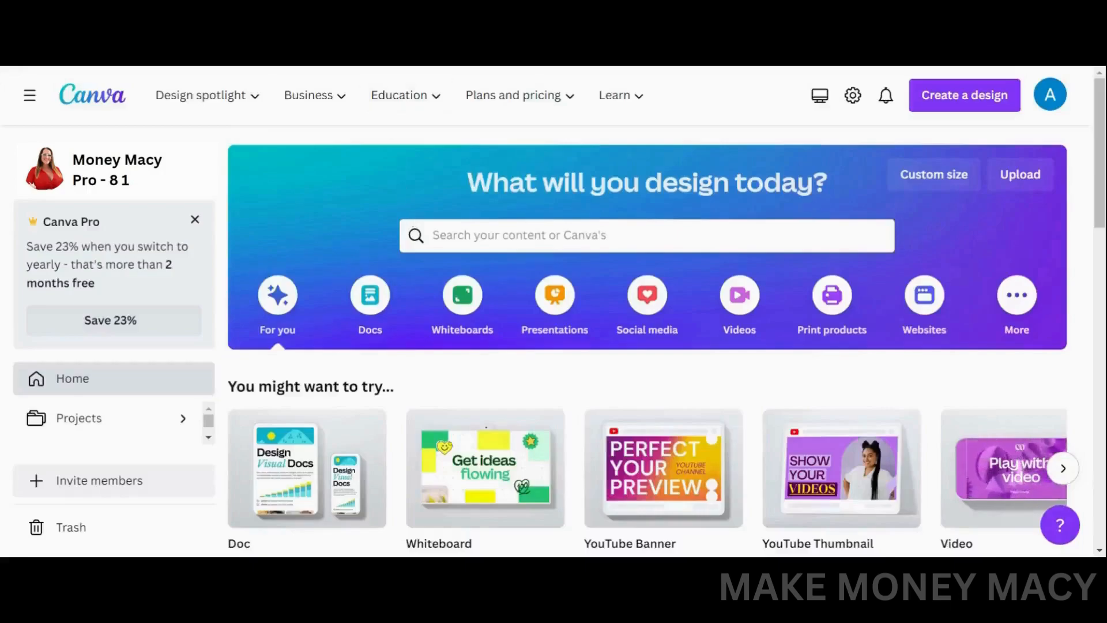
left_click(519, 236)
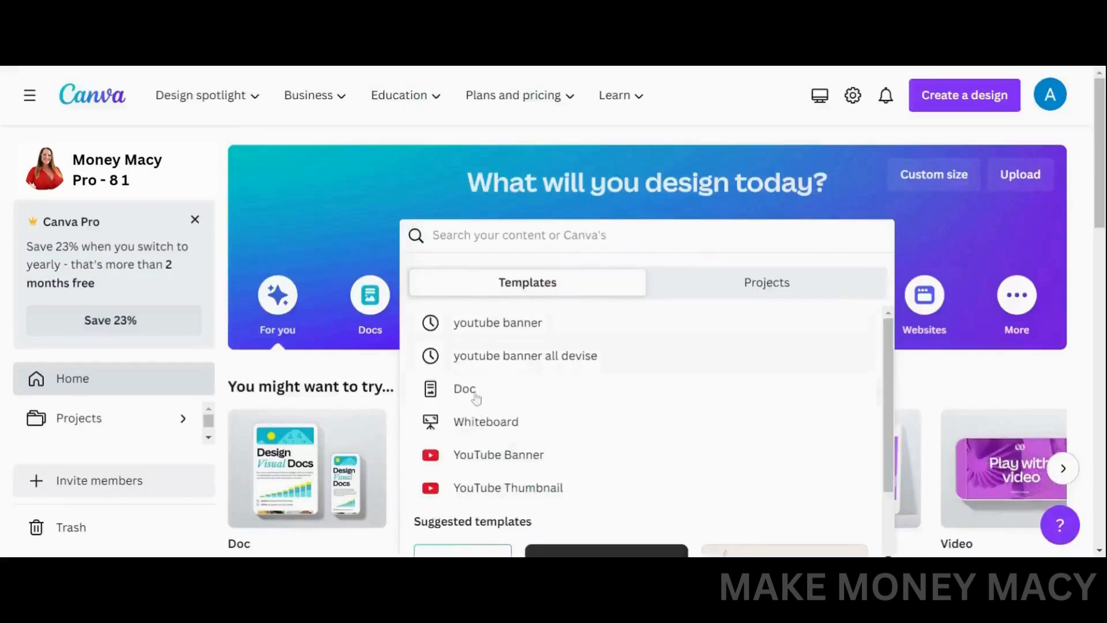
left_click(496, 455)
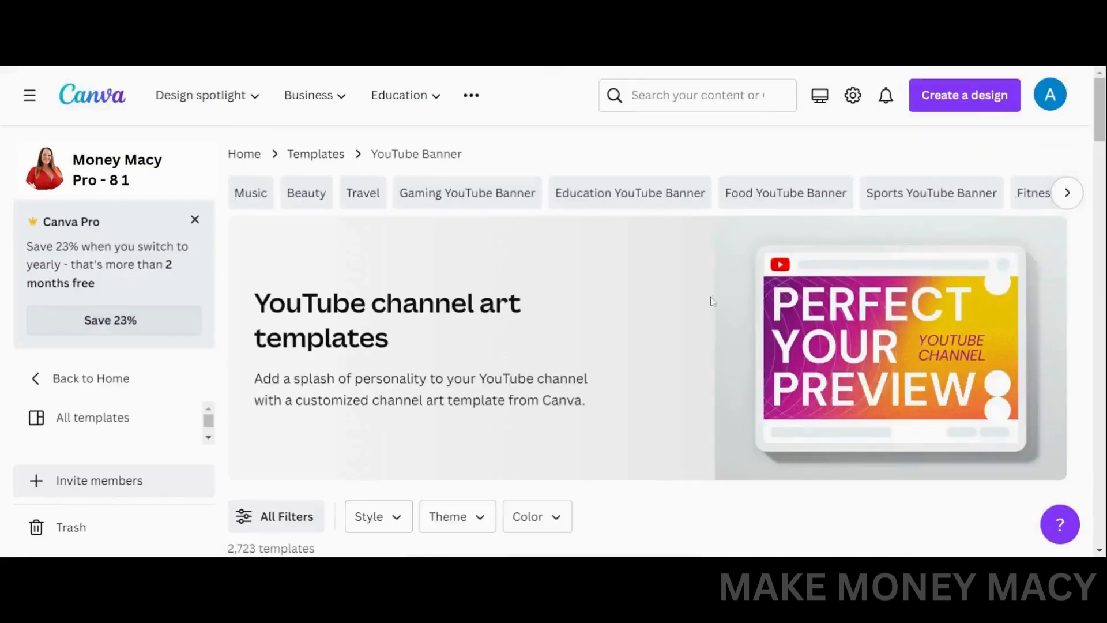
scroll(713, 301, "down", 4)
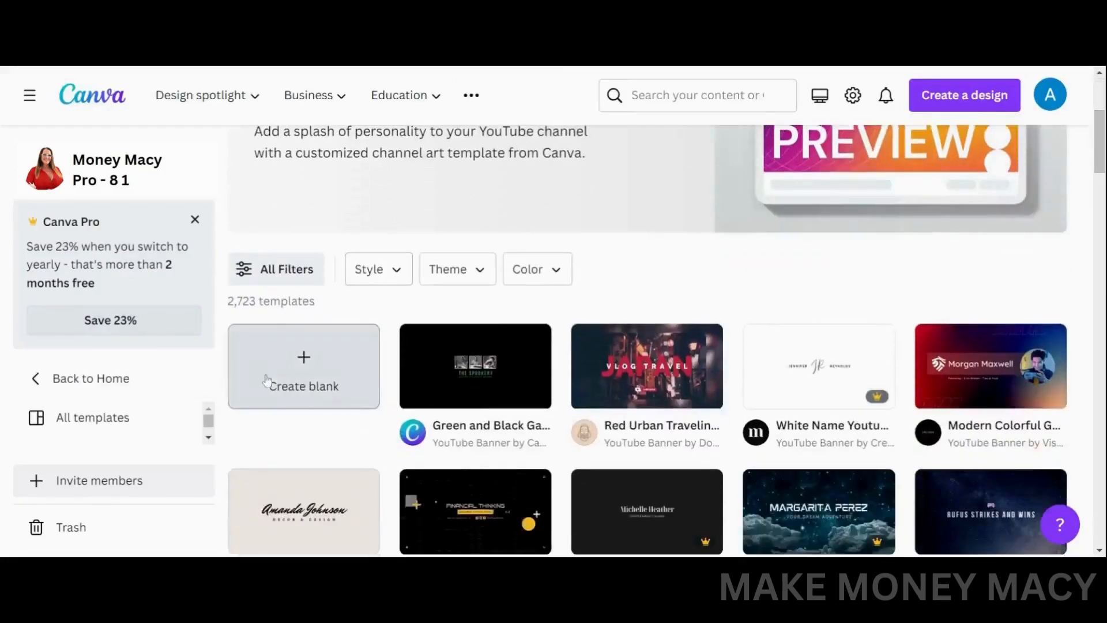
left_click(271, 385)
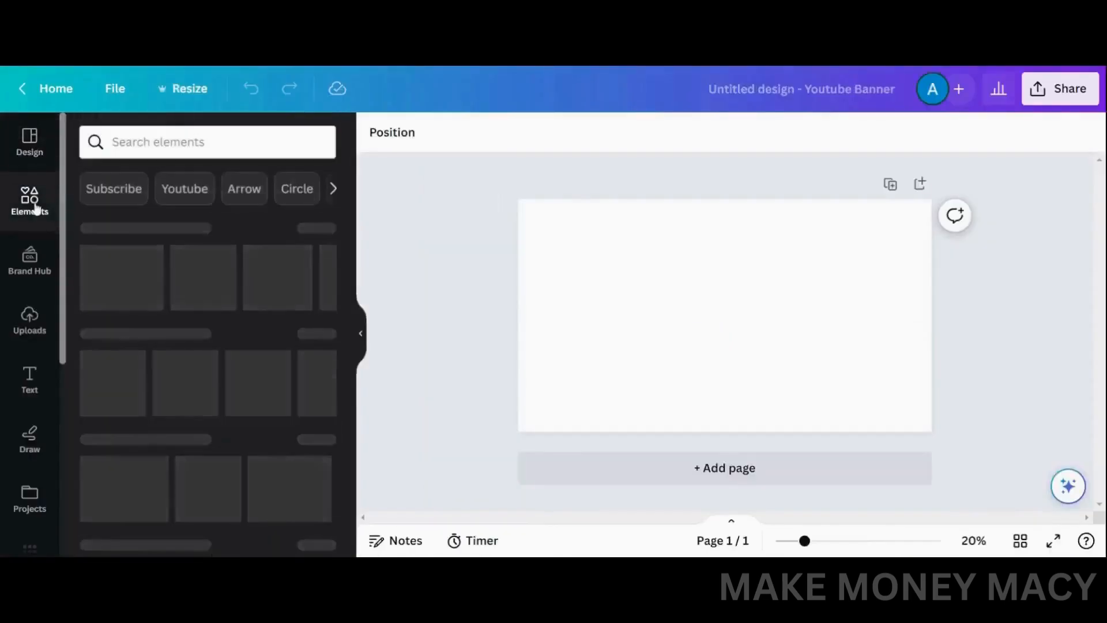
Step: Search the elements for "philosophy" photos and fill the banner page with the photo of the thinking philosopher statue
left_click(34, 208)
type("philosophy")
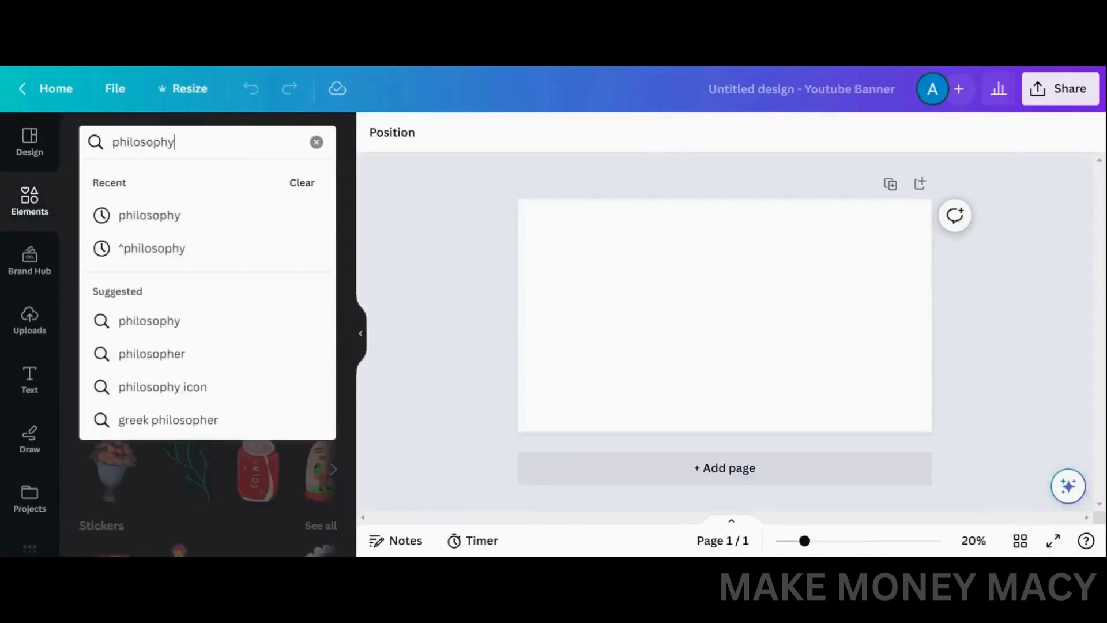
key("Return")
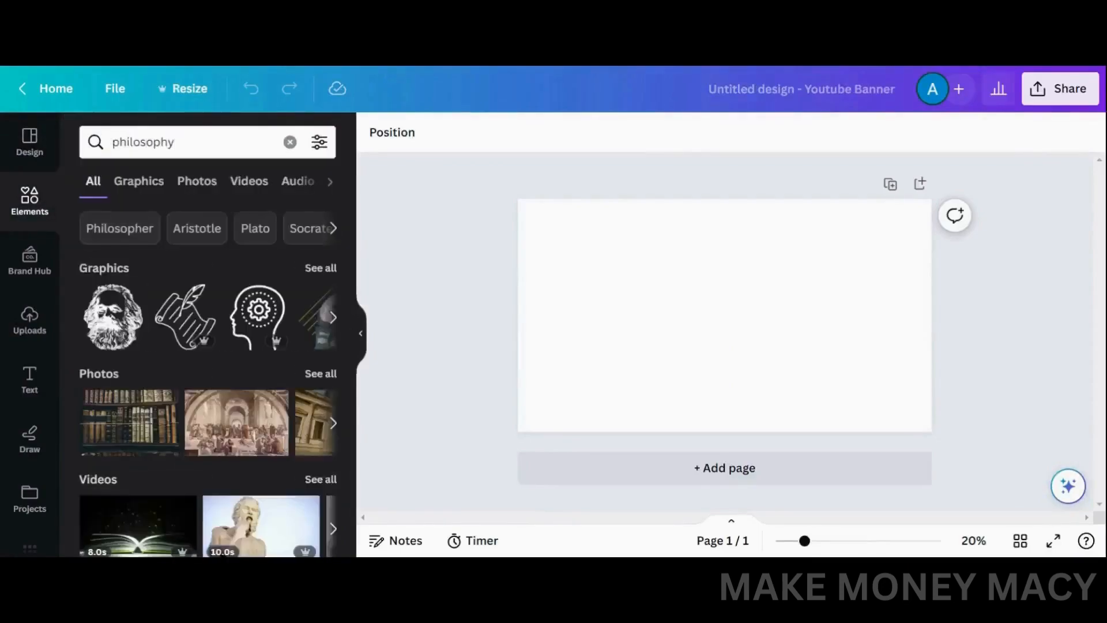
left_click(104, 376)
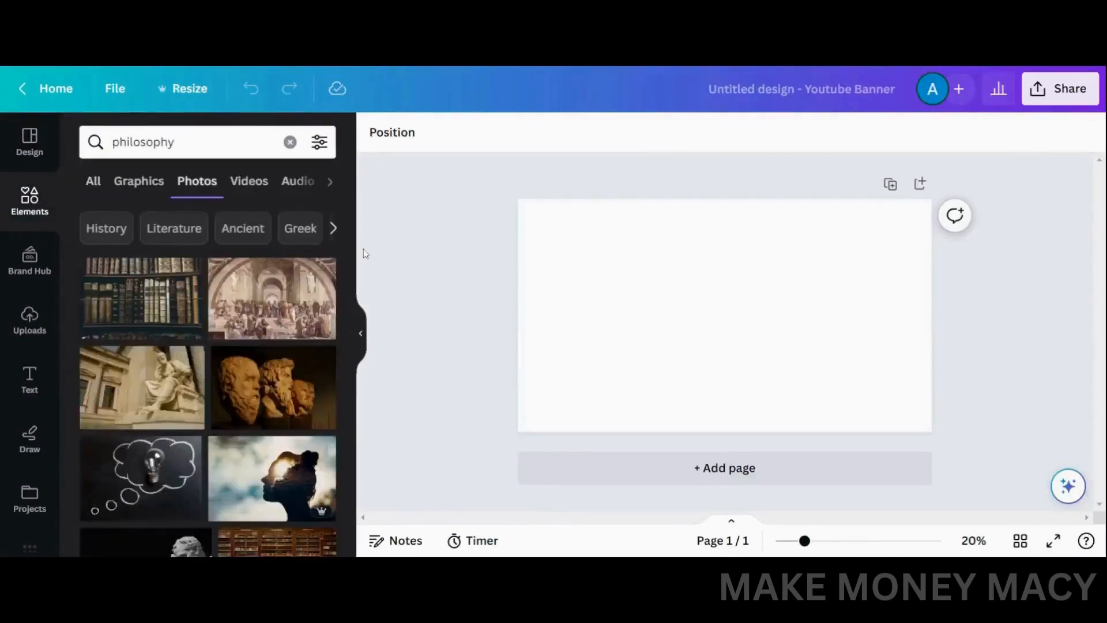
scroll(353, 245, "down", 5)
left_click_drag(142, 351, 517, 158)
Step: Add the text "PHILOSOPHY EXPLAINED" in white Intro Rust at size 80 and place it beside the statue
left_click(29, 381)
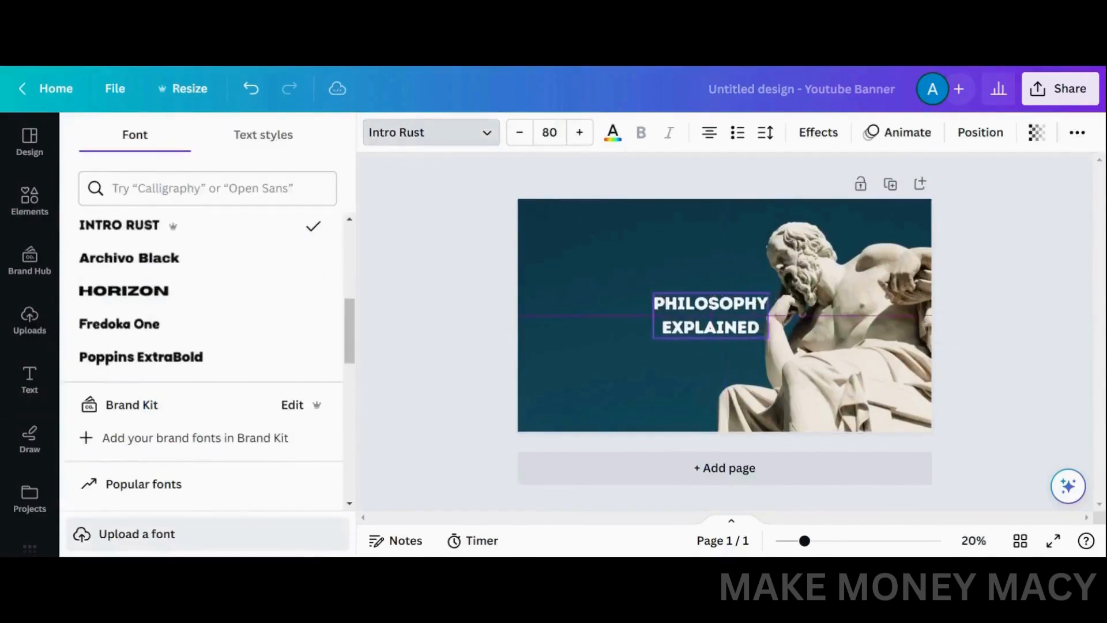
left_click_drag(713, 304, 706, 312)
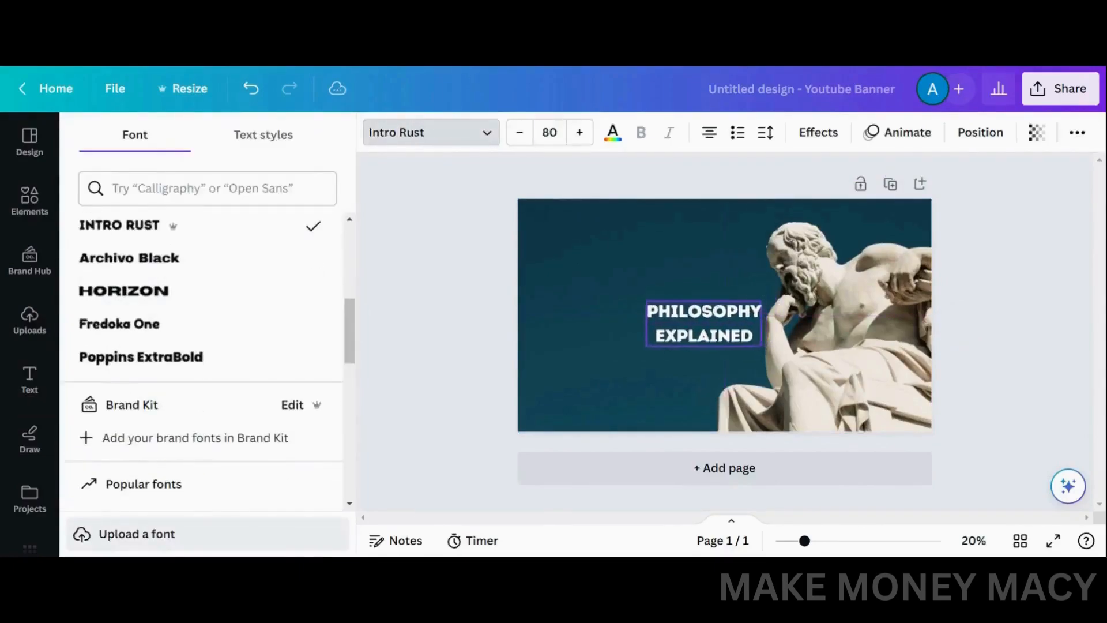
Step: Download the finished YouTube banner design
left_click(1067, 89)
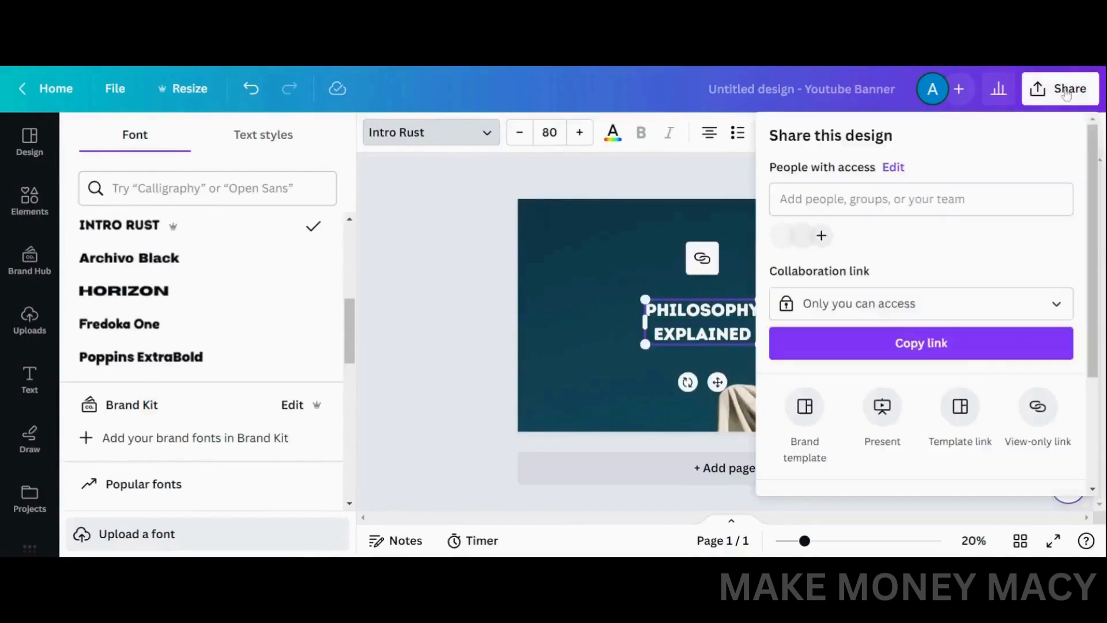
scroll(981, 366, "down", 3)
left_click(1049, 366)
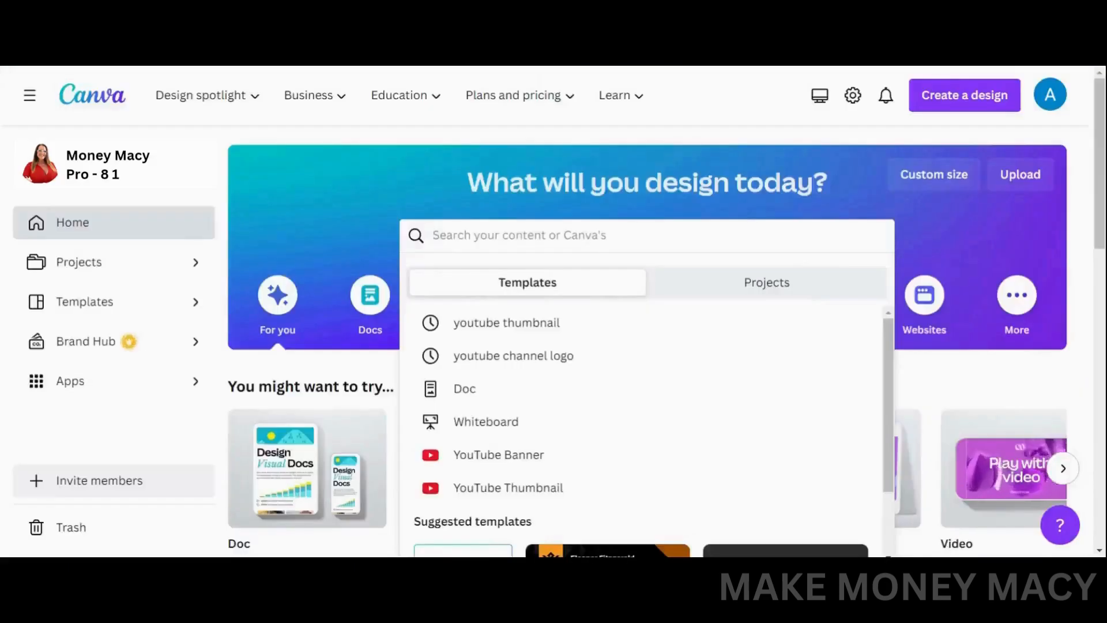
Step: Search Canva's templates for "youtube logo" and create a new YouTube Channel Logo design
type("youtube logo")
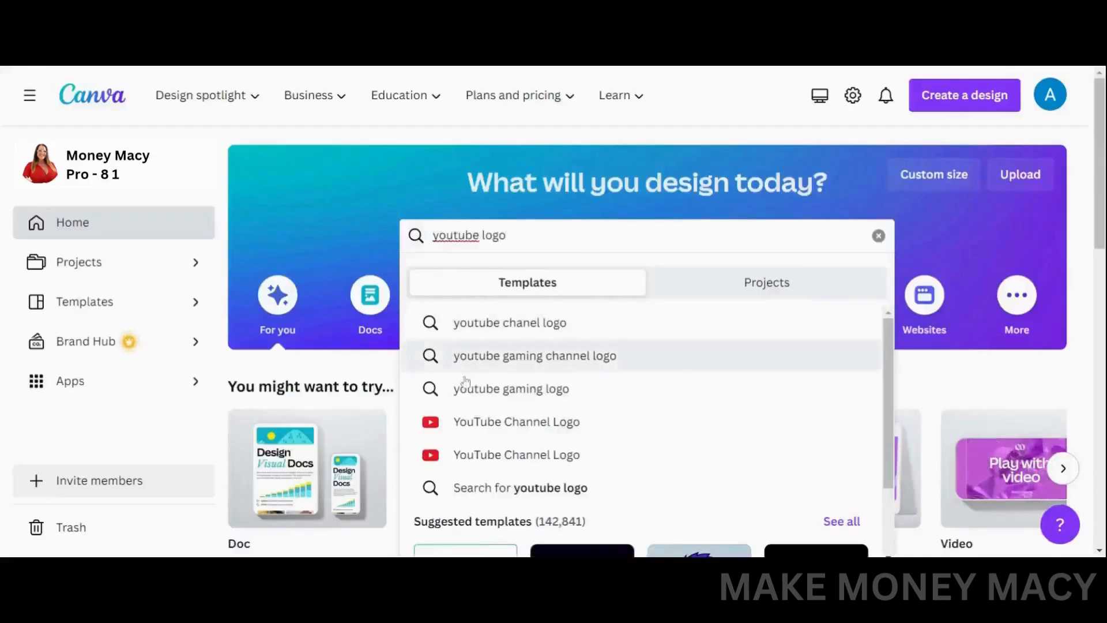
left_click(481, 423)
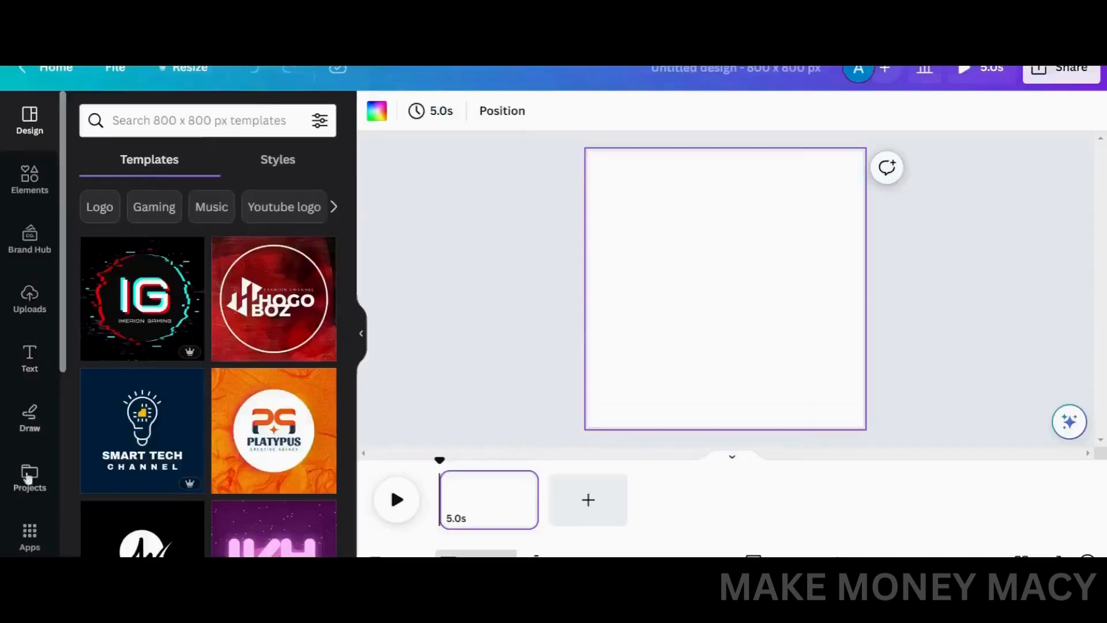
Step: Open the Text to Image app and enter the prompt "a pile of books with a smart owl on top"
left_click(30, 542)
scroll(364, 332, "down", 5)
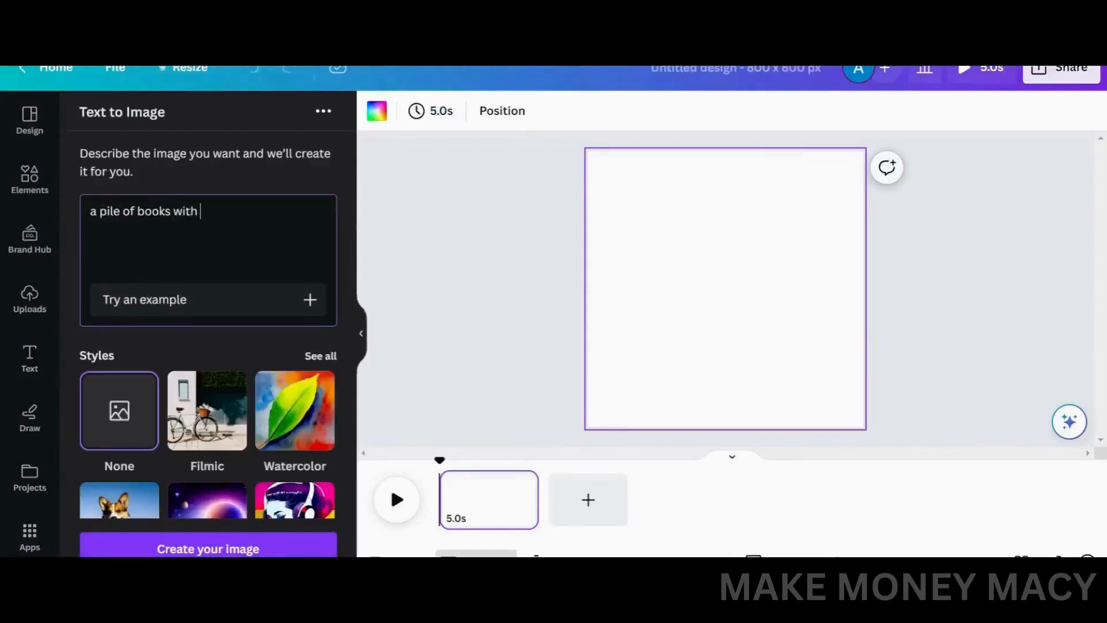
type("top")
Step: Choose the purple outer-space style, generate the images, and place the white and blue owl on the open book in the logo design
left_click(327, 357)
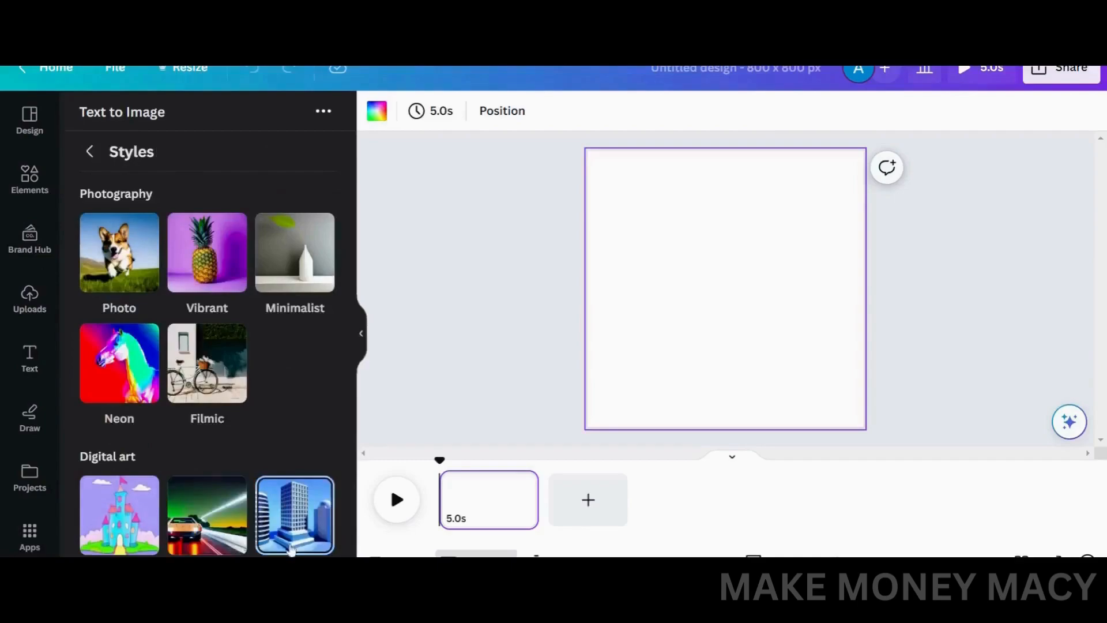
left_click(291, 548)
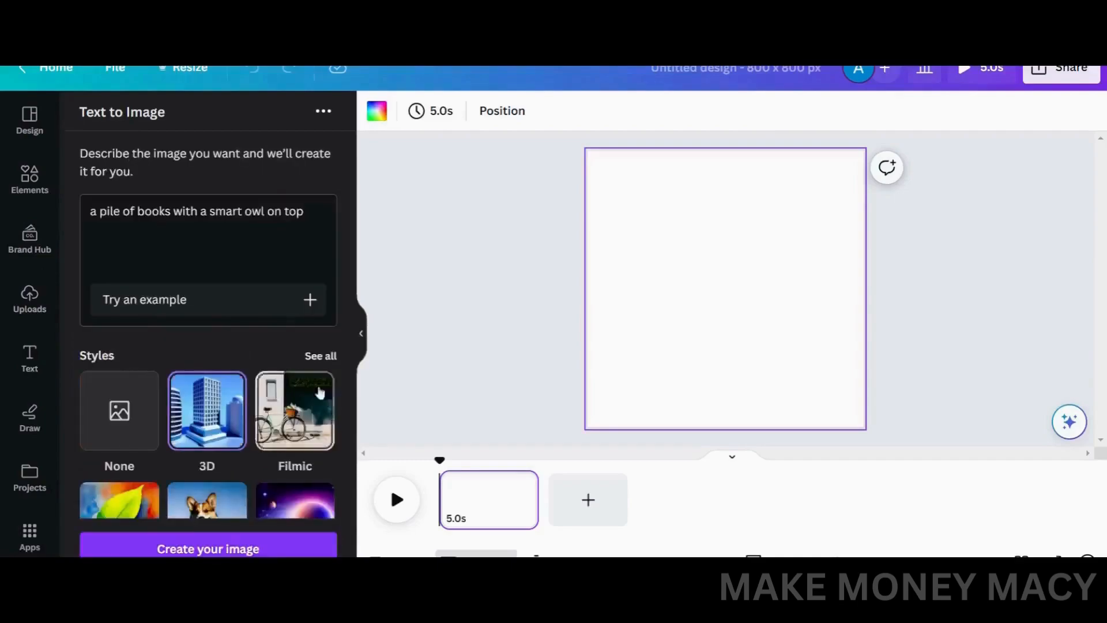
left_click(282, 503)
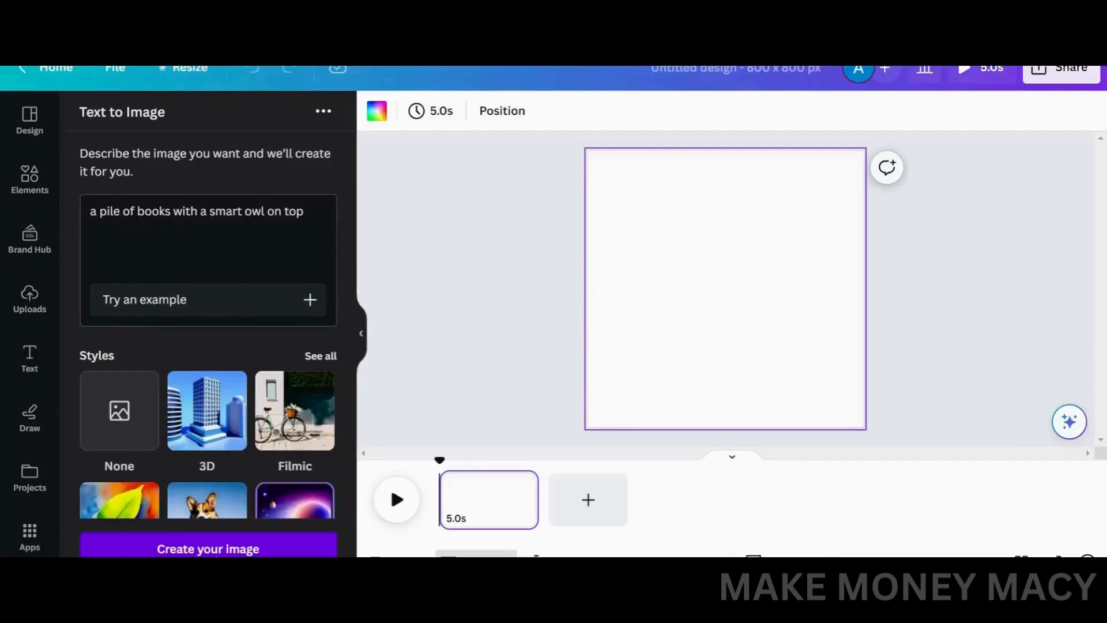
left_click(217, 554)
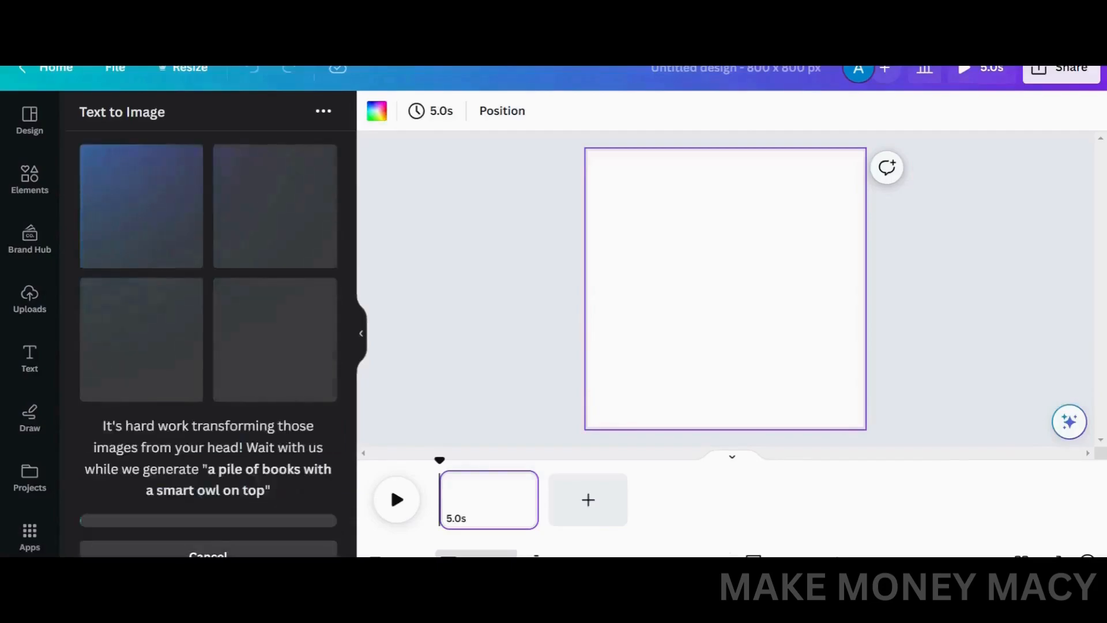
left_click(128, 248)
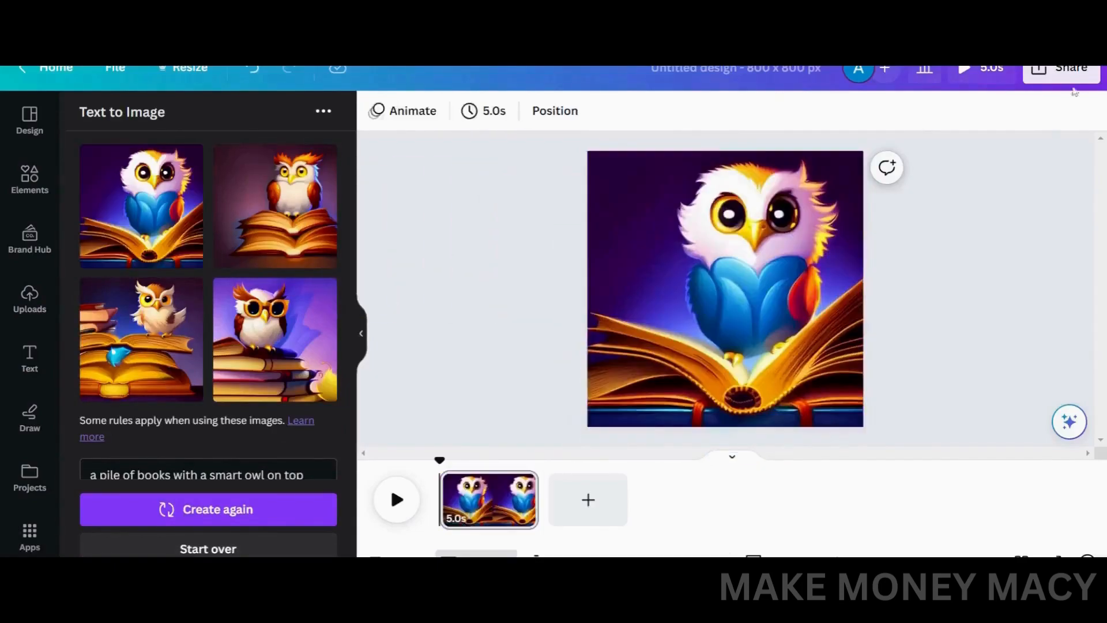
Step: Download the owl logo design as a PNG file
left_click(1081, 73)
left_click(801, 496)
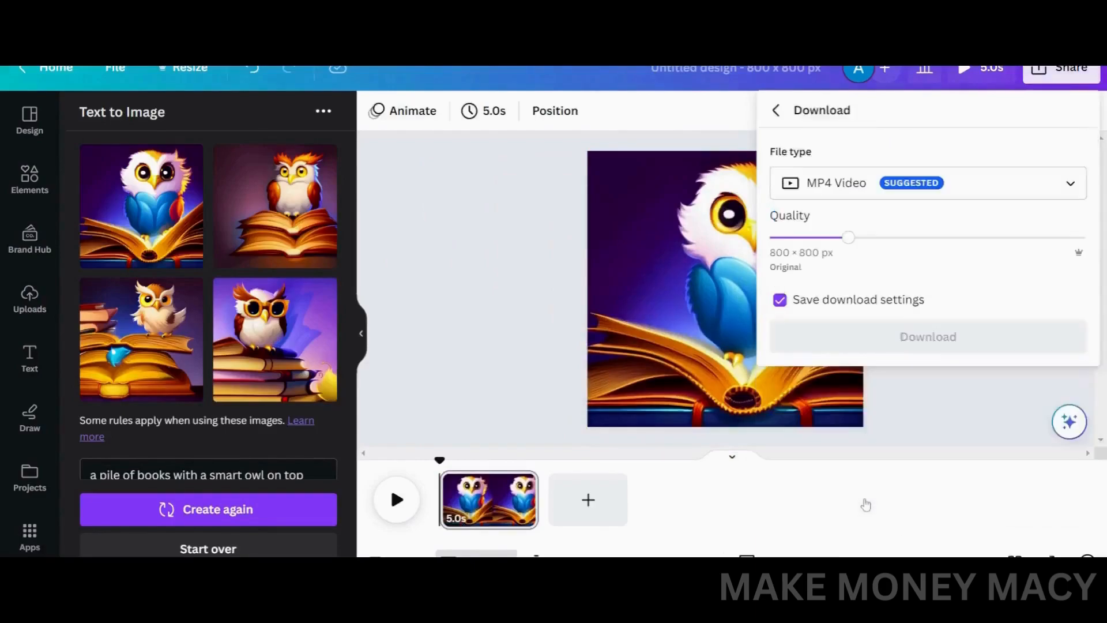
left_click(1055, 188)
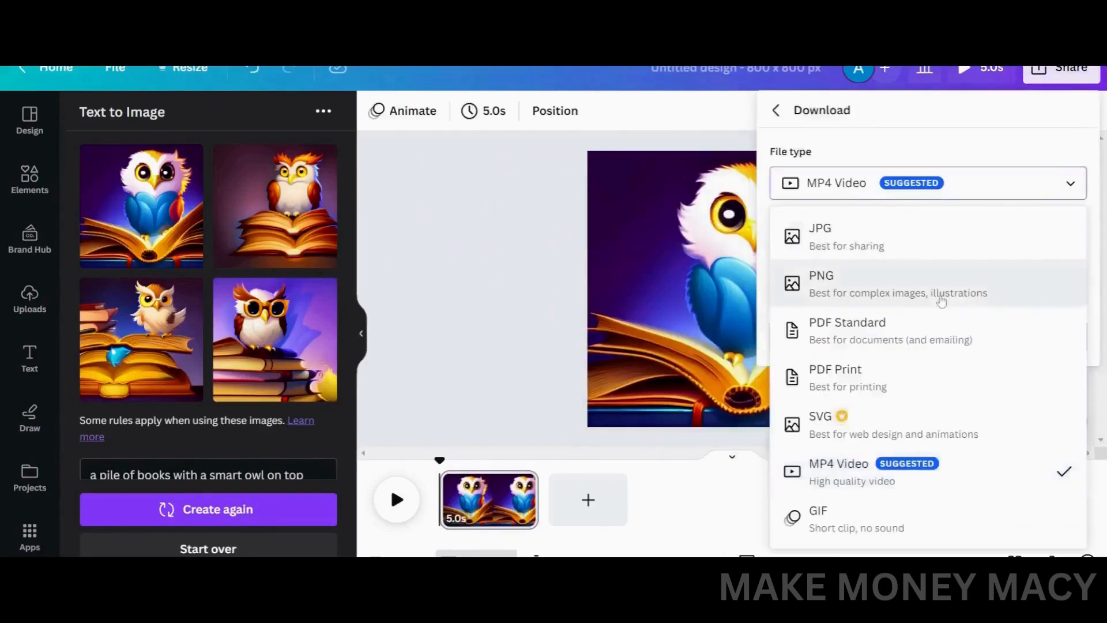
left_click(942, 291)
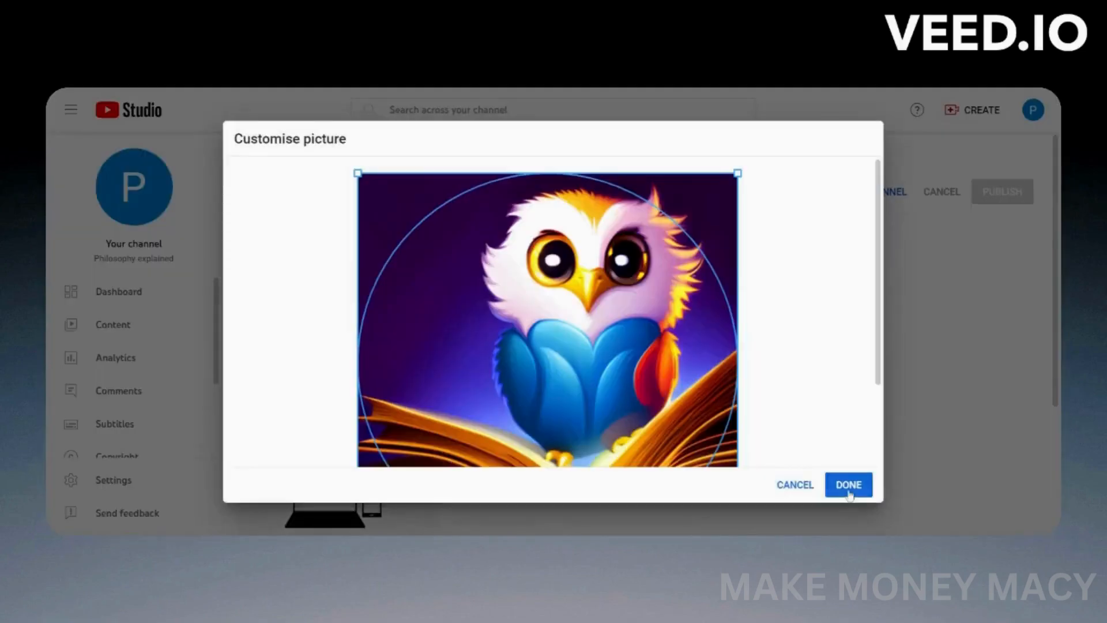
Step: Switch to YouTube Studio and apply the owl image as the profile picture and the Philosophy Explained design as the banner image
left_click(848, 486)
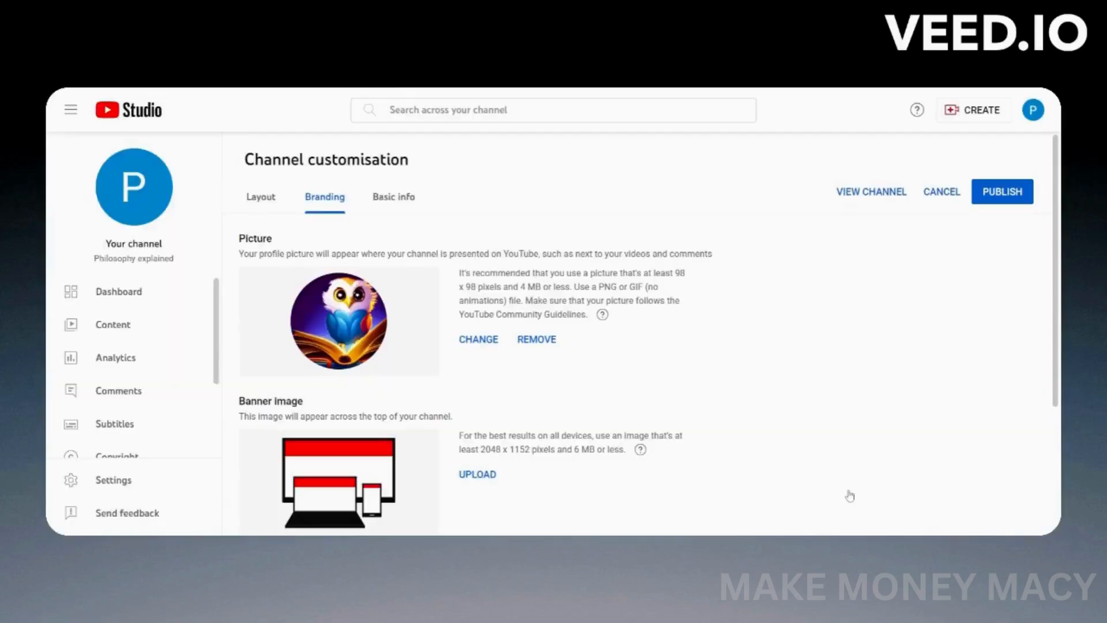
left_click(476, 475)
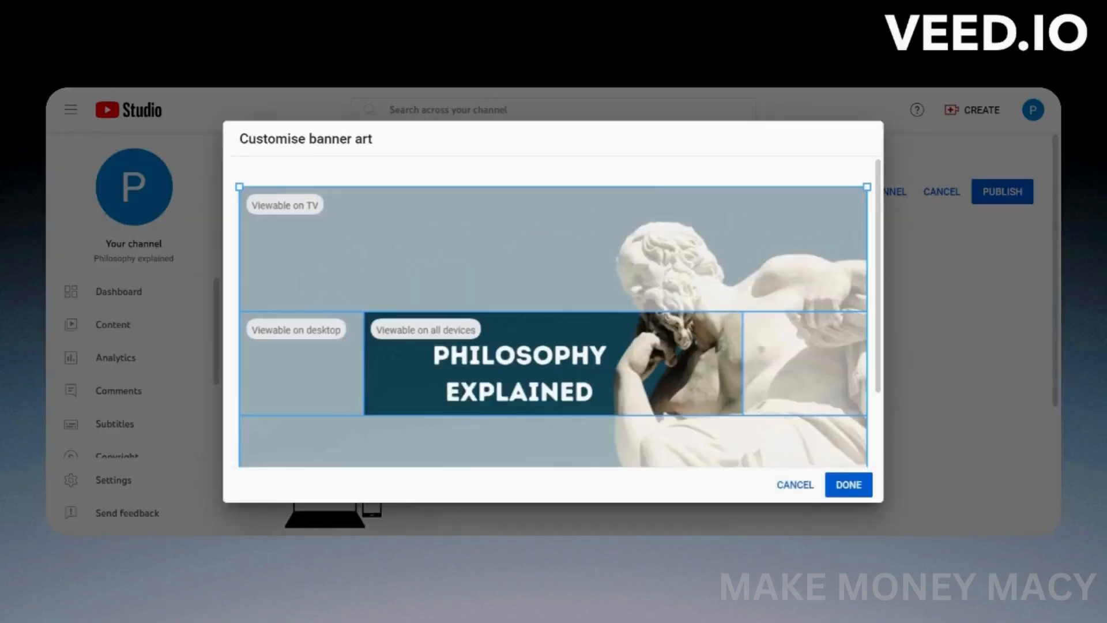
left_click(848, 484)
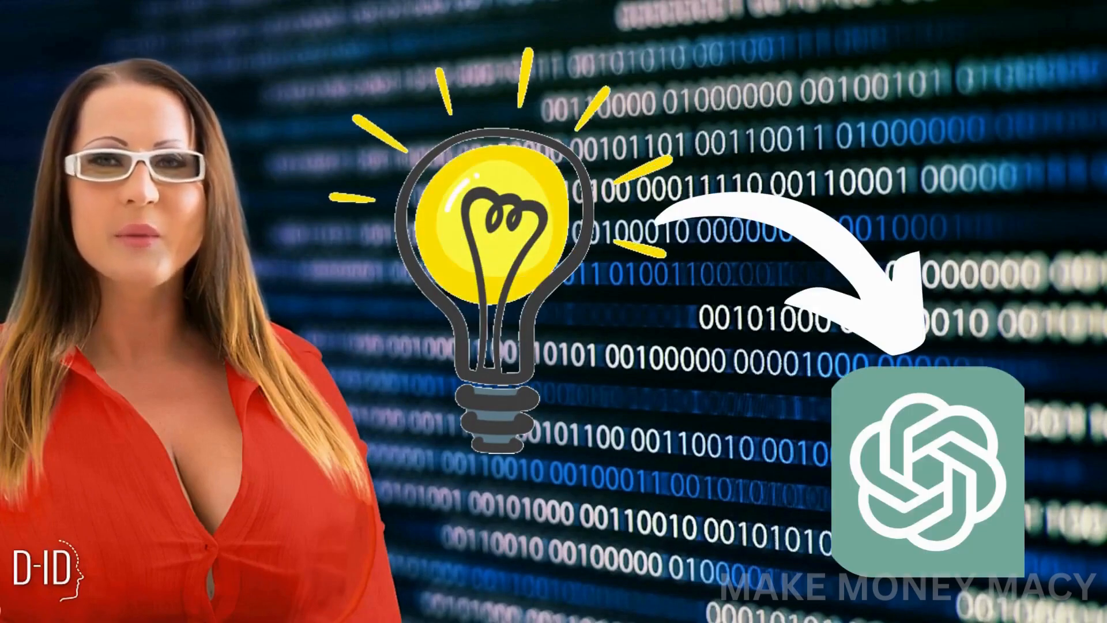
Step: In ChatGPT, request 5 philosophy lessons and their author, and a 300-word narrator-only short story script explaining the allegory of the cave
type("give me ")
type("5 philosophy l")
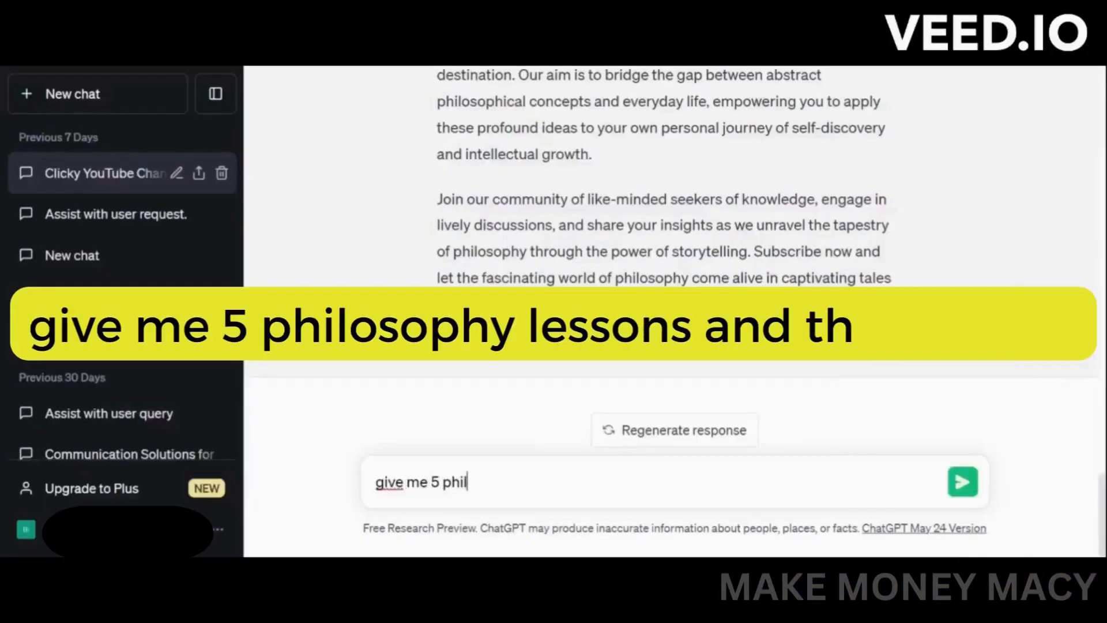
type("essons and their author")
key("Return")
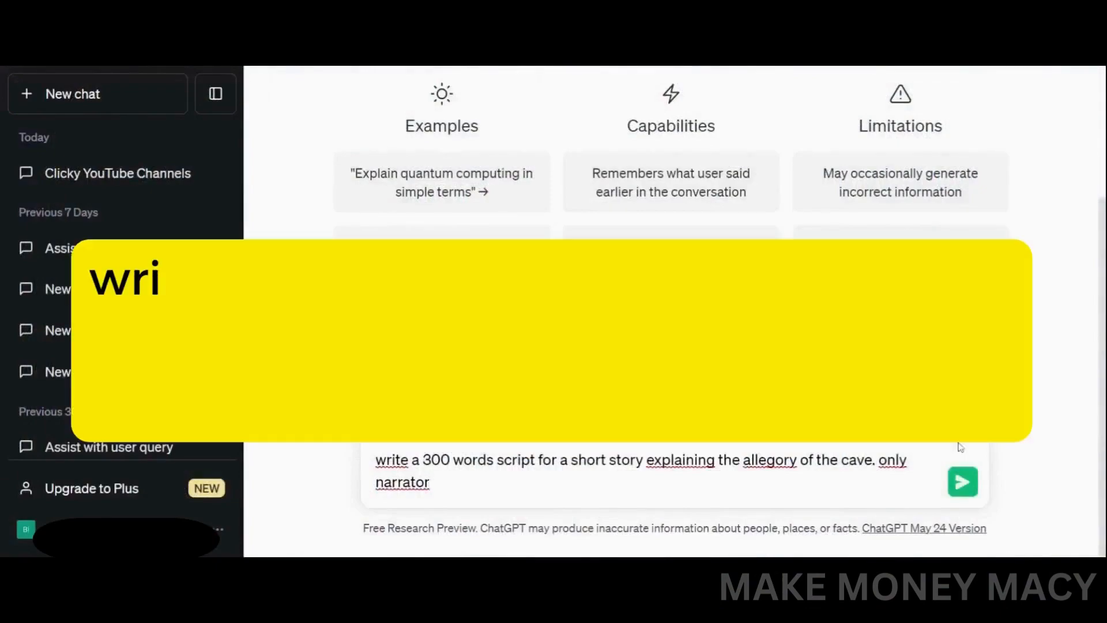
left_click(961, 487)
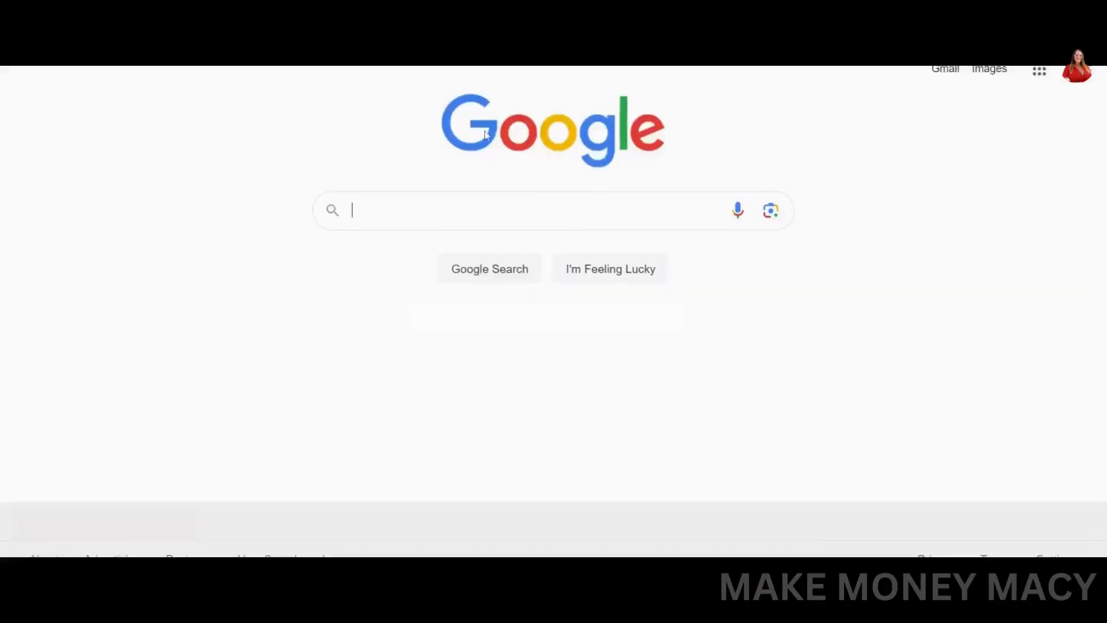
Step: Switch to Google, look up 11labs, and open the Speech Synthesis tool on the ElevenLabs site
type("11")
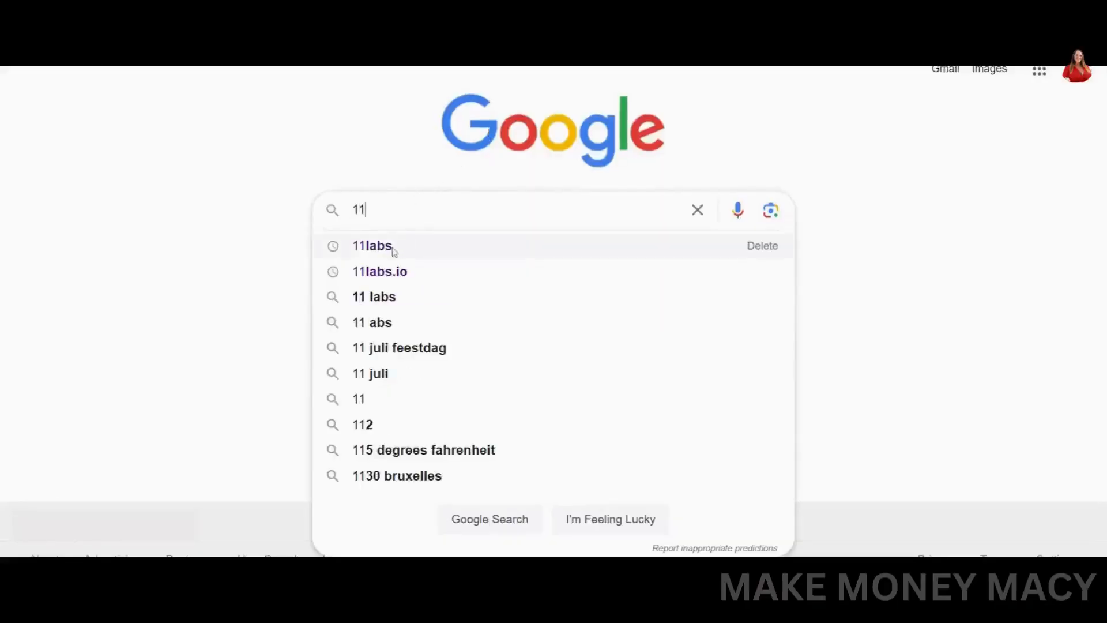
left_click(394, 252)
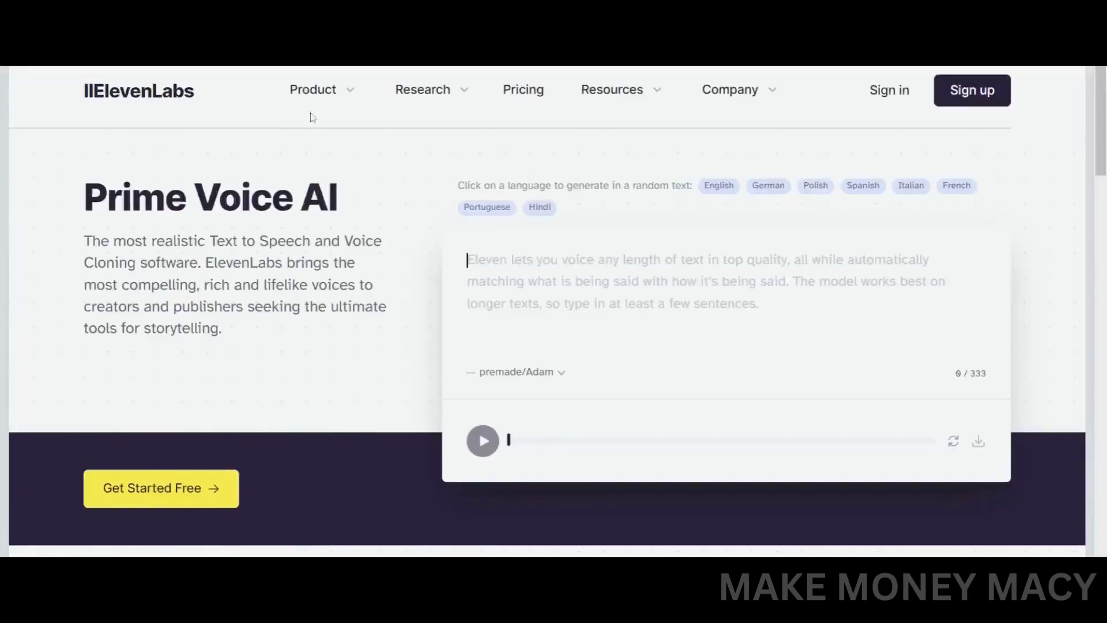
left_click(330, 87)
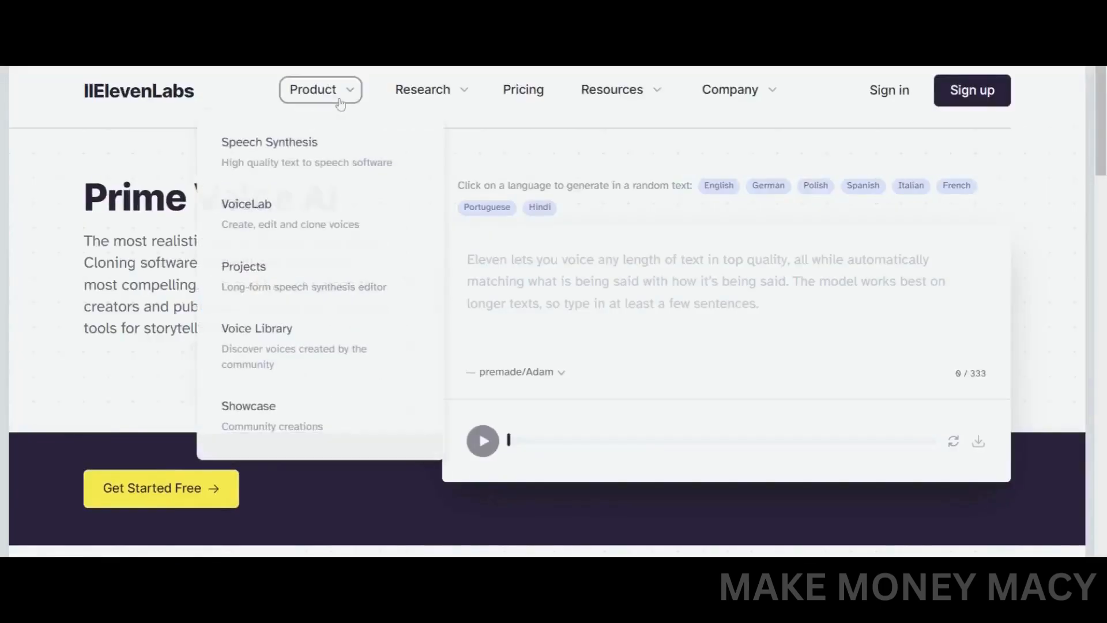
left_click(323, 157)
Step: Choose the premade/Josh voice and put the allegory of the cave script in as the text to voice
left_click(840, 284)
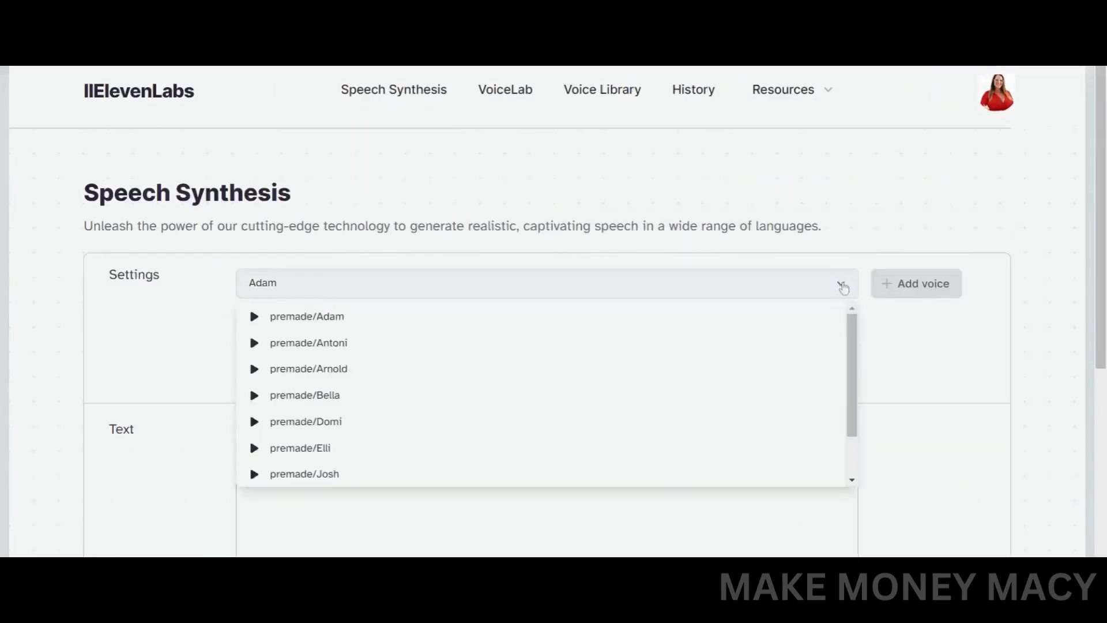
left_click(756, 475)
scroll(1103, 385, "down", 4)
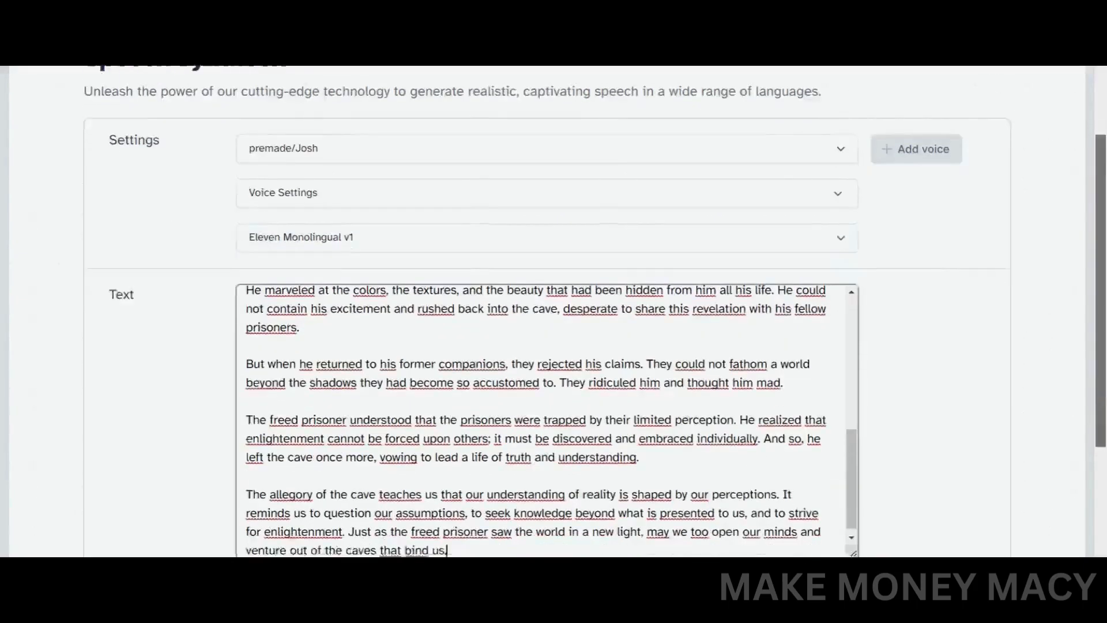
left_click(562, 411)
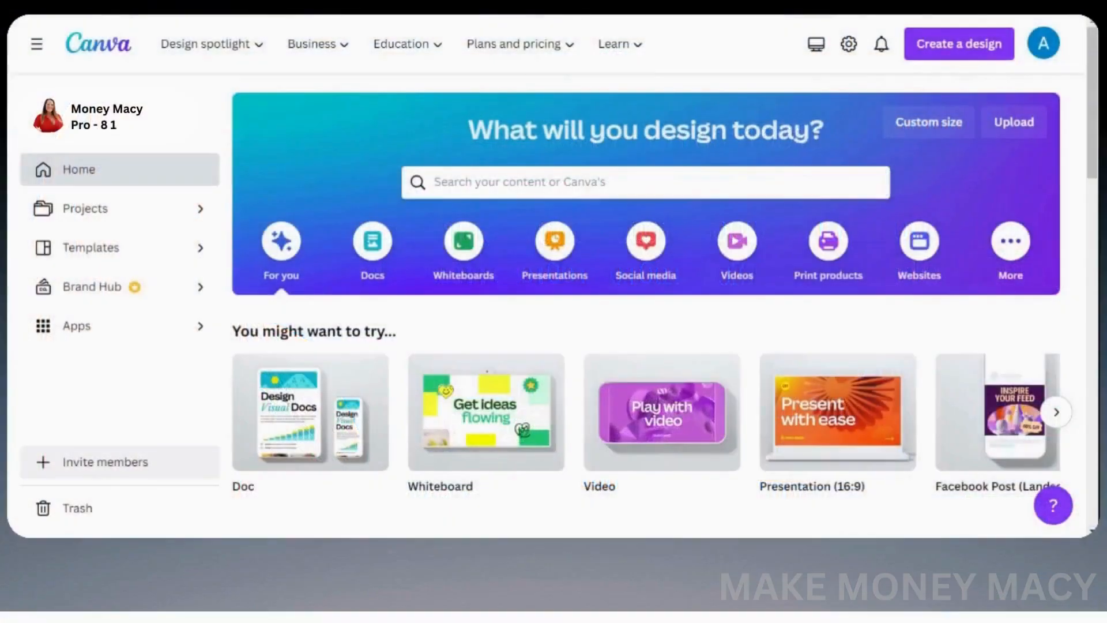
Step: Switch to Canva, search for "youtube video", and create a blank video design
left_click(646, 182)
left_click(461, 267)
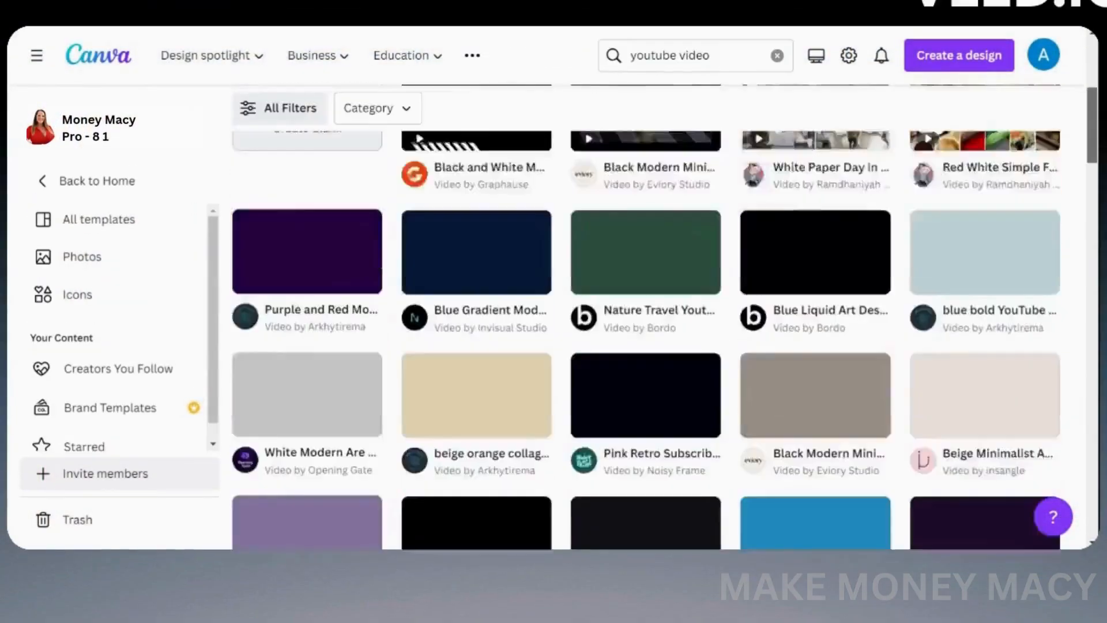
left_click_drag(1091, 118, 1094, 82)
left_click(317, 378)
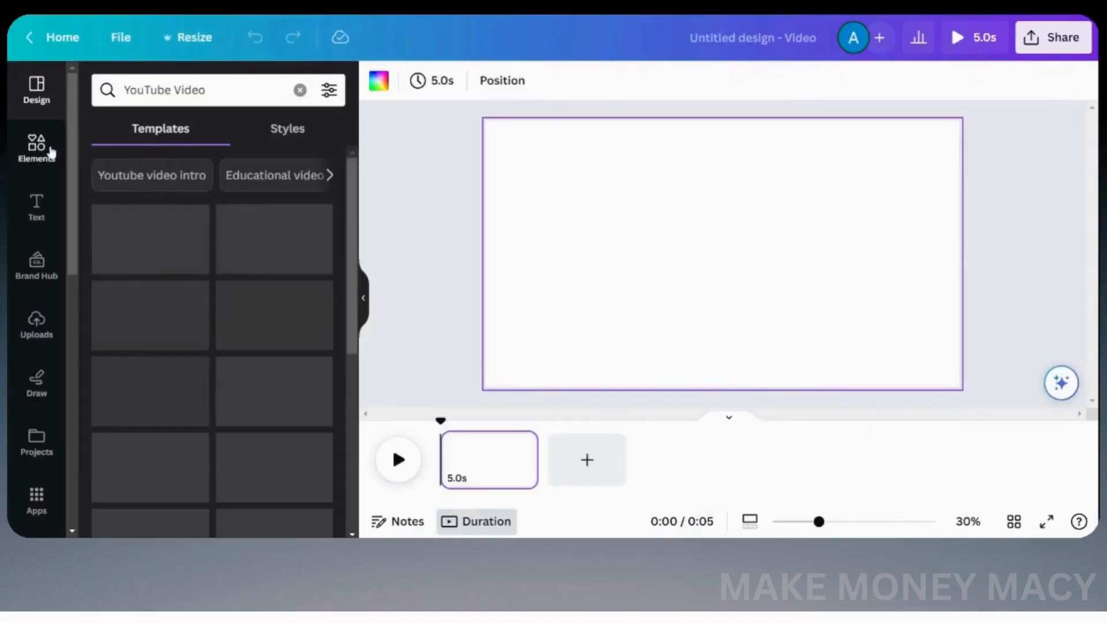
Step: Search the photo elements for "cave exit" and place the grey cave photo with the sky opening as the page background
left_click(46, 148)
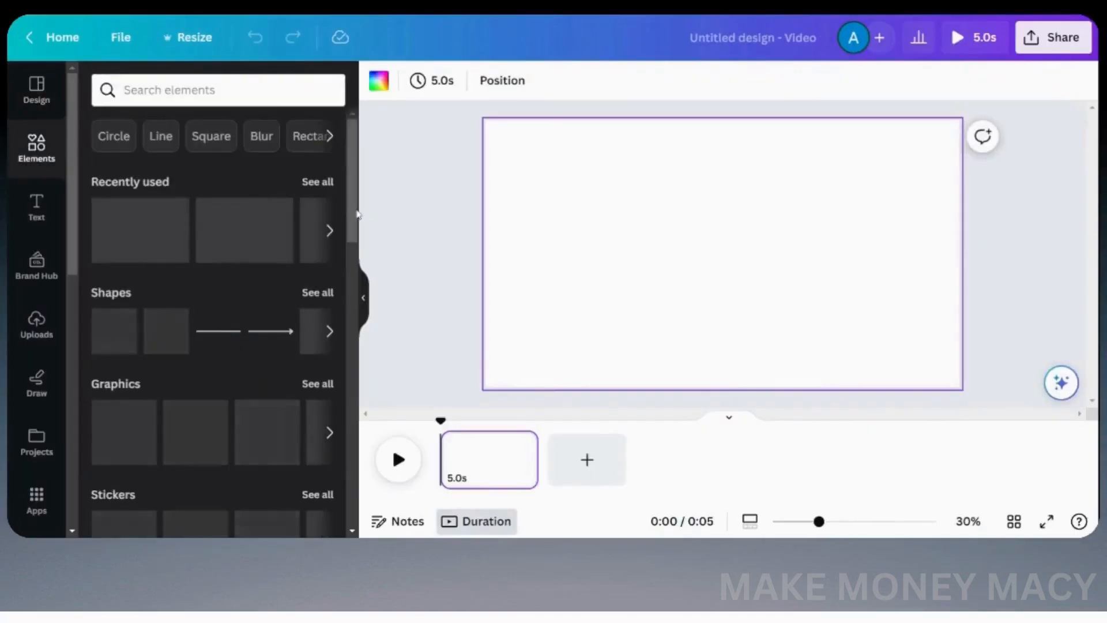
scroll(198, 307, "down", 3)
left_click(111, 427)
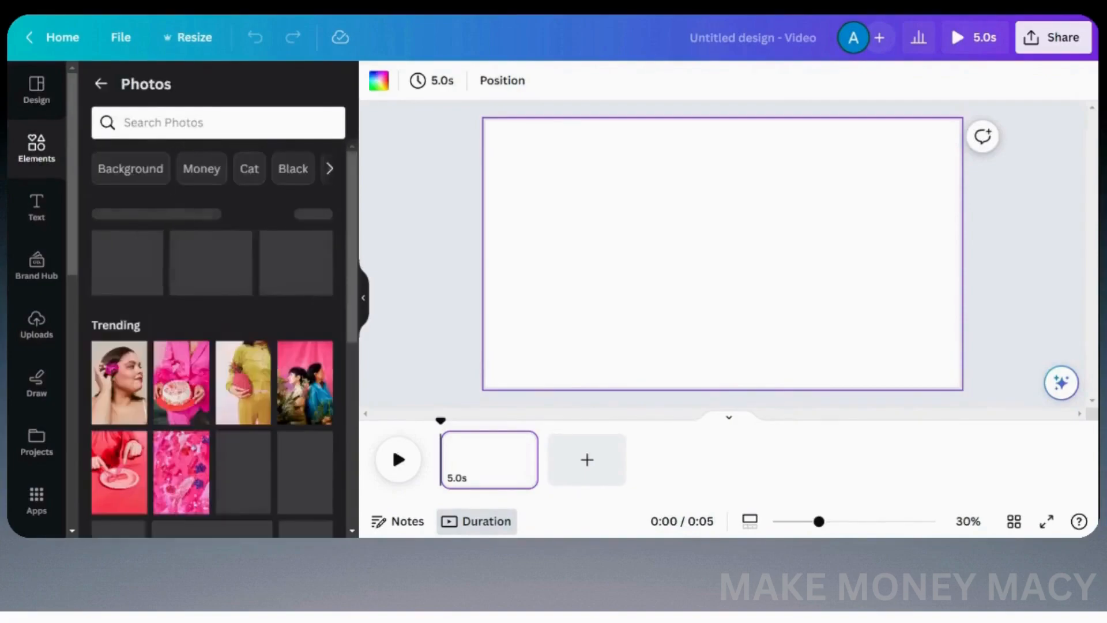
left_click(173, 122)
type("cave exit")
key("Return")
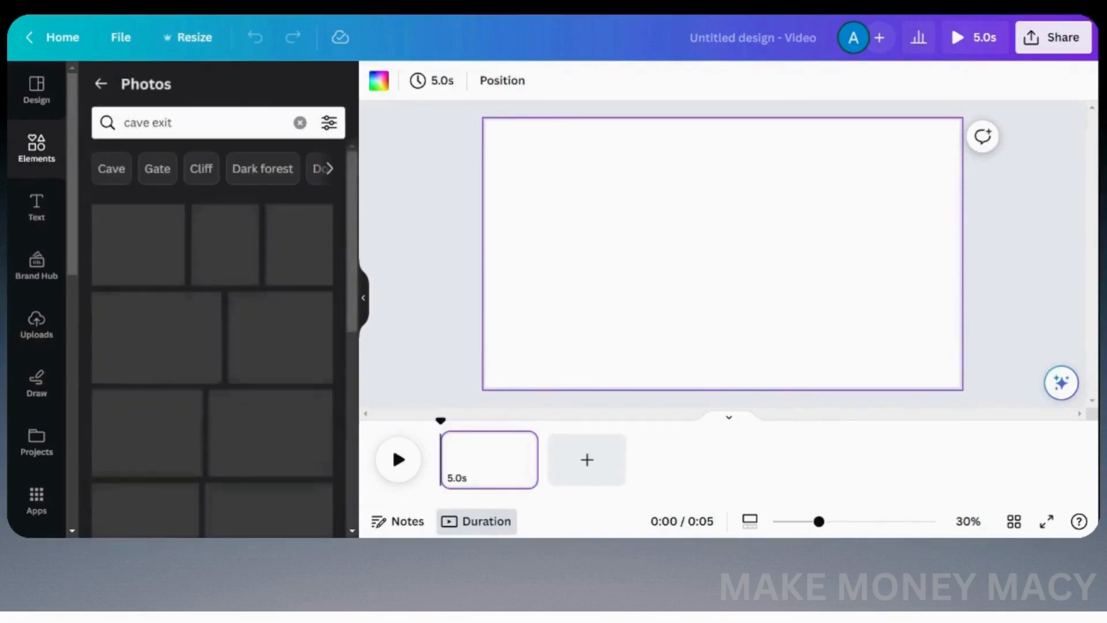
left_click_drag(287, 323, 404, 277)
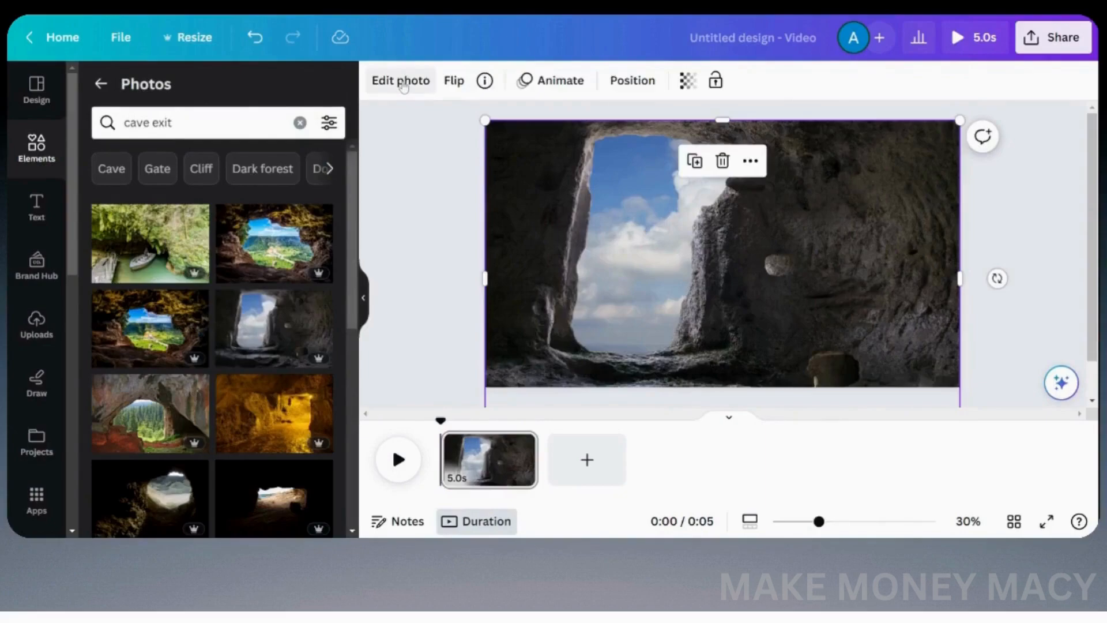
Step: Adjust the cave photo by raising its brightness, setting Shadows to 51, and boosting its color
left_click(401, 81)
left_click(216, 89)
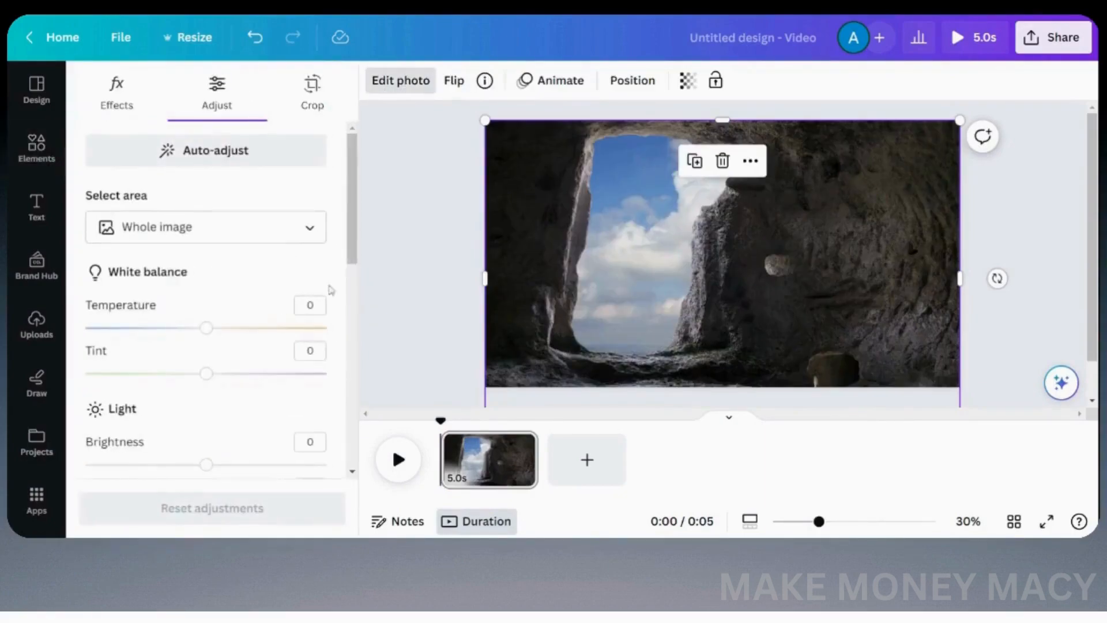
scroll(299, 310, "down", 5)
left_click_drag(207, 169, 248, 177)
left_click_drag(209, 313, 271, 323)
scroll(301, 306, "down", 3)
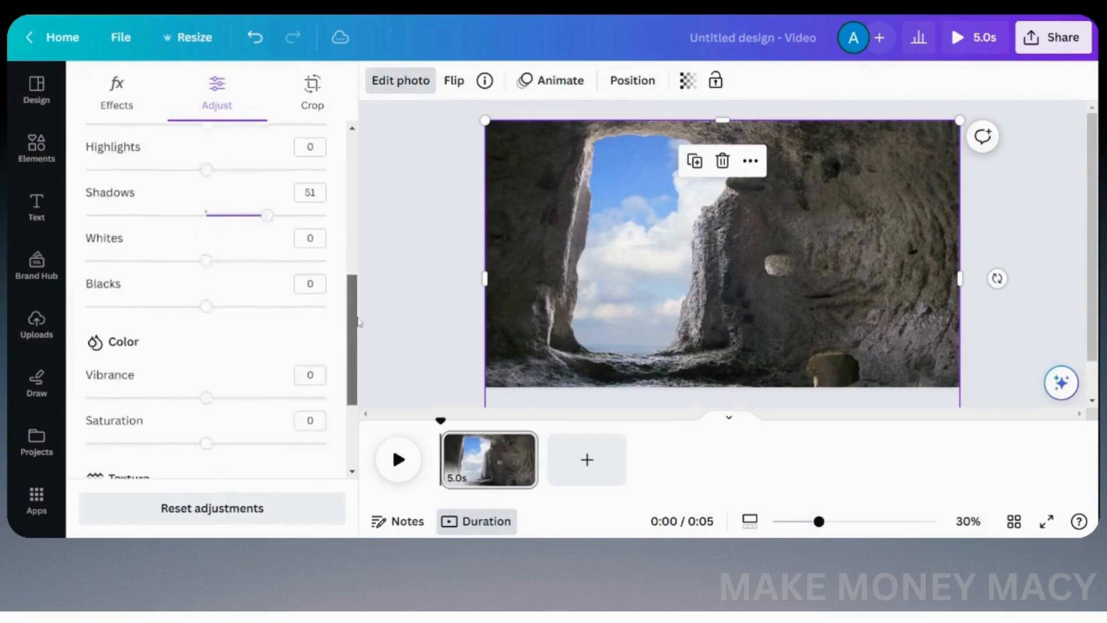
left_click_drag(207, 380, 248, 381)
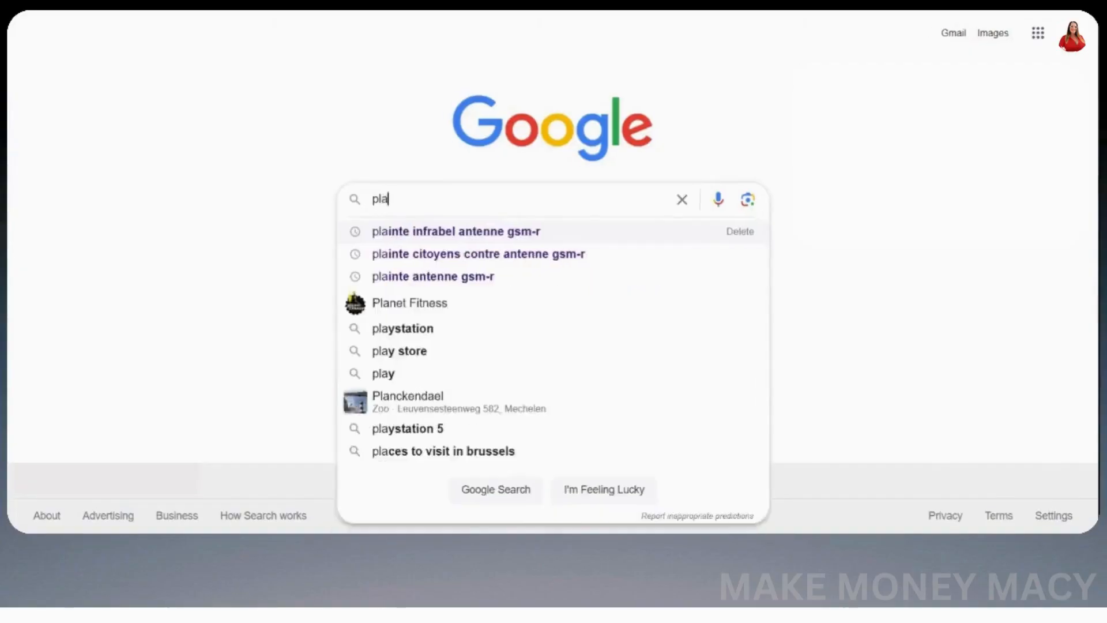
Step: Switch to Google and search for "plato philosopher"
type("to philosopher")
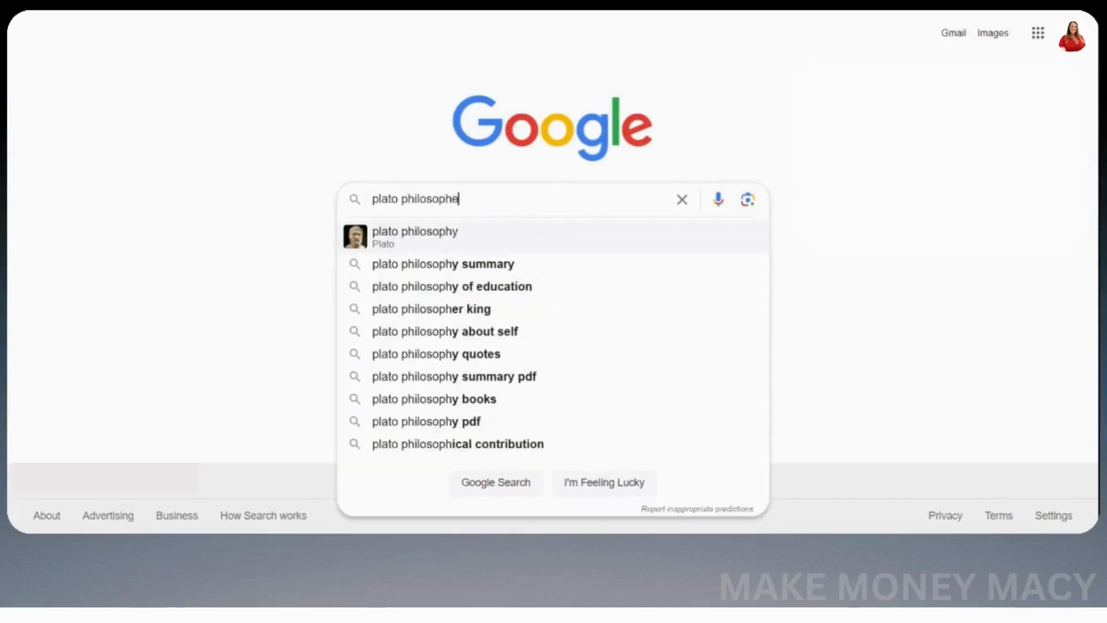
key("Return")
left_click(154, 95)
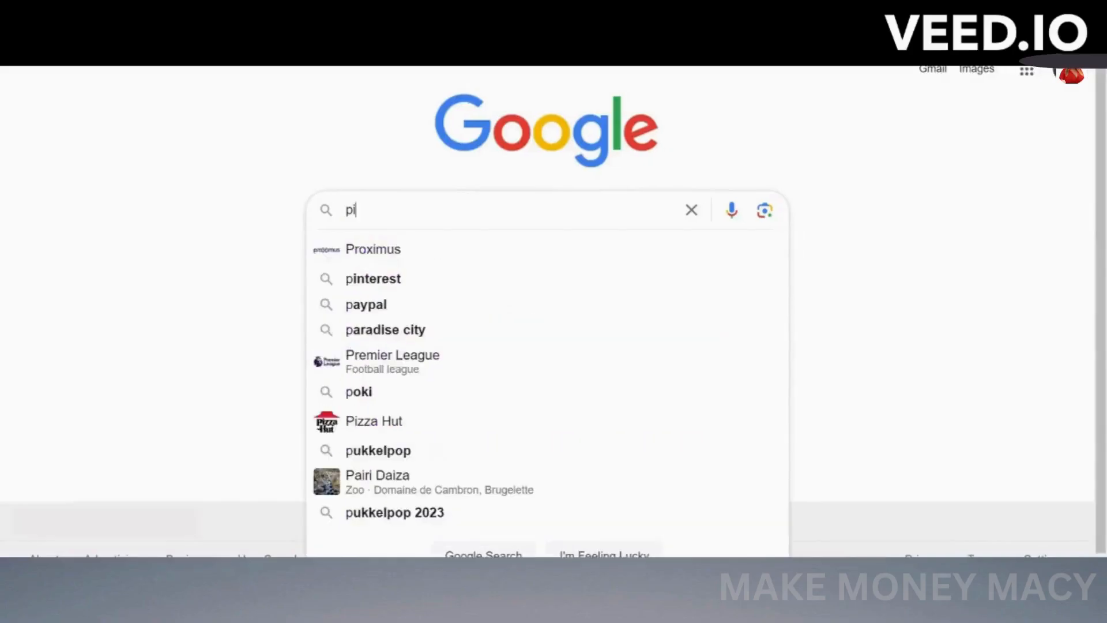
Step: Find Picsart through Google, open its site, and go to the AI Image Generator
type("i")
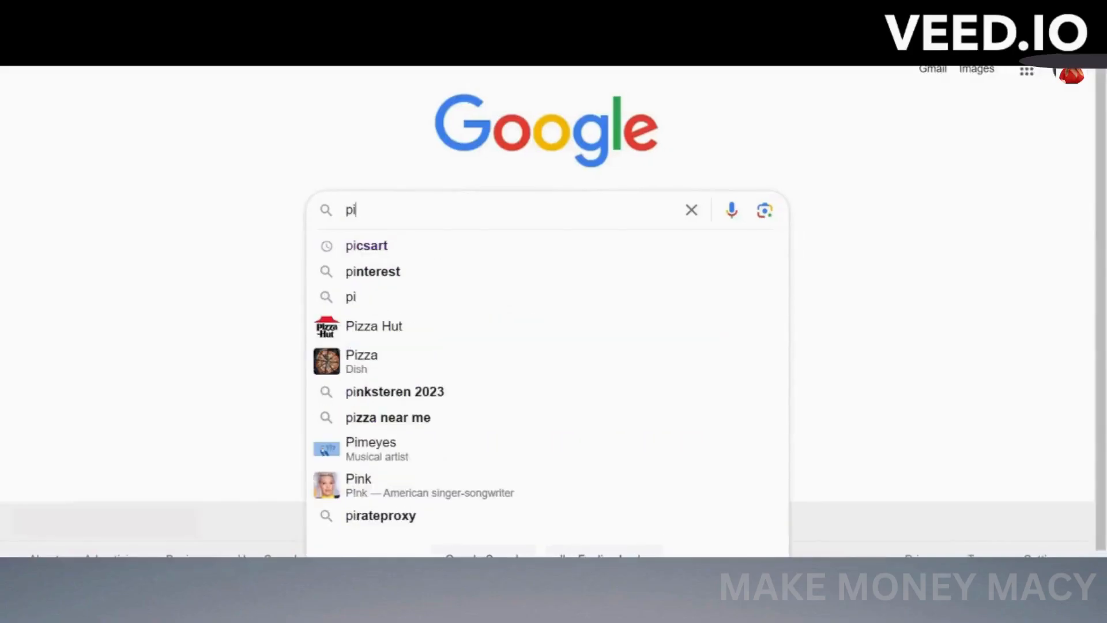
left_click(391, 250)
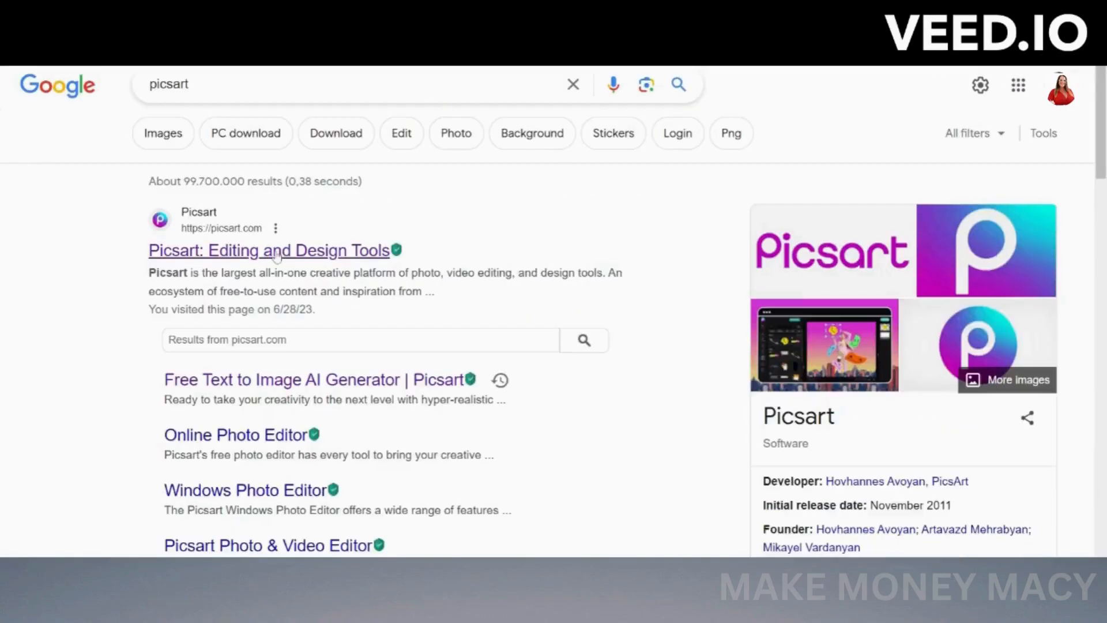
left_click(277, 251)
mouse_move(333, 78)
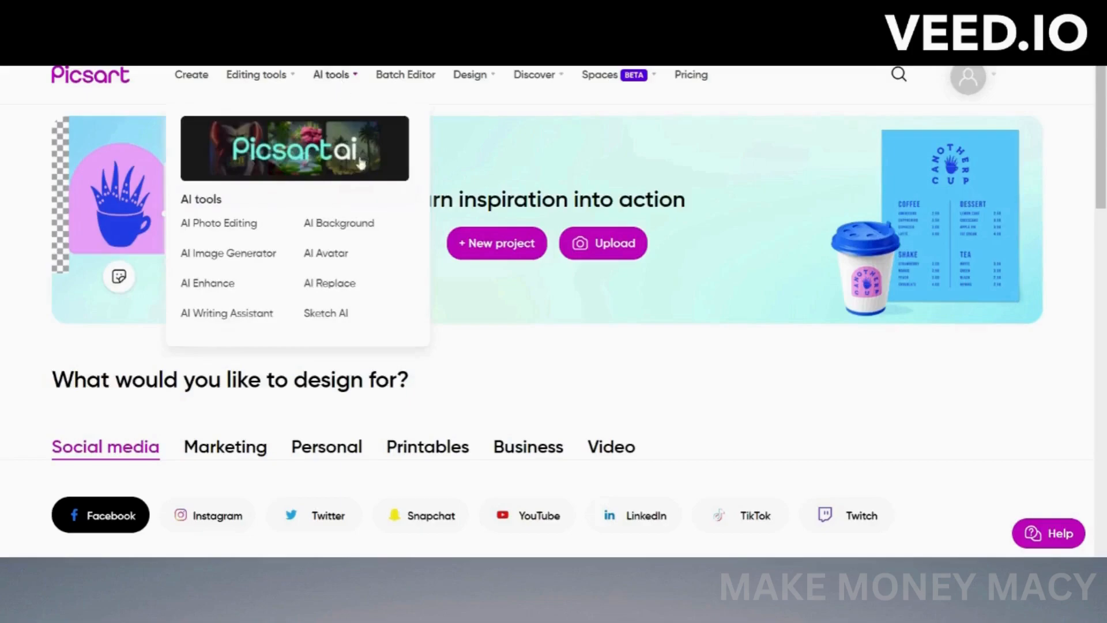
left_click(251, 259)
Step: Enter the prompt "plato the philosopher" and send it to the Text to Image tool
type("plato the philosophe")
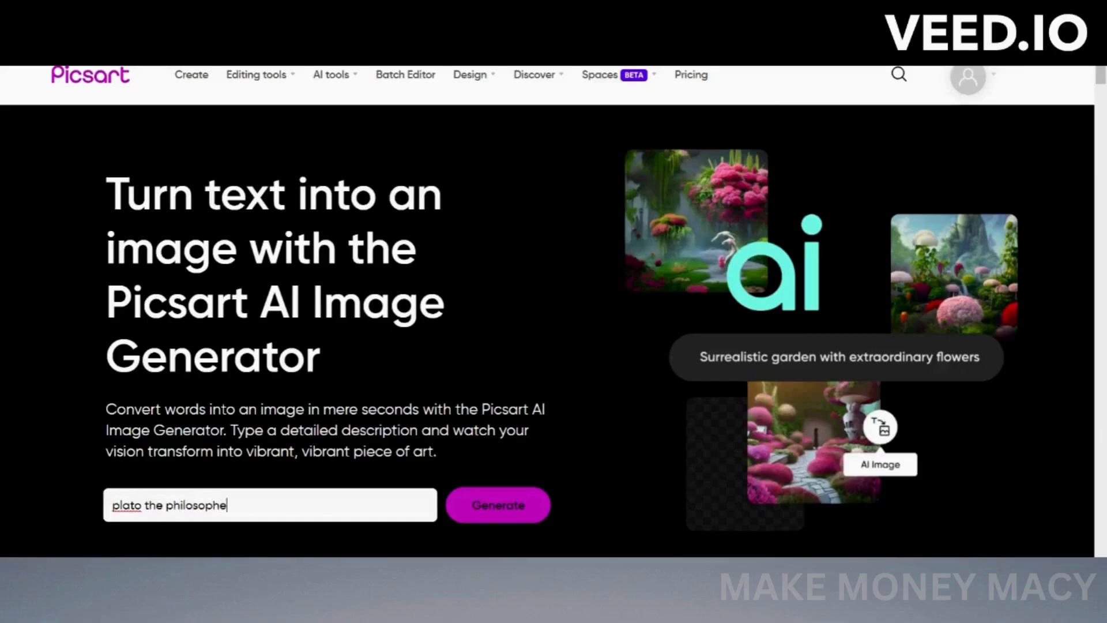
type("r")
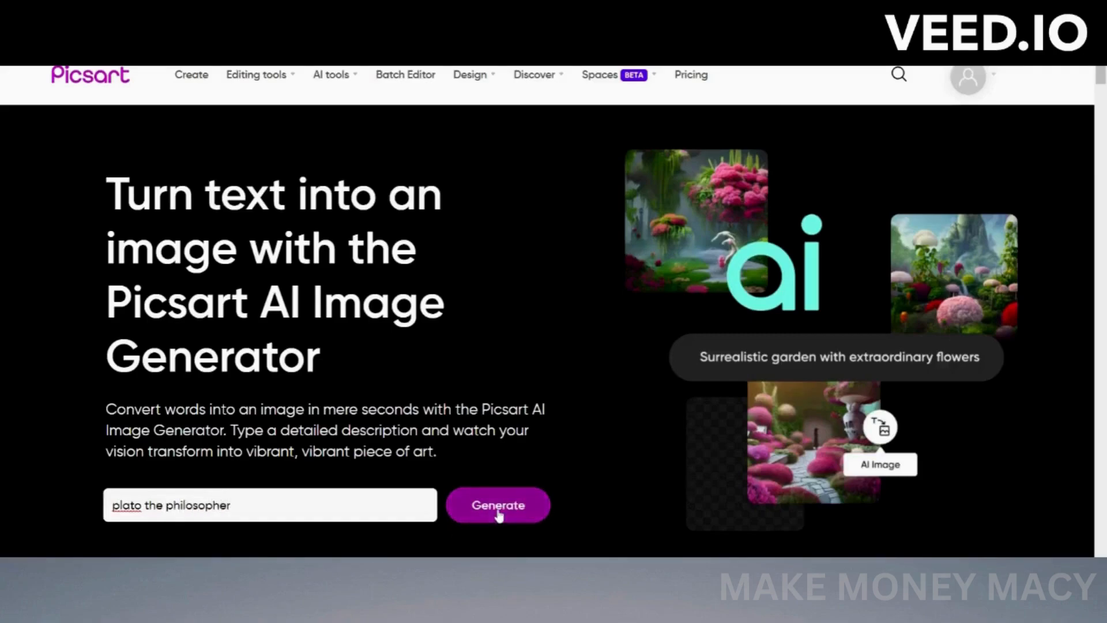
left_click(497, 514)
Step: Add the Fantasy style, Magical and Illusion styles to the prompt, generate the images, and request more results
scroll(313, 334, "down", 3)
left_click_drag(312, 333, 325, 443)
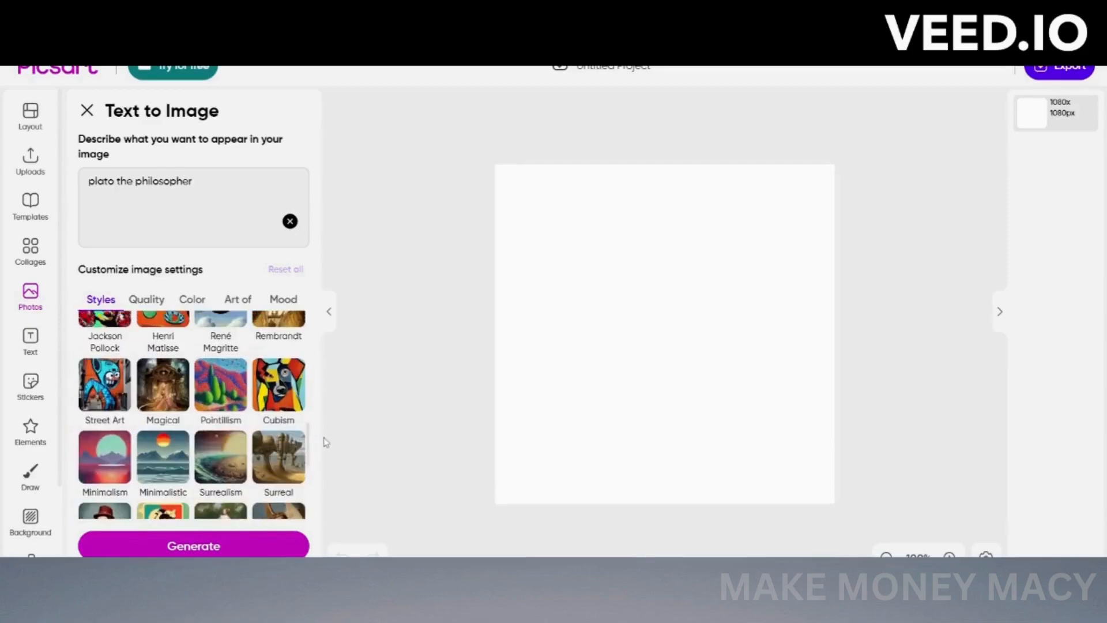
left_click(169, 396)
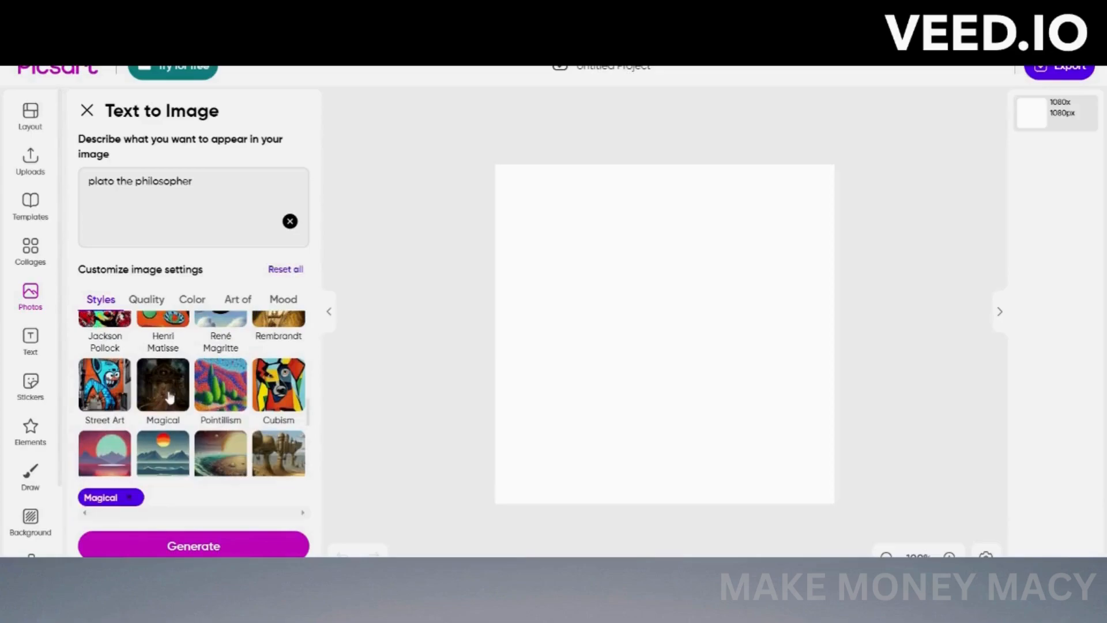
left_click(196, 547)
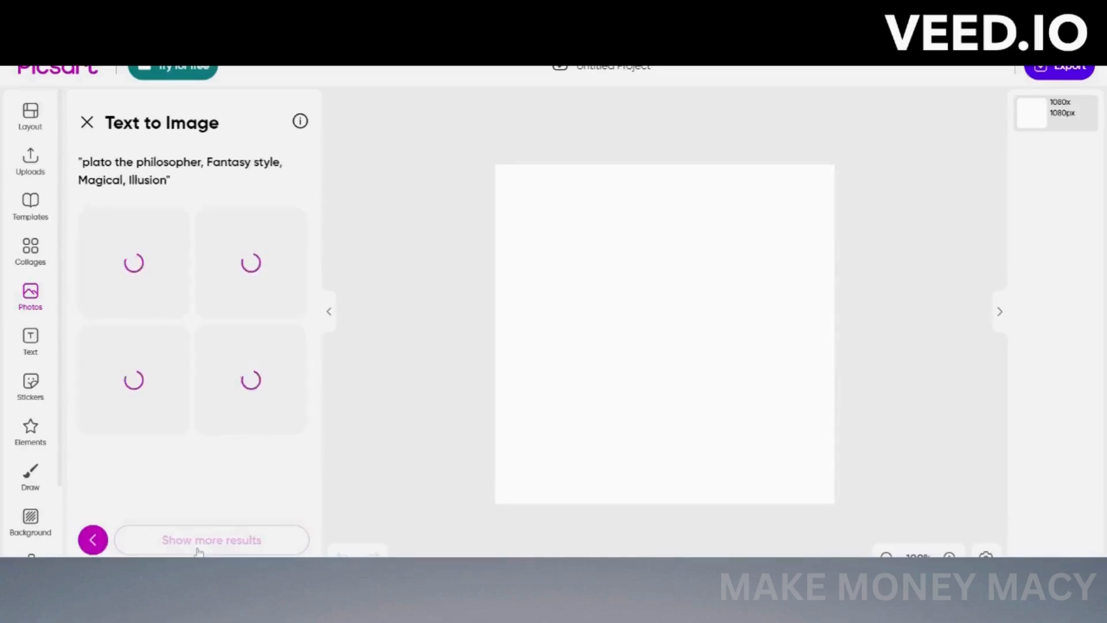
left_click(206, 546)
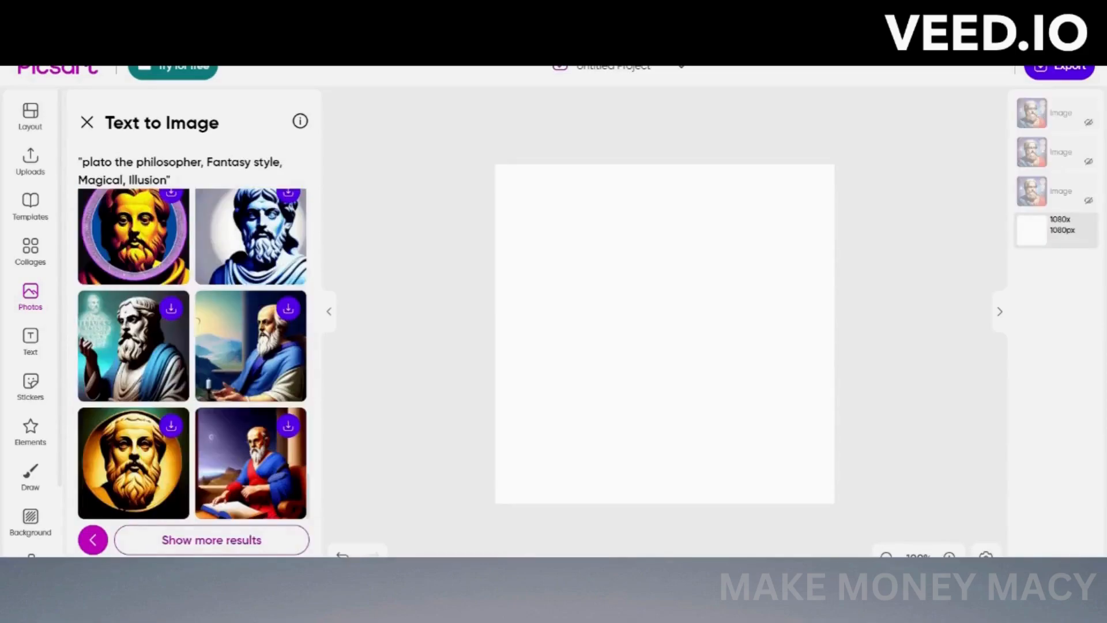
Step: Place the seated philosopher in red and blue robes on the canvas, filling it completely, and download the image
left_click(259, 480)
left_click_drag(817, 487, 833, 502)
left_click(1070, 67)
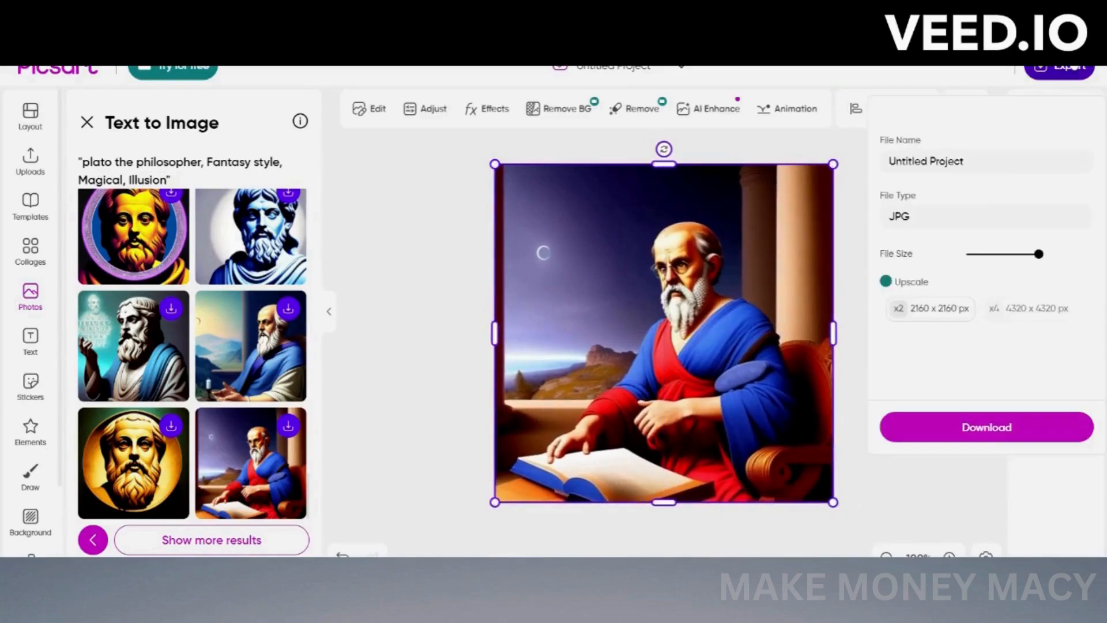
left_click(1086, 218)
left_click(1082, 218)
left_click(996, 428)
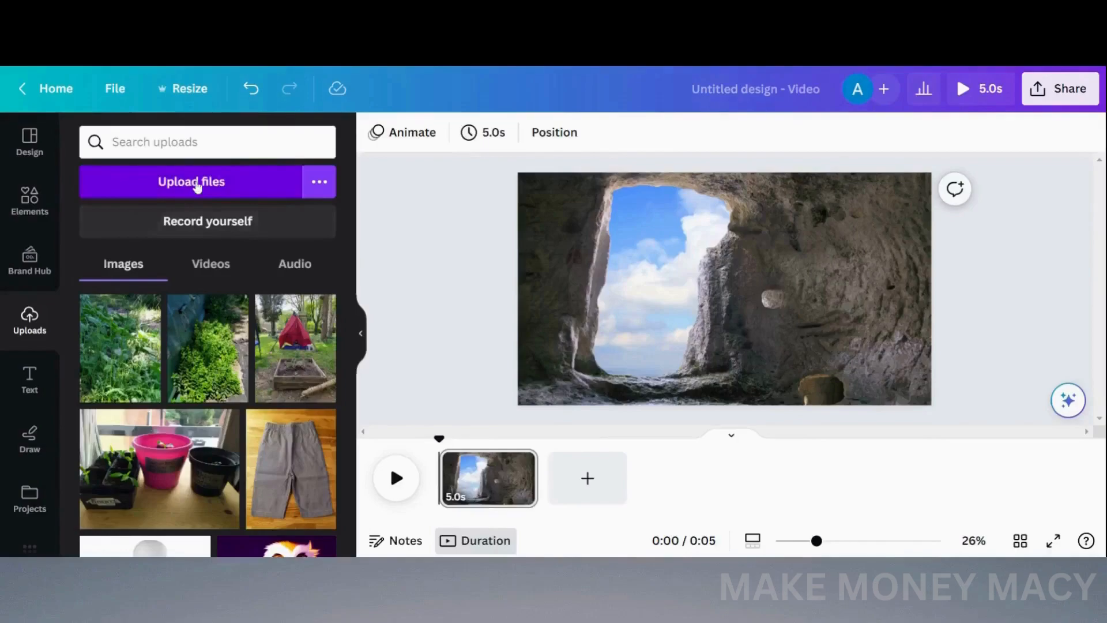
Step: Switch to Canva, upload the philosopher image, and place it at the lower left of the cave scene
left_click(196, 183)
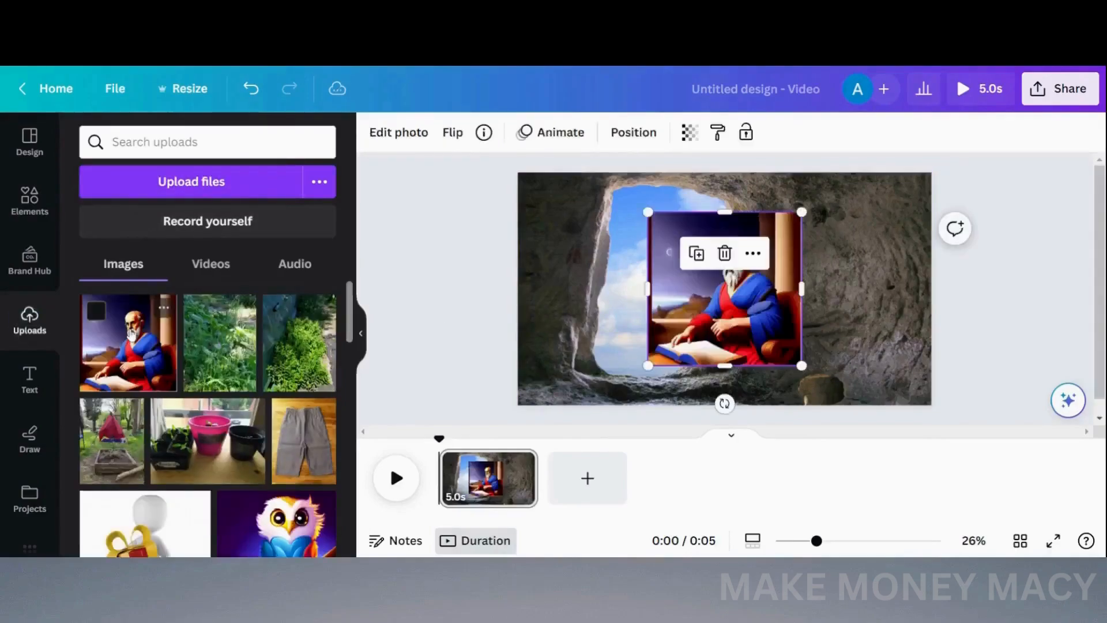
left_click(164, 308)
left_click(700, 311)
left_click_drag(700, 310, 579, 333)
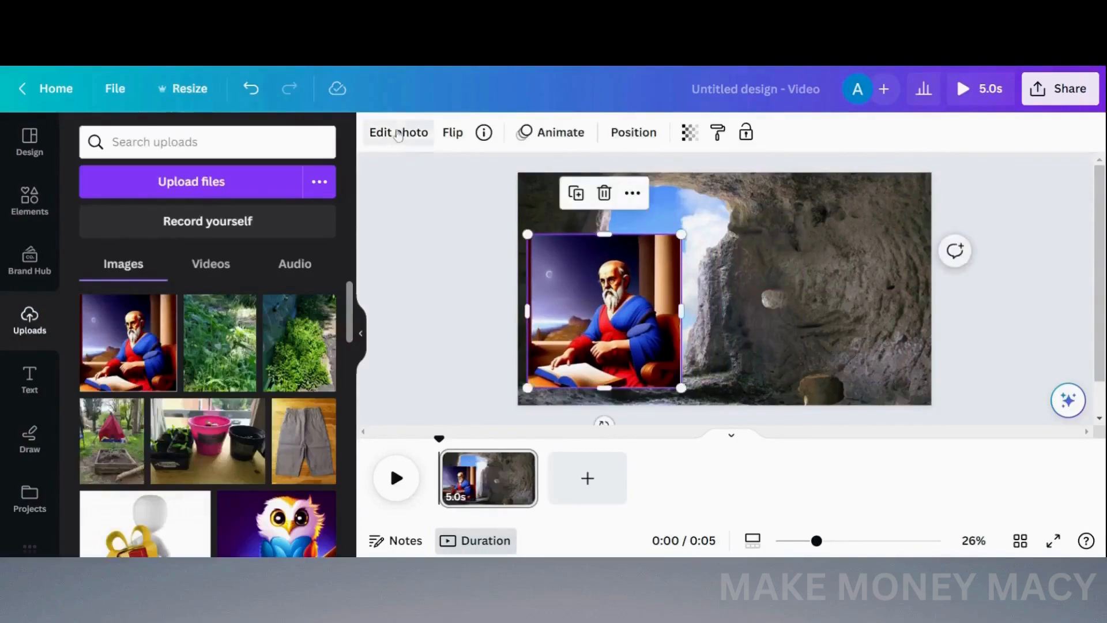
Step: Remove the background from the philosopher image and flip it horizontally
left_click(398, 134)
left_click(121, 271)
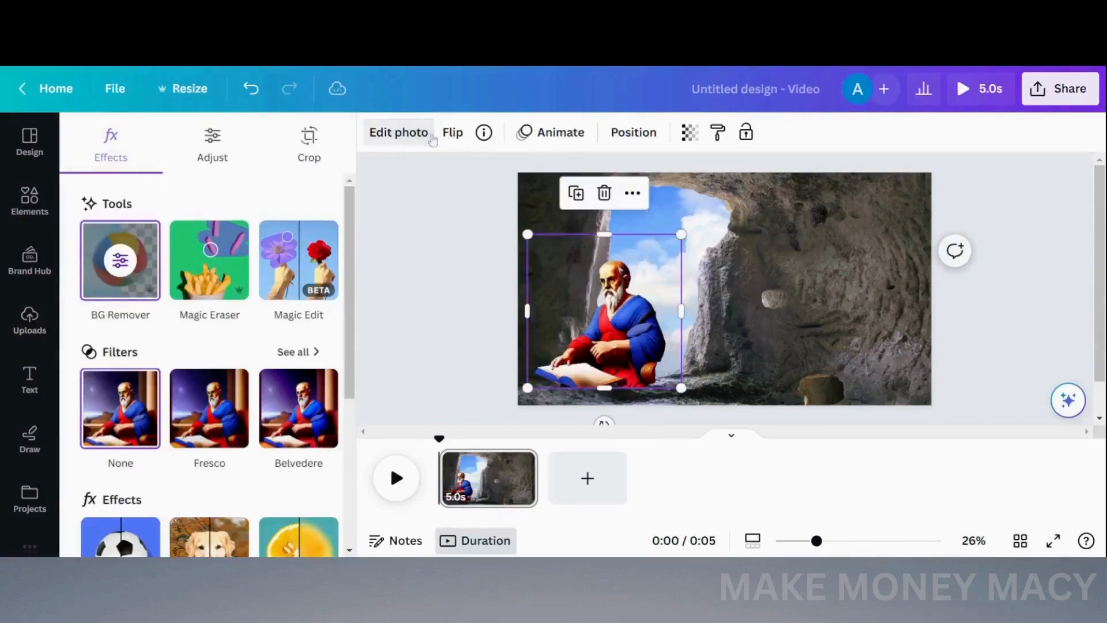
left_click(453, 132)
left_click(503, 175)
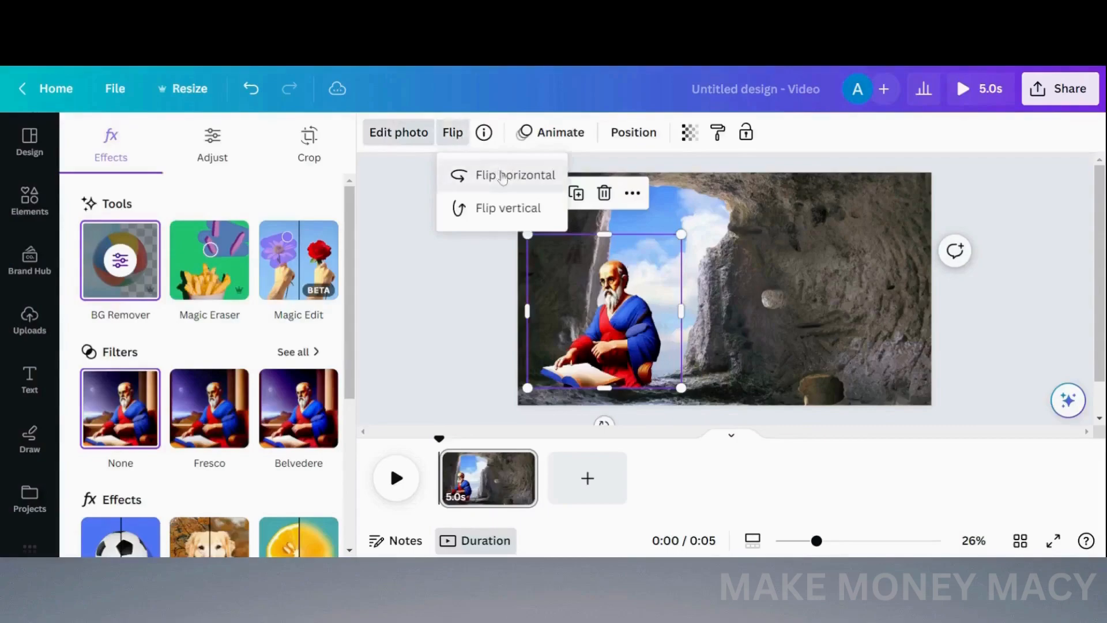
Step: Enlarge the philosopher and position him at the lower left, in front of the cave opening
left_click_drag(618, 270, 610, 285)
left_click_drag(674, 252, 757, 206)
Step: Add a text box reading "PLATO" to the cave scene
left_click(31, 380)
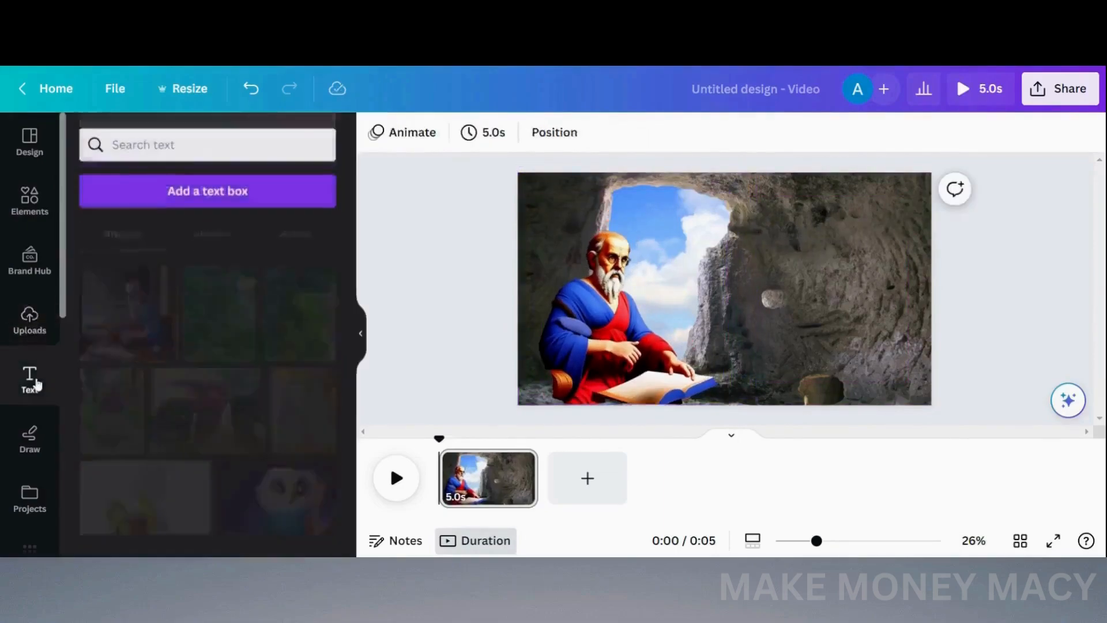
left_click(232, 196)
type("PL")
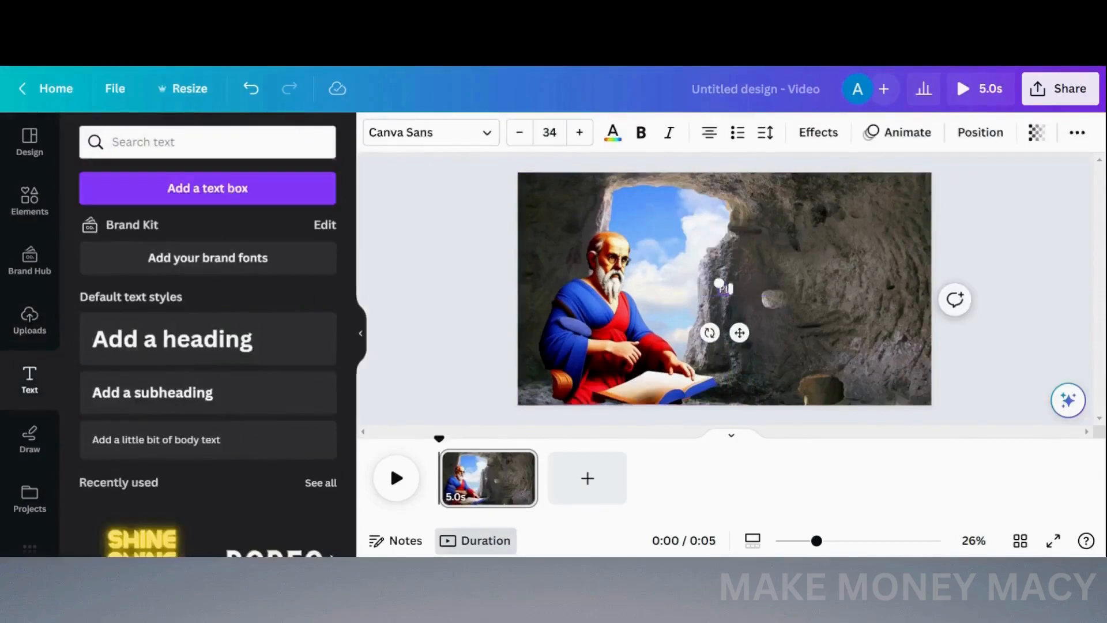
type("ATO")
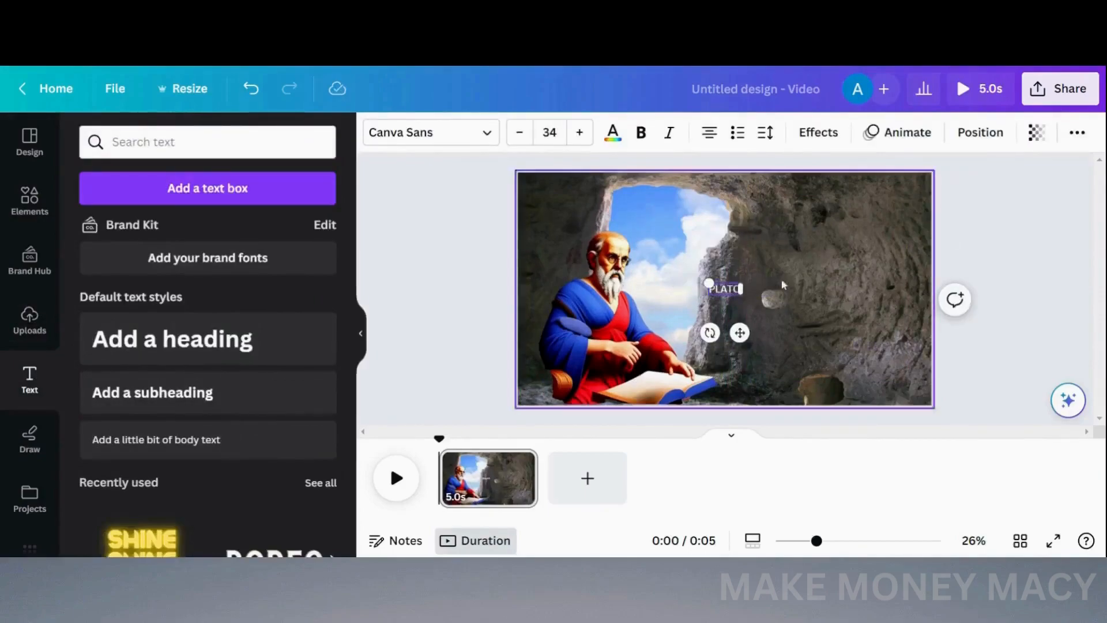
Step: Set the "-PLATO" caption in Cardo at size 60 and move it just beyond the open book
double_click(730, 289)
left_click(488, 134)
scroll(208, 337, "down", 3)
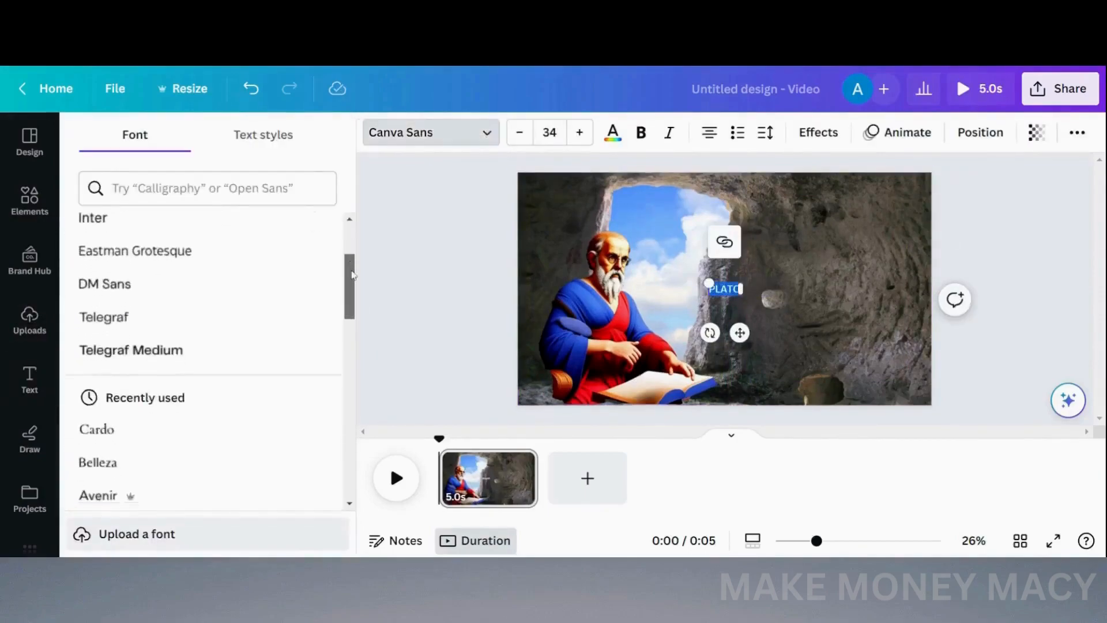
left_click(207, 346)
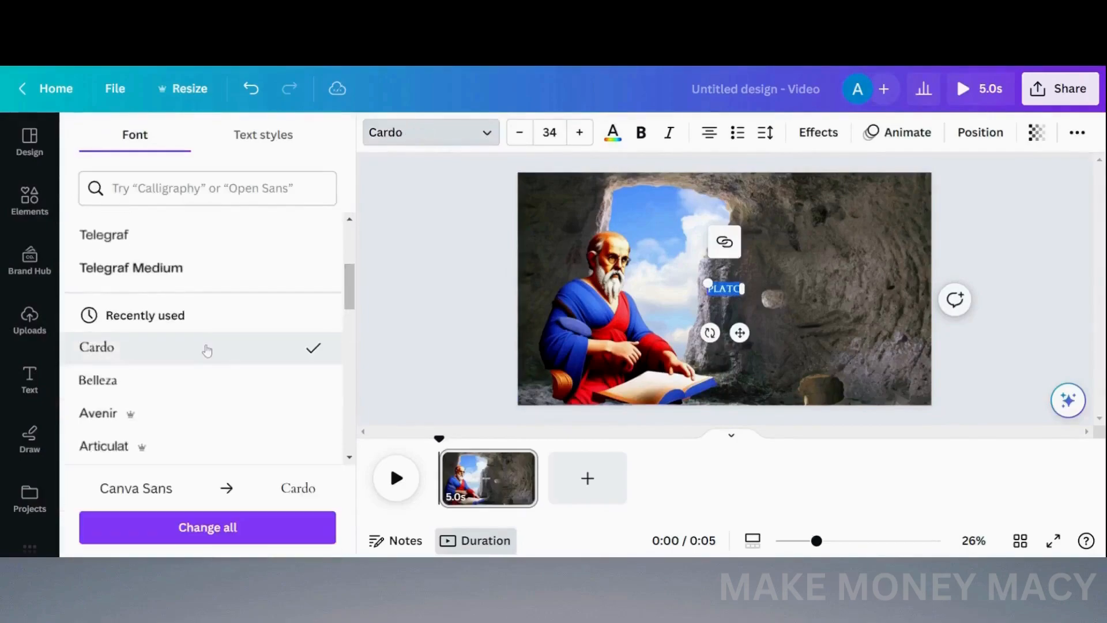
left_click(549, 132)
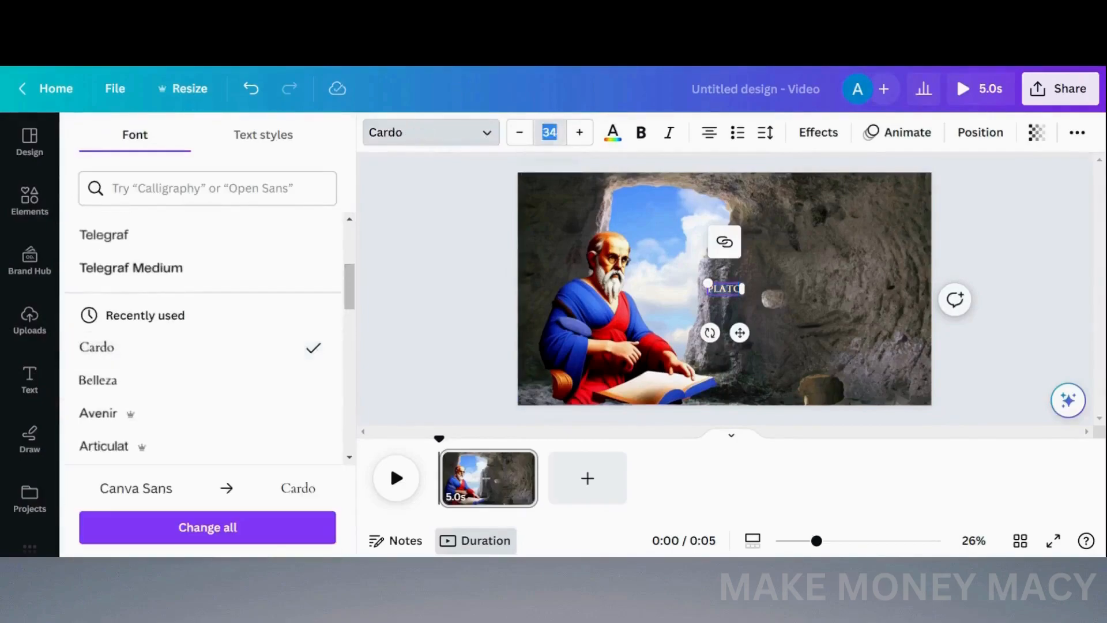
type("60")
key("Return")
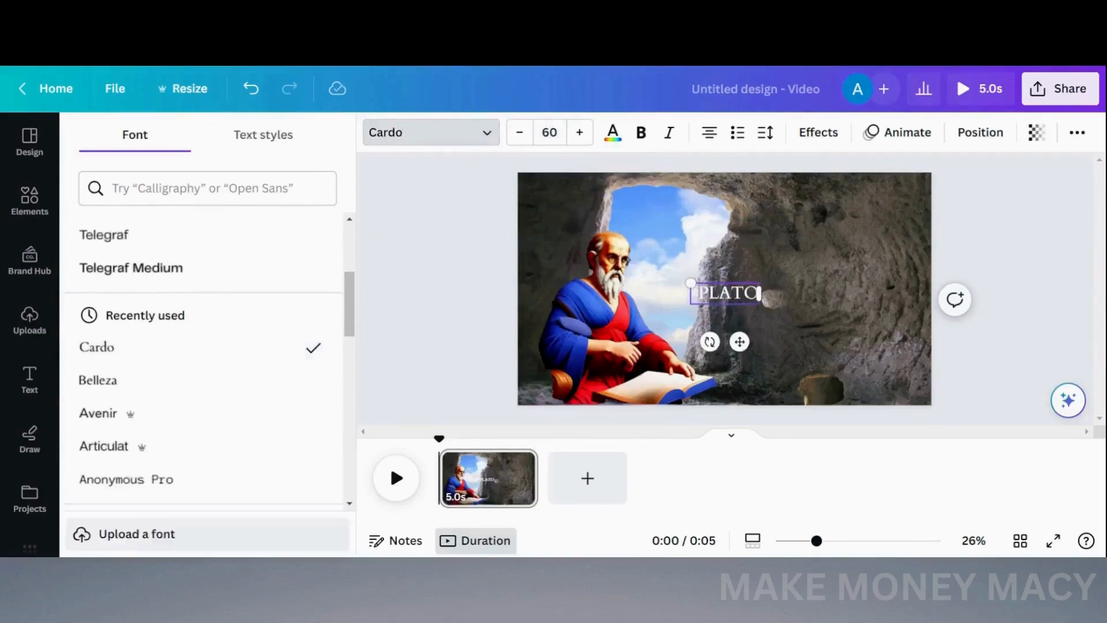
left_click_drag(745, 282, 779, 360)
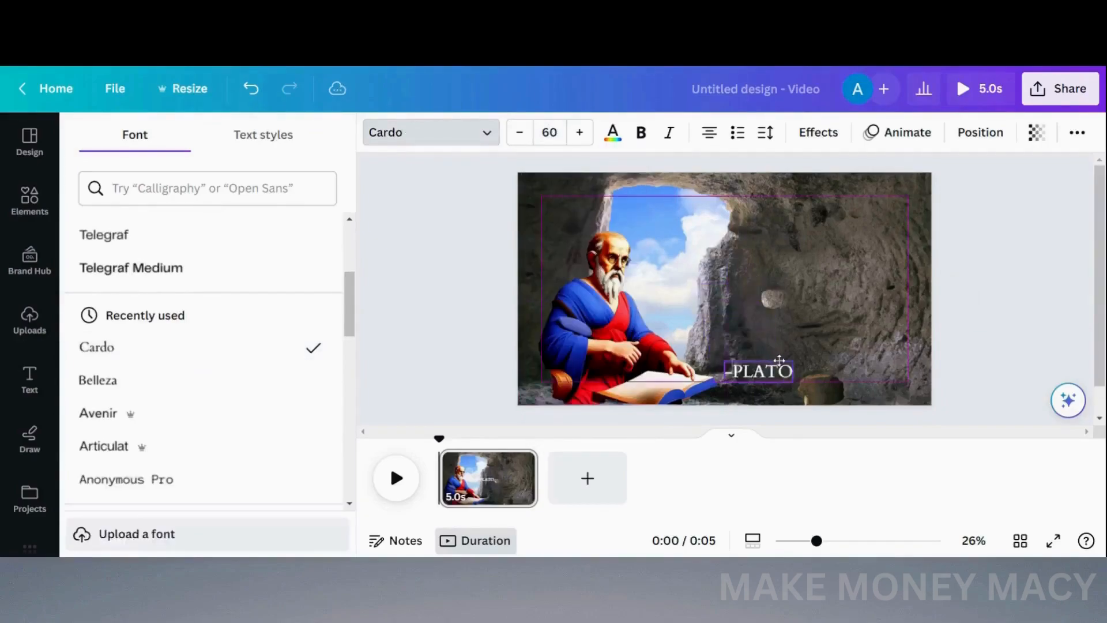
Step: Download the finished cave scene as a PNG image
left_click(1064, 100)
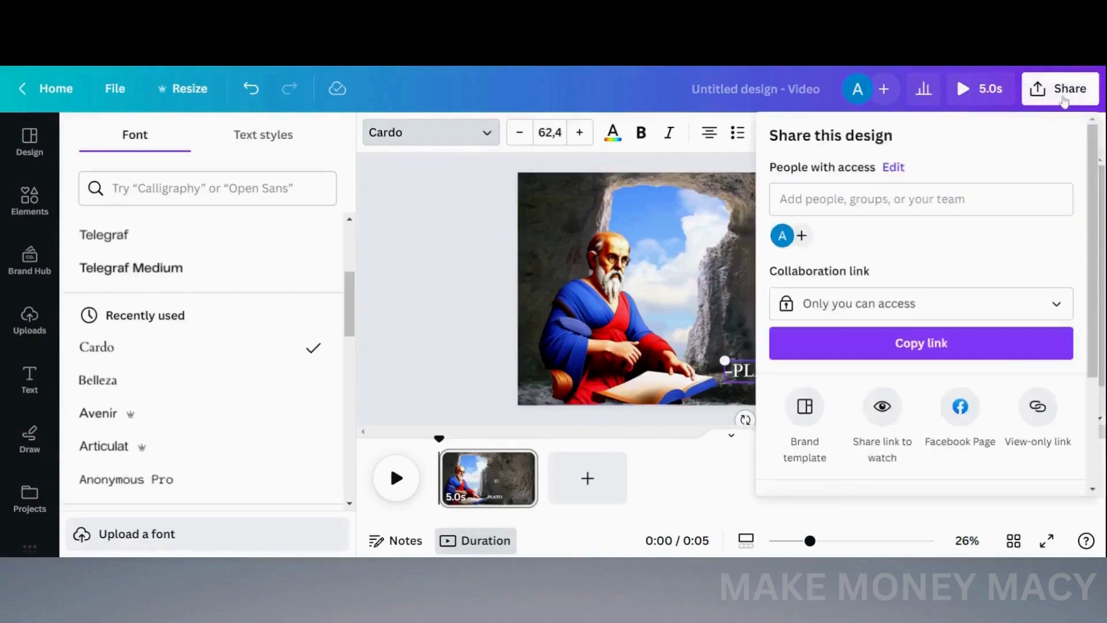
scroll(863, 358, "down", 3)
left_click(863, 357)
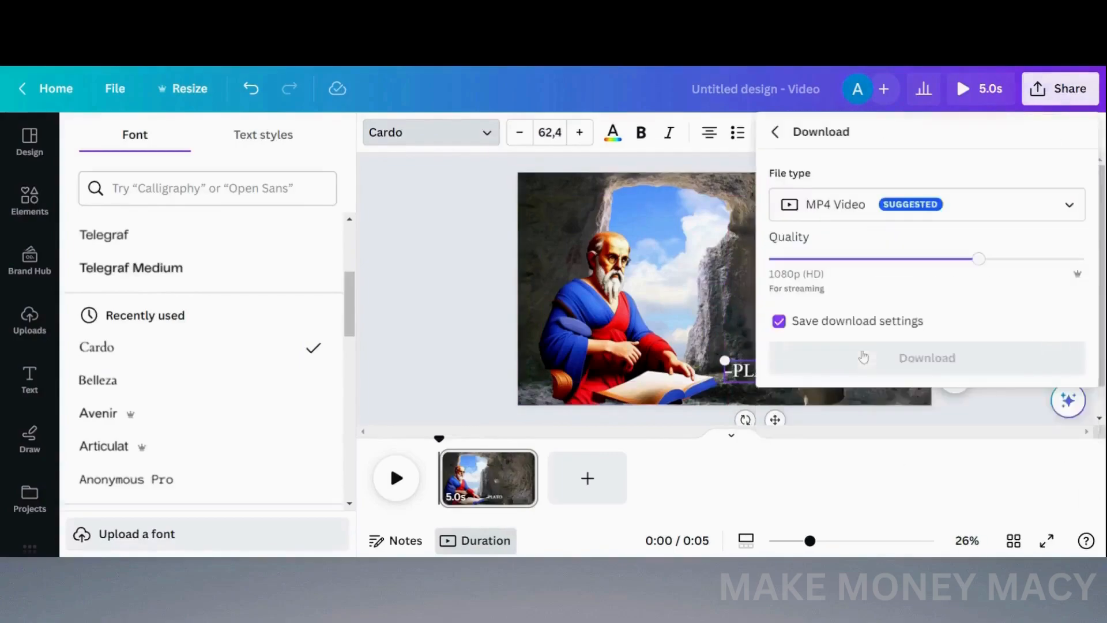
left_click(1067, 206)
left_click(965, 173)
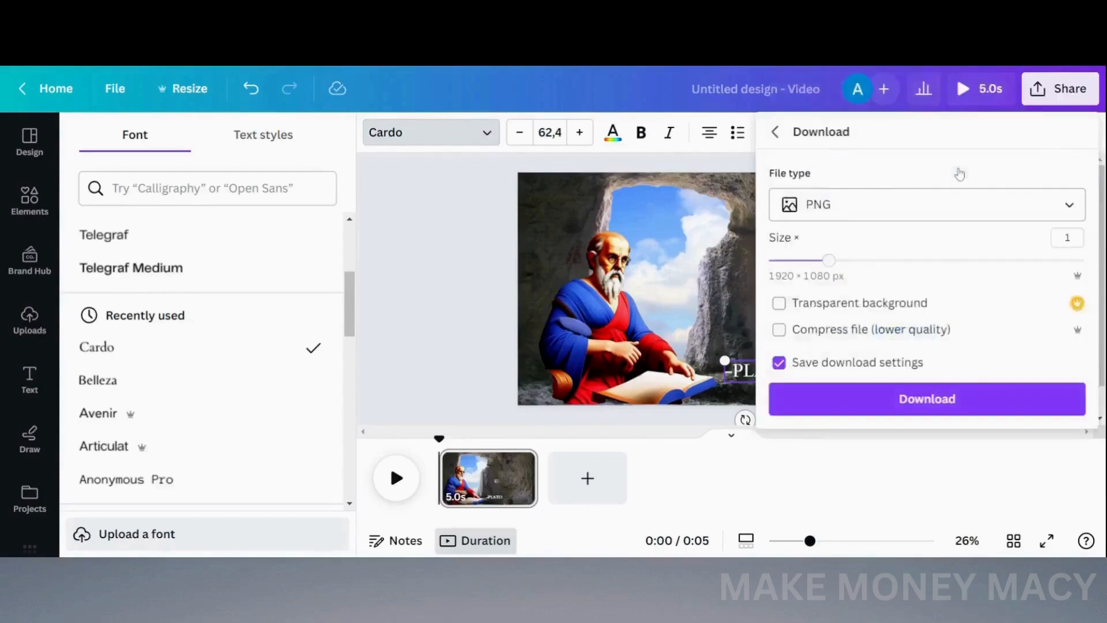
left_click(940, 399)
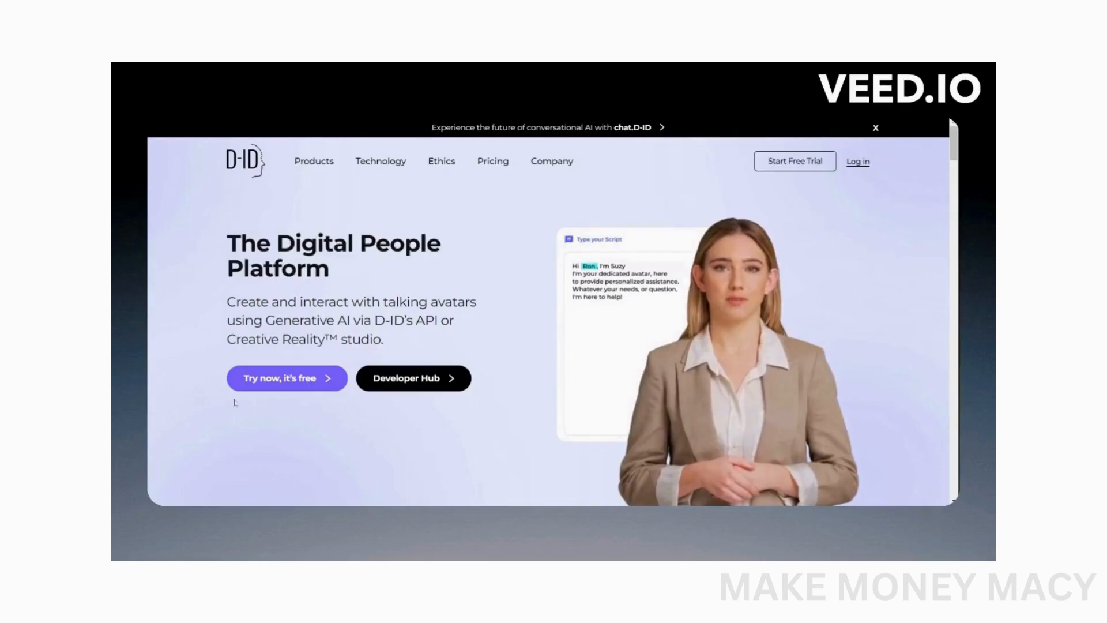
Step: Switch to D-ID and start a new video with the Plato cave image as the presenter
left_click(267, 386)
left_click(349, 410)
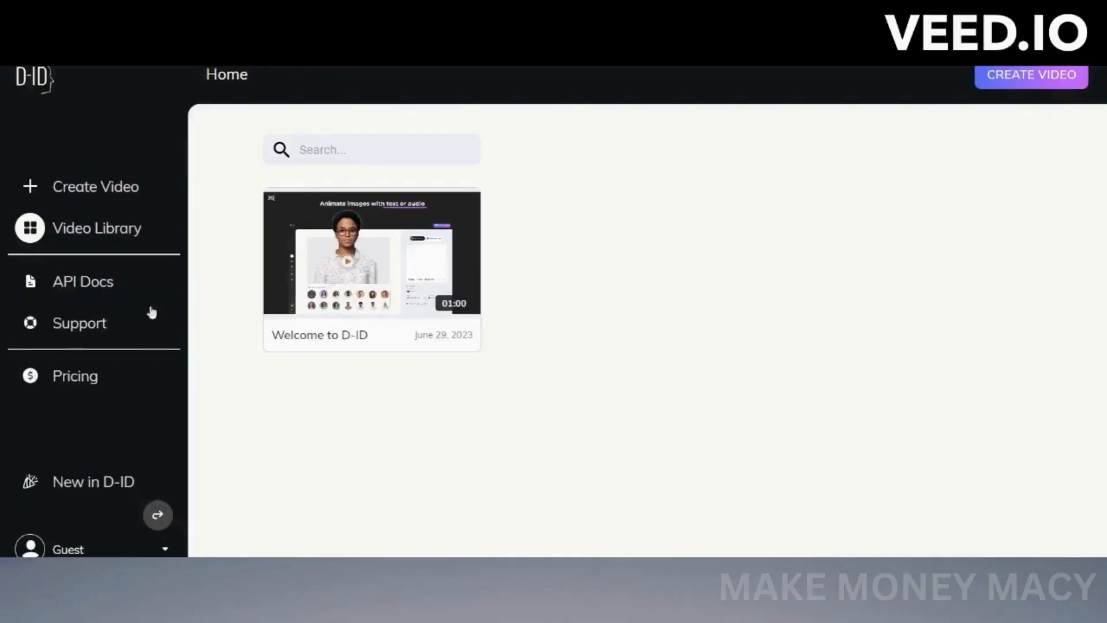
left_click(128, 198)
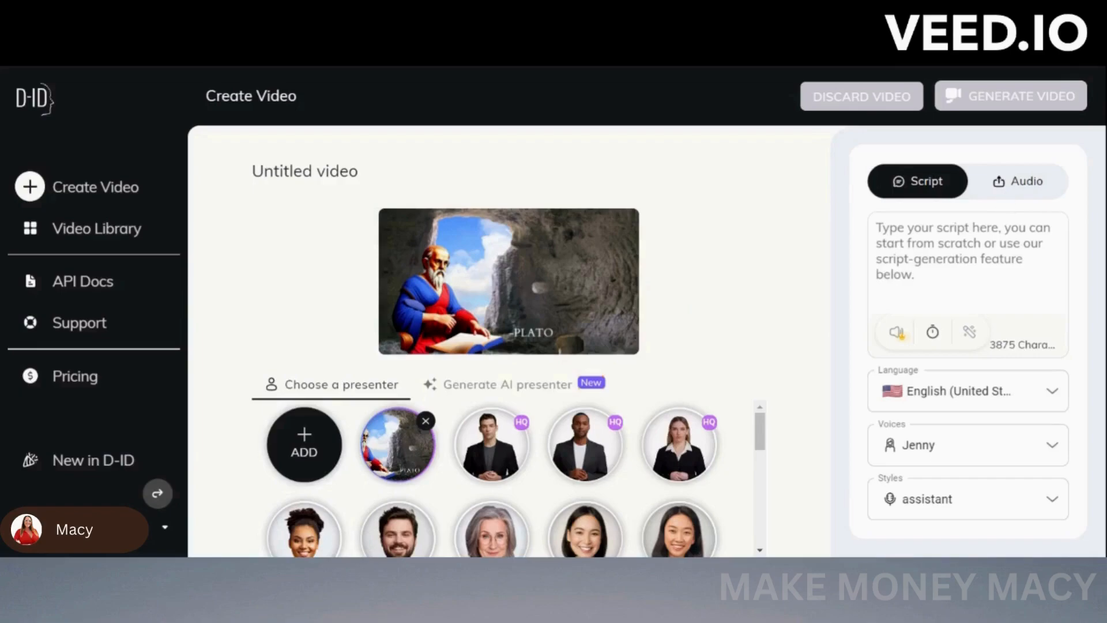
Step: Use the uploaded narration audio file as the presenter's voice and generate the video
left_click(1013, 195)
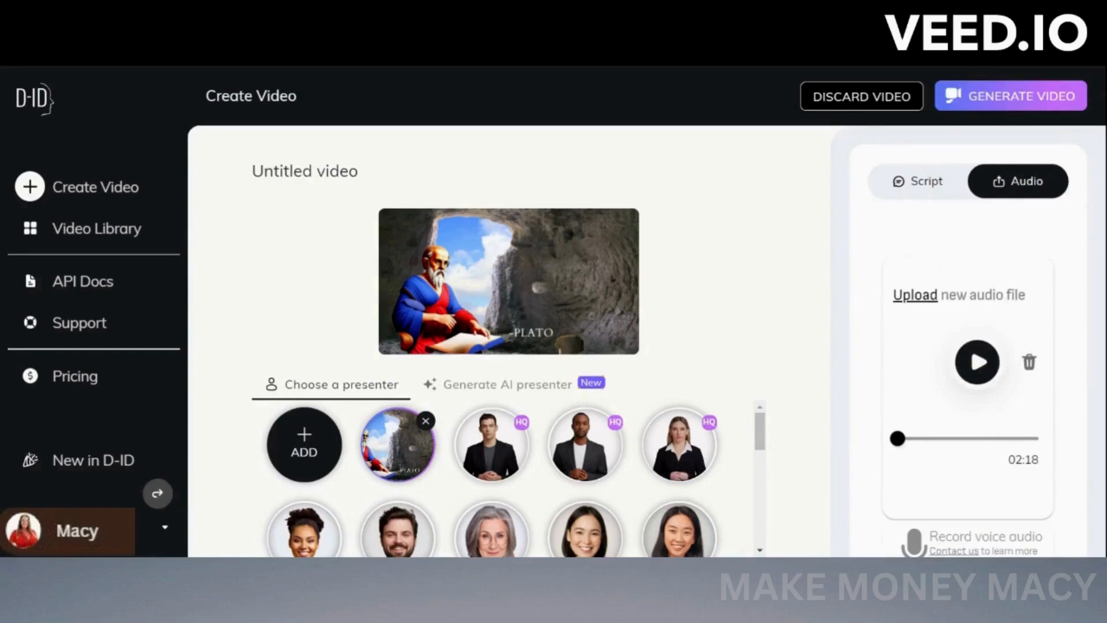
left_click(1023, 96)
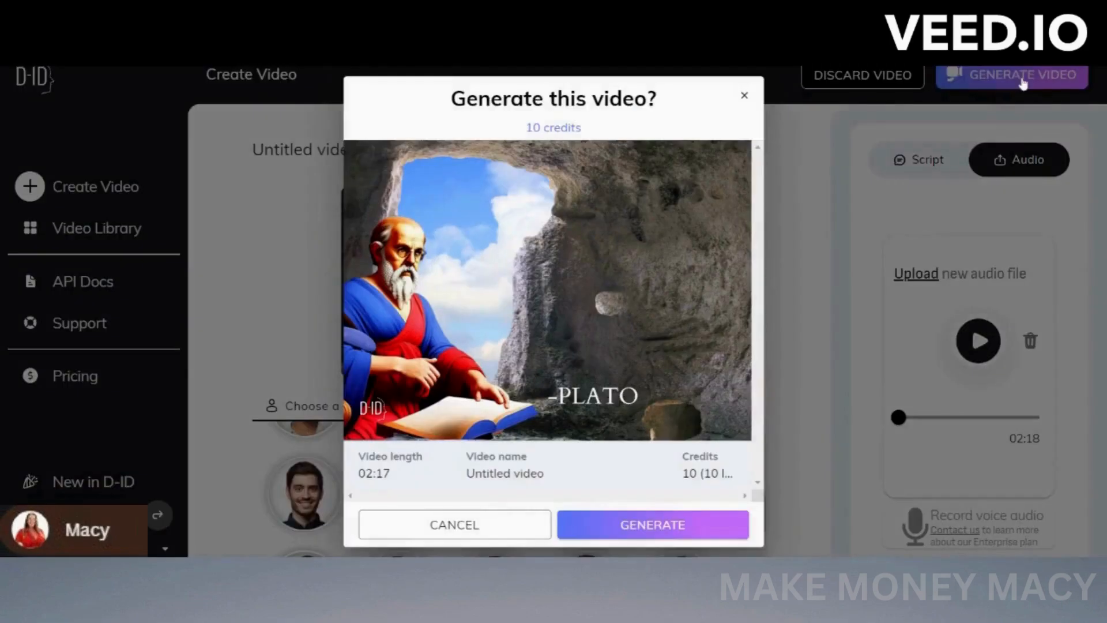
left_click(666, 535)
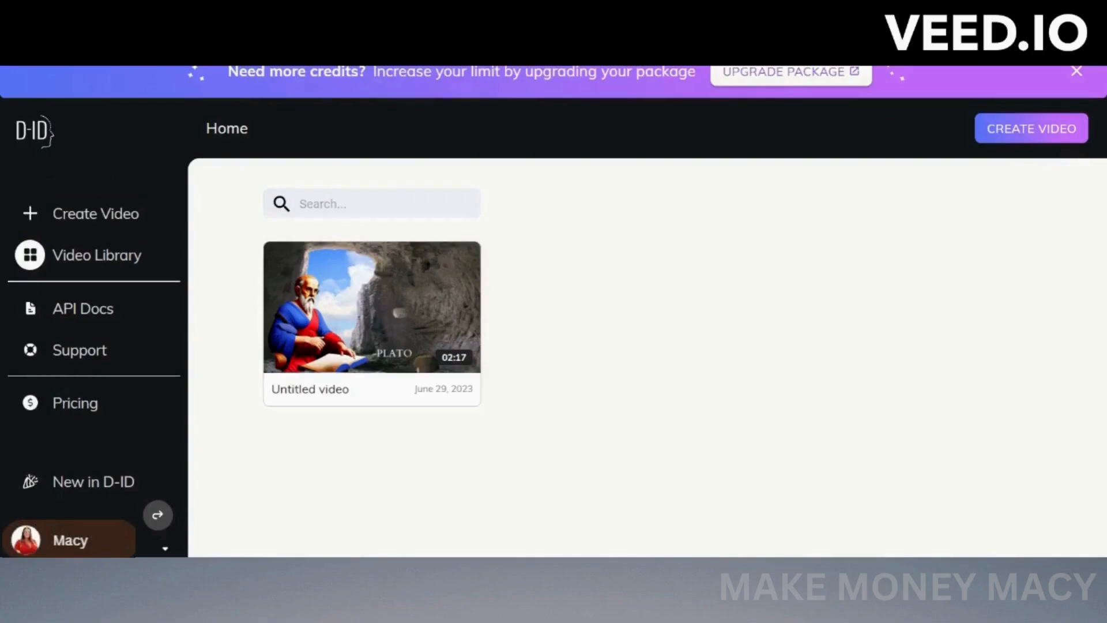
Step: Open the generated talking Plato video, play it, and download it
left_click(379, 314)
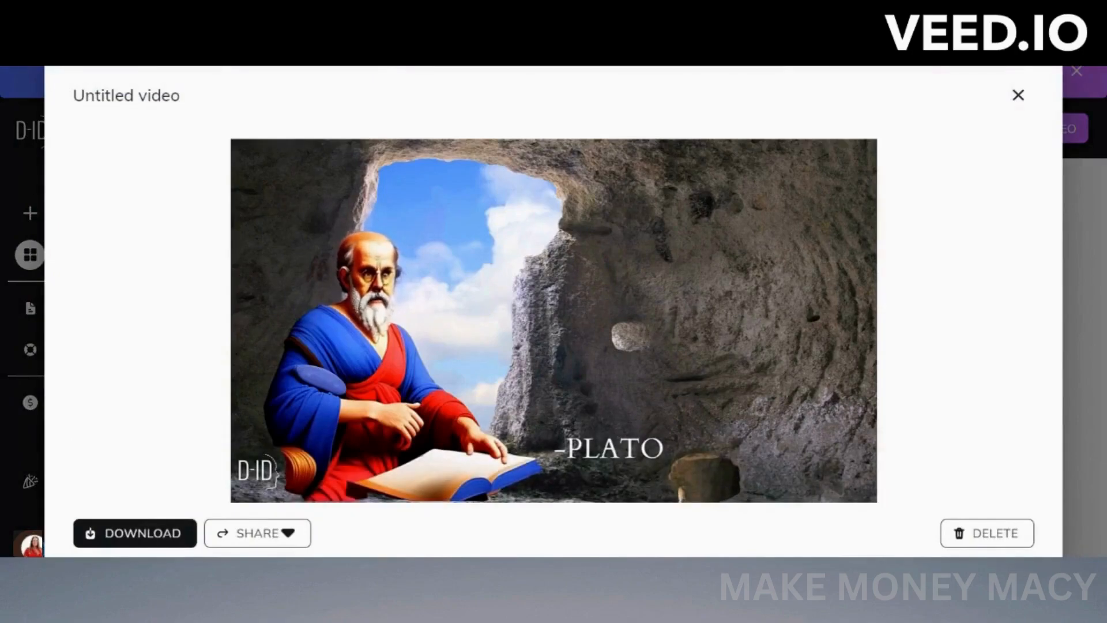
left_click(91, 466)
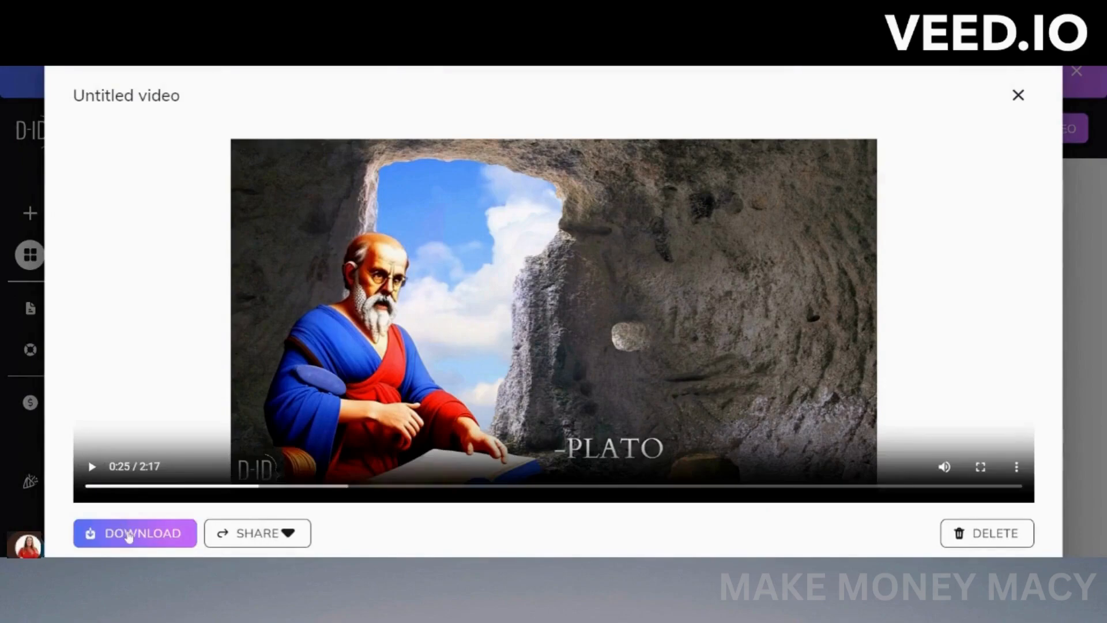
left_click(128, 537)
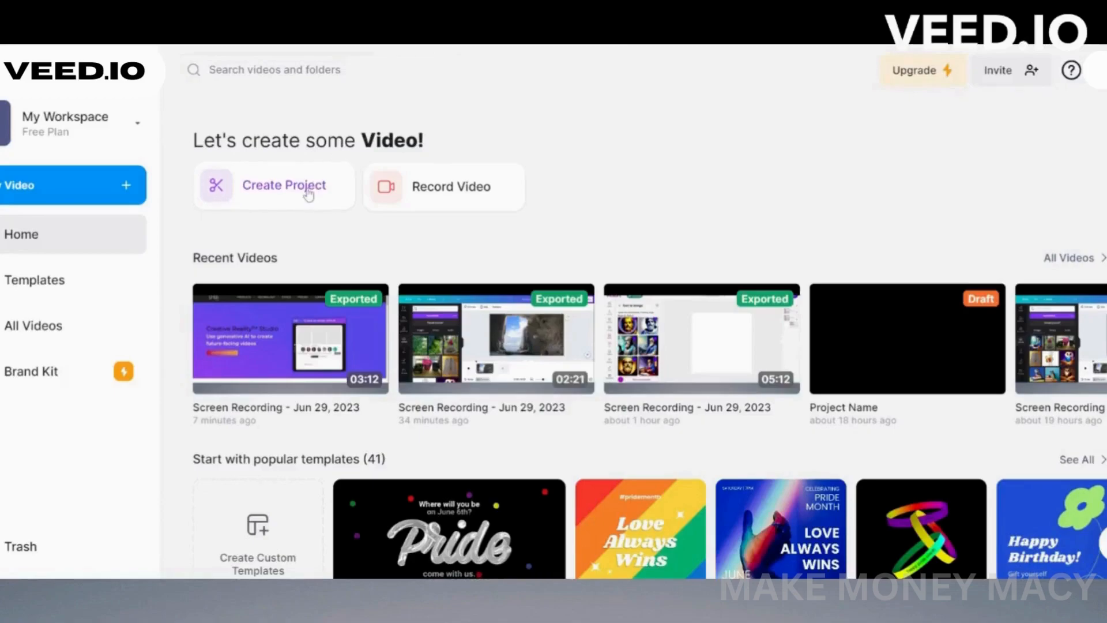
Step: Switch to VEED.IO, create a project with the talking Plato video, and generate automatic English subtitles
left_click(309, 195)
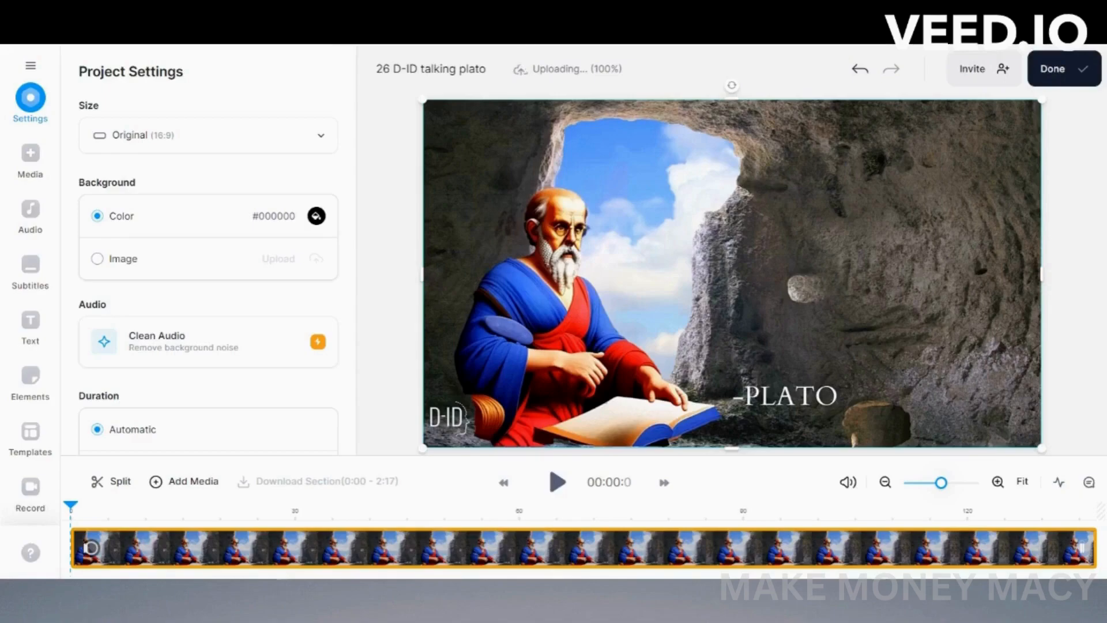
left_click(30, 270)
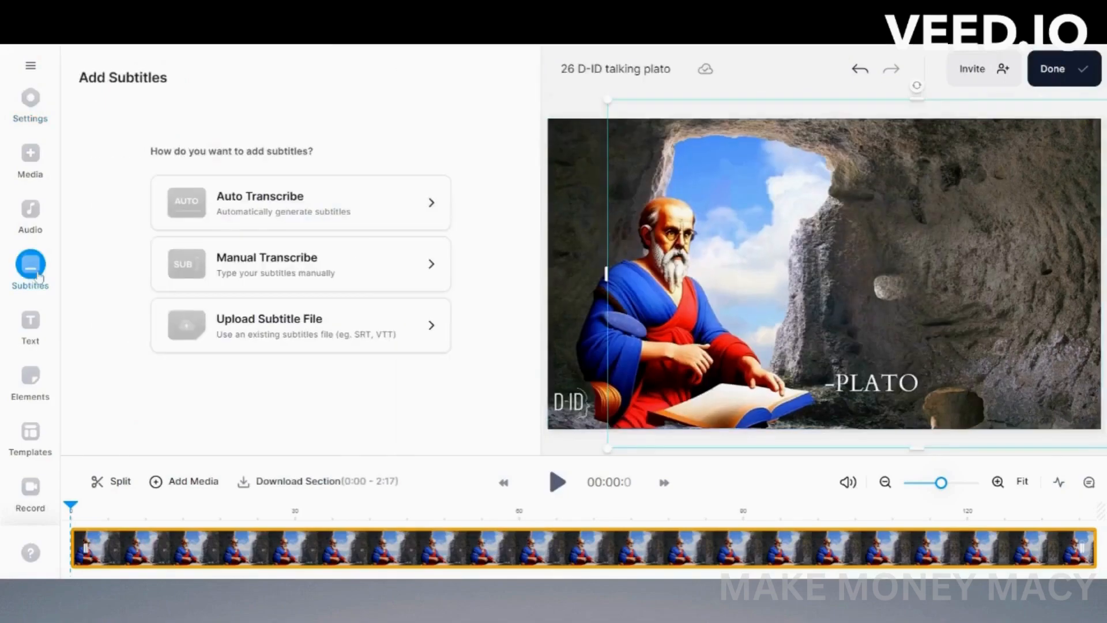
left_click(279, 210)
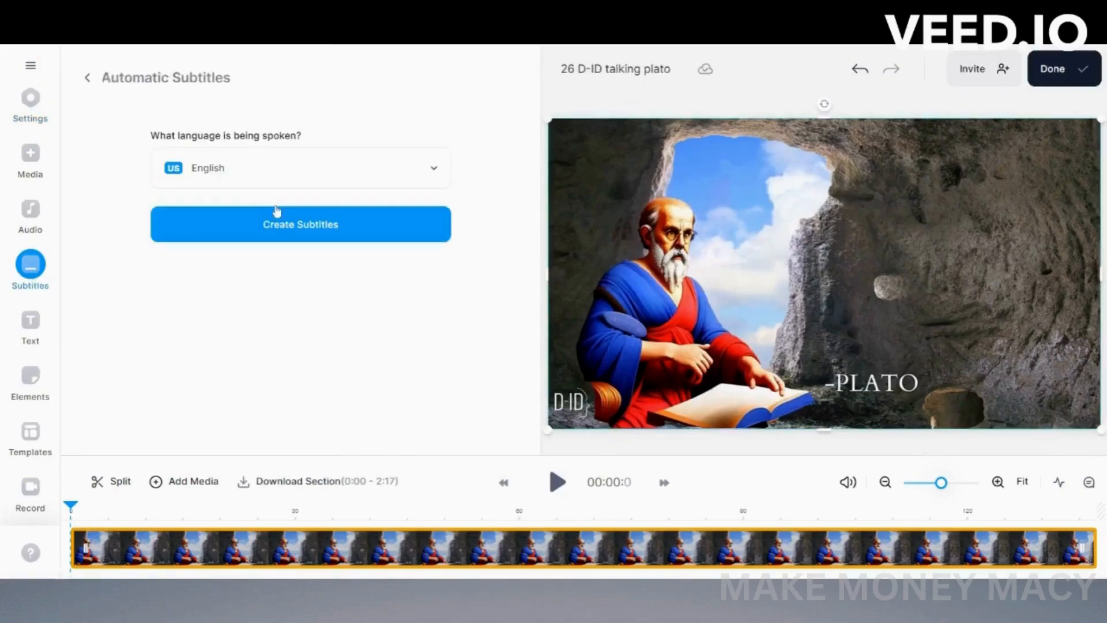
left_click(414, 175)
left_click_drag(448, 205, 450, 269)
left_click(354, 243)
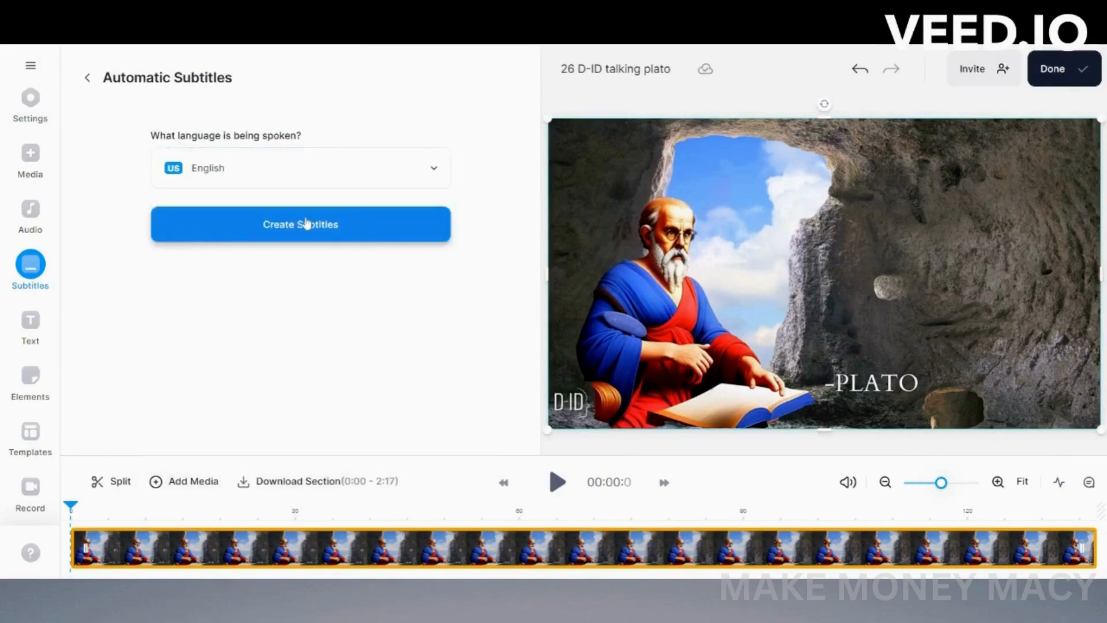
left_click(307, 224)
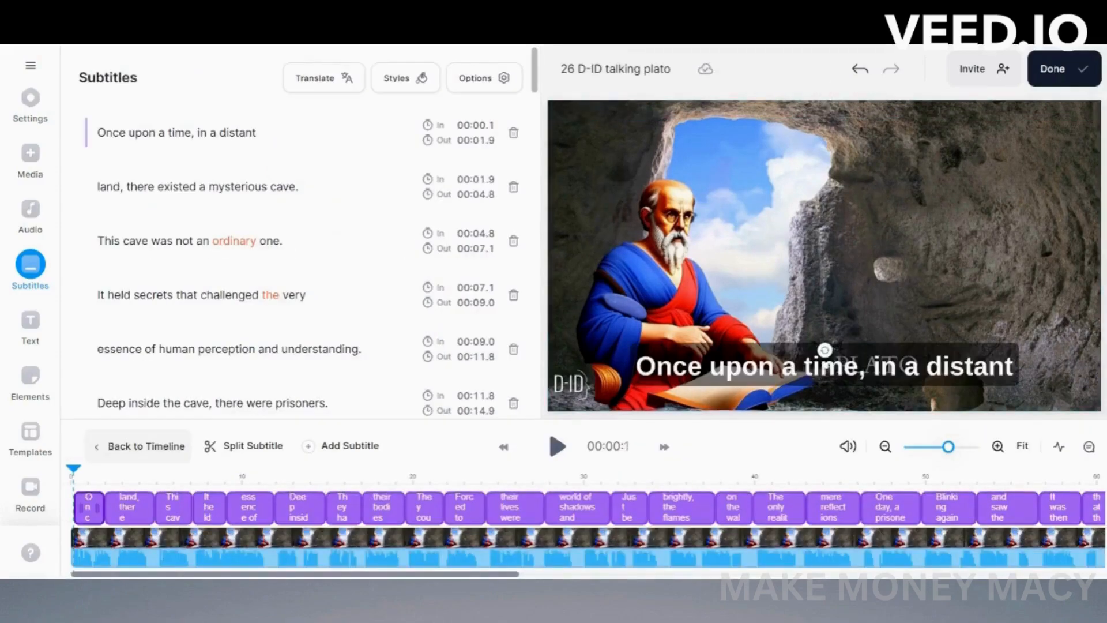
Step: Move the subtitles onto the cave wall beside Plato's head and set their font to Roboto
left_click_drag(74, 470, 90, 470)
left_click_drag(862, 352, 944, 201)
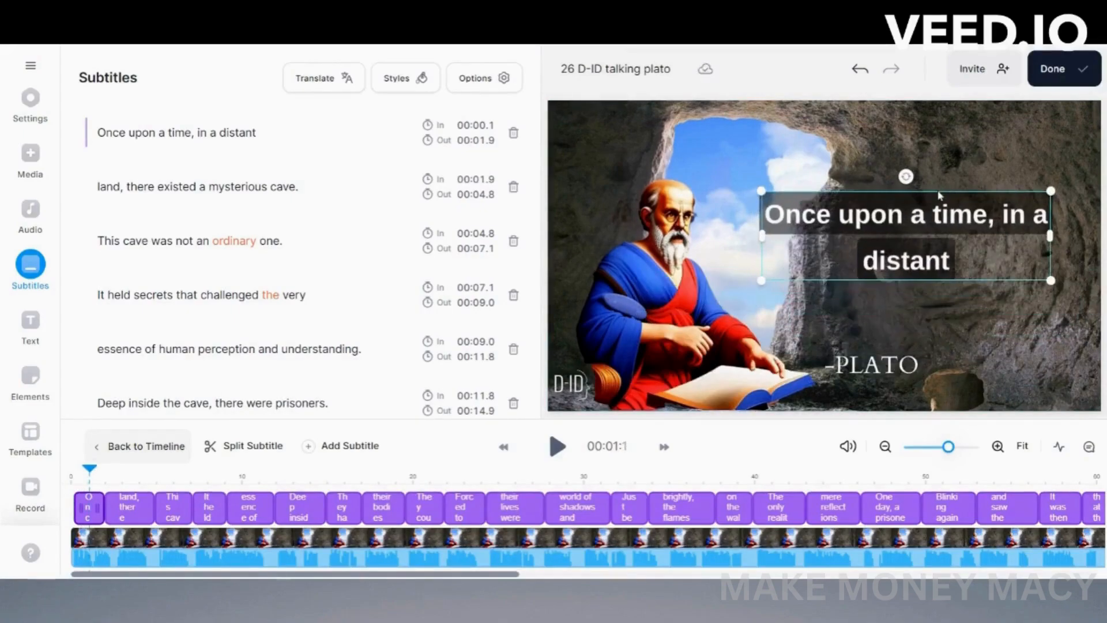
left_click(406, 87)
left_click(361, 279)
left_click(376, 279)
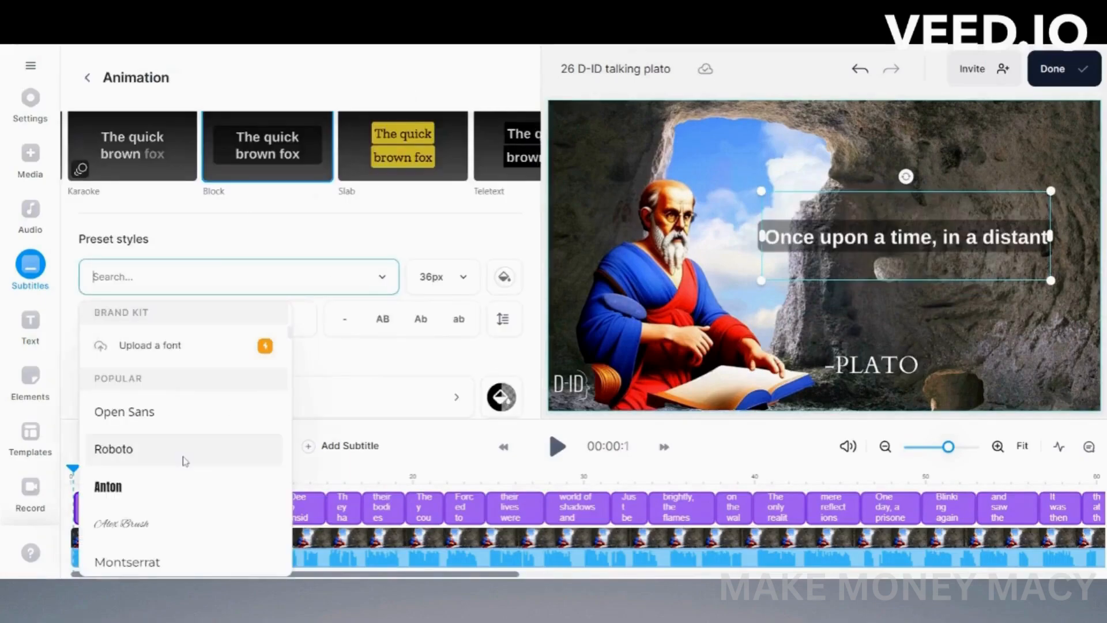
left_click(185, 453)
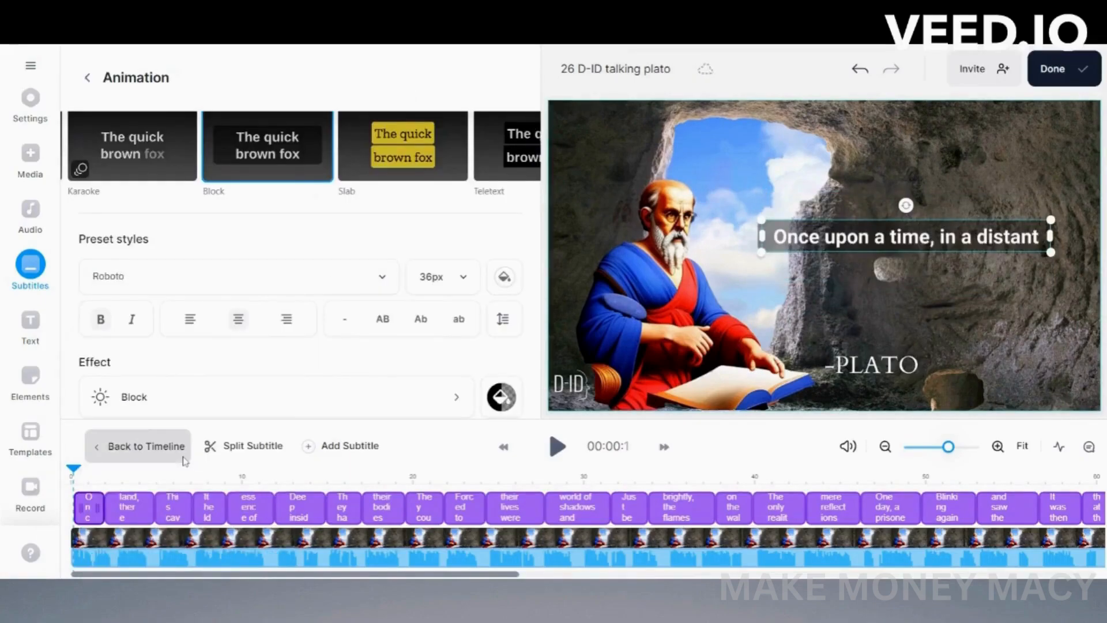
Step: Apply the Rounded BG effect to the subtitles and make their text all uppercase
scroll(450, 306, "down", 2)
left_click(456, 300)
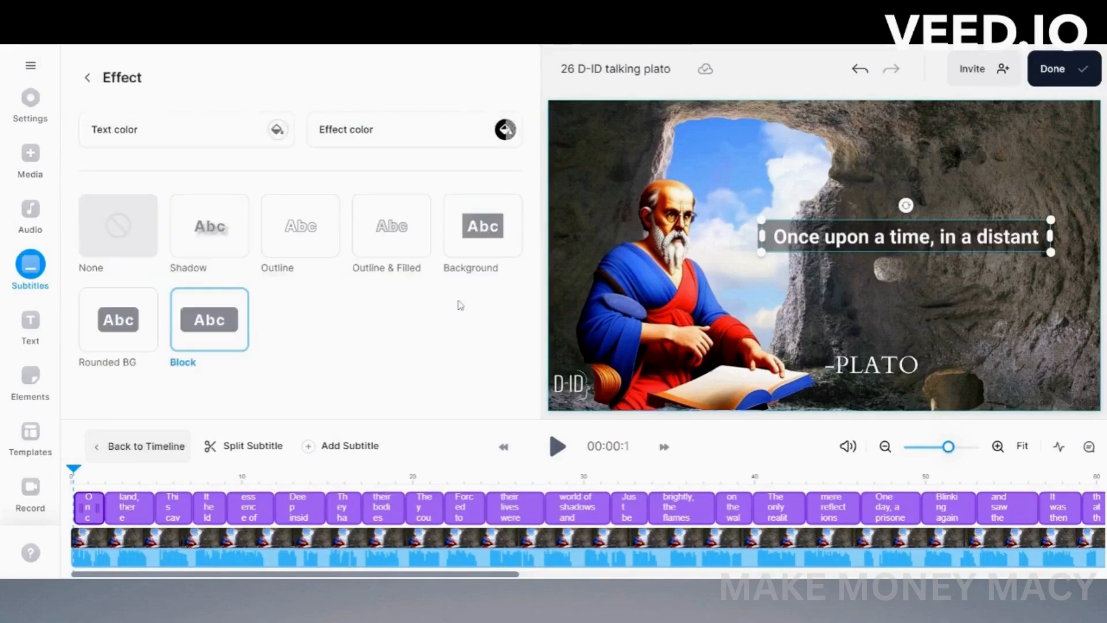
left_click(118, 320)
scroll(323, 312, "down", 3)
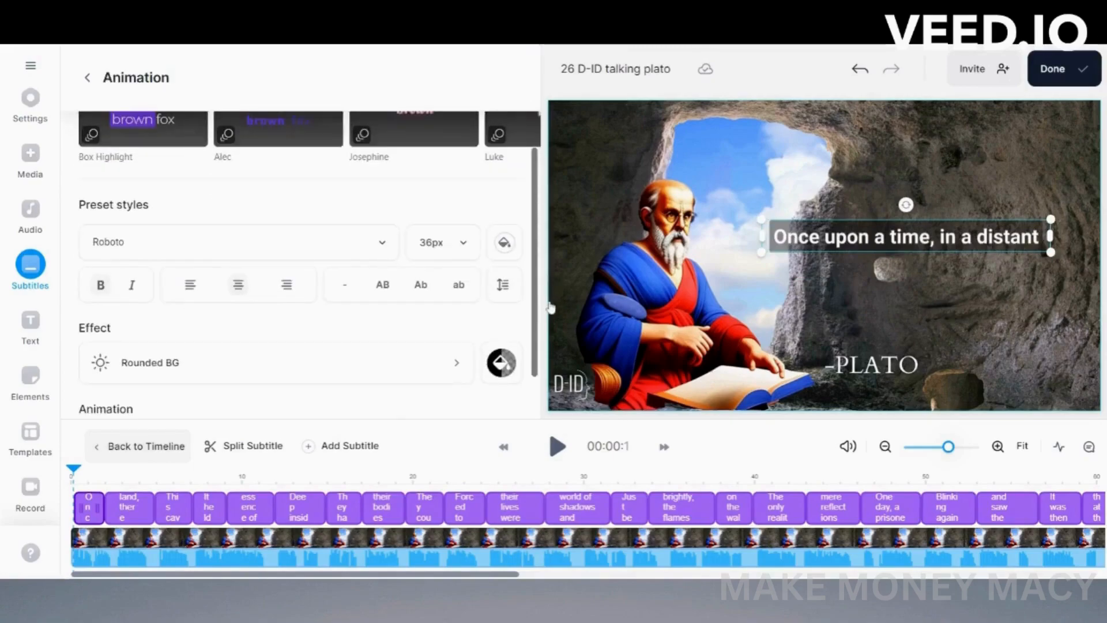
left_click(383, 283)
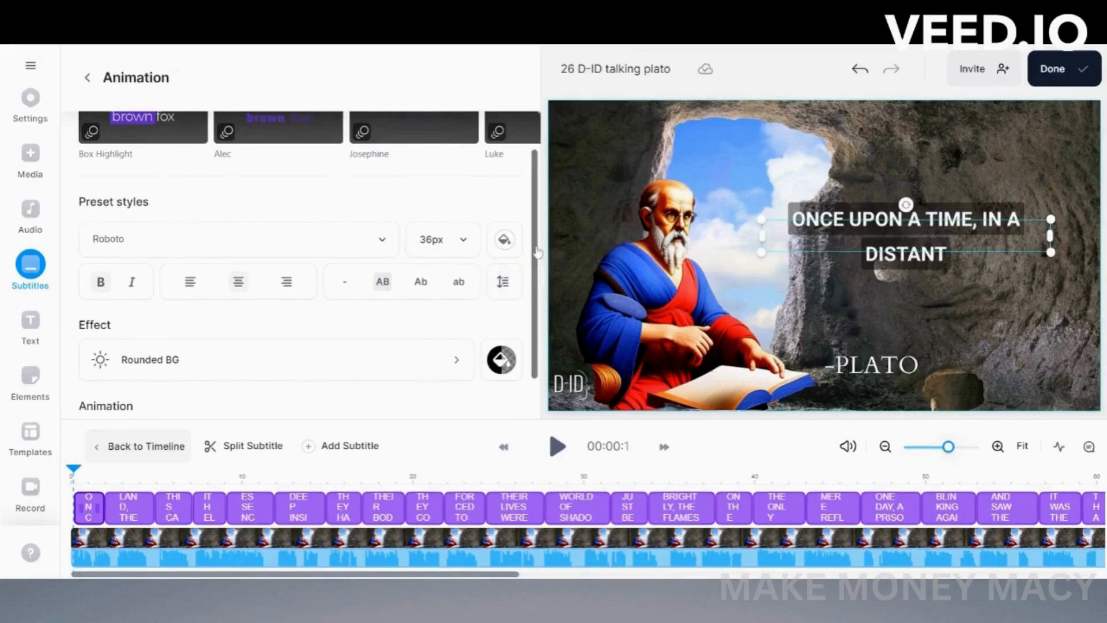
left_click_drag(538, 253, 539, 297)
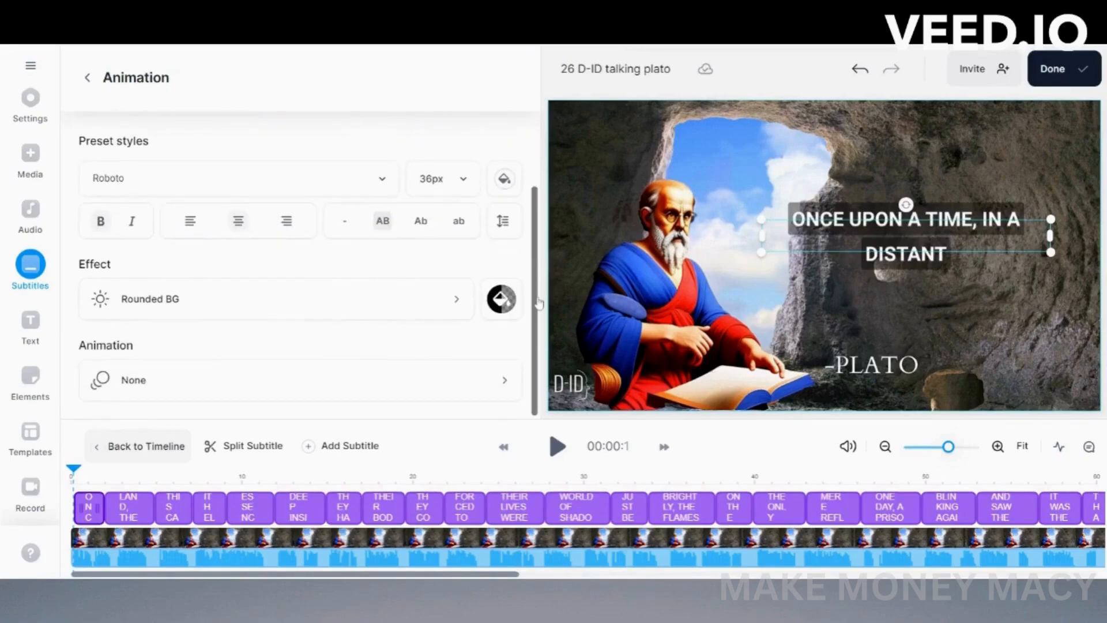
Step: Preview the subtitled Plato video, then export and download it in Standard quality
left_click(555, 447)
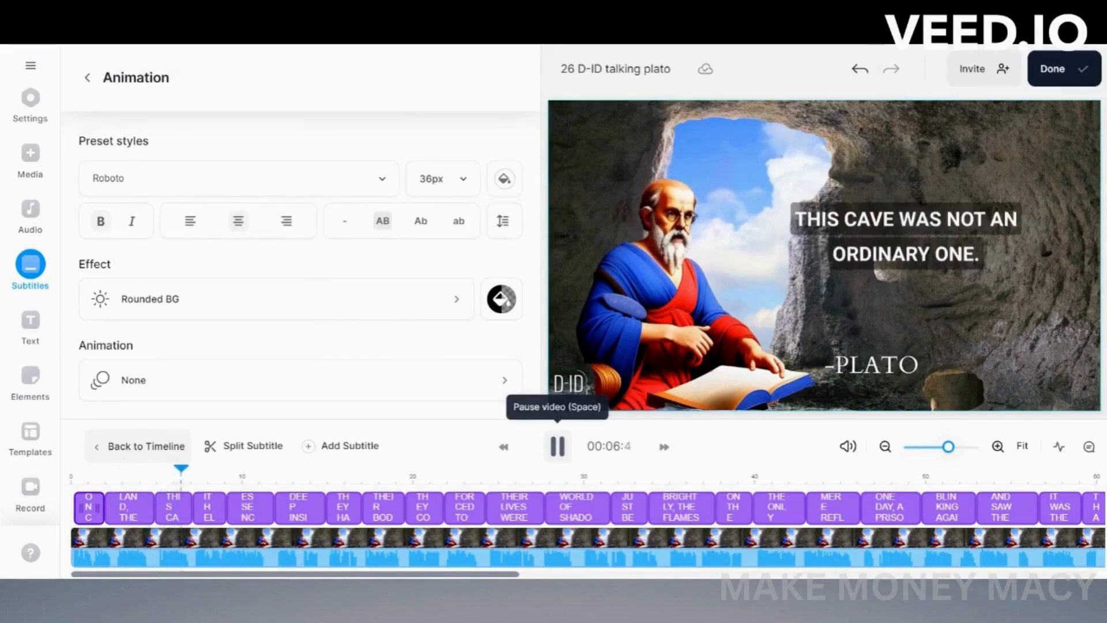
left_click(557, 447)
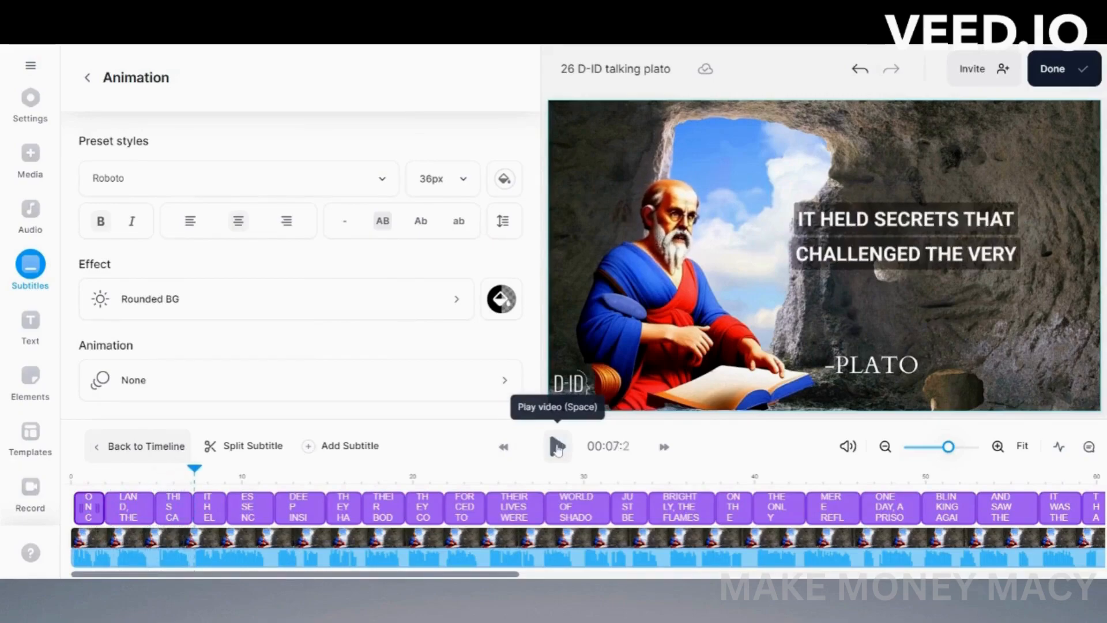
left_click(1054, 72)
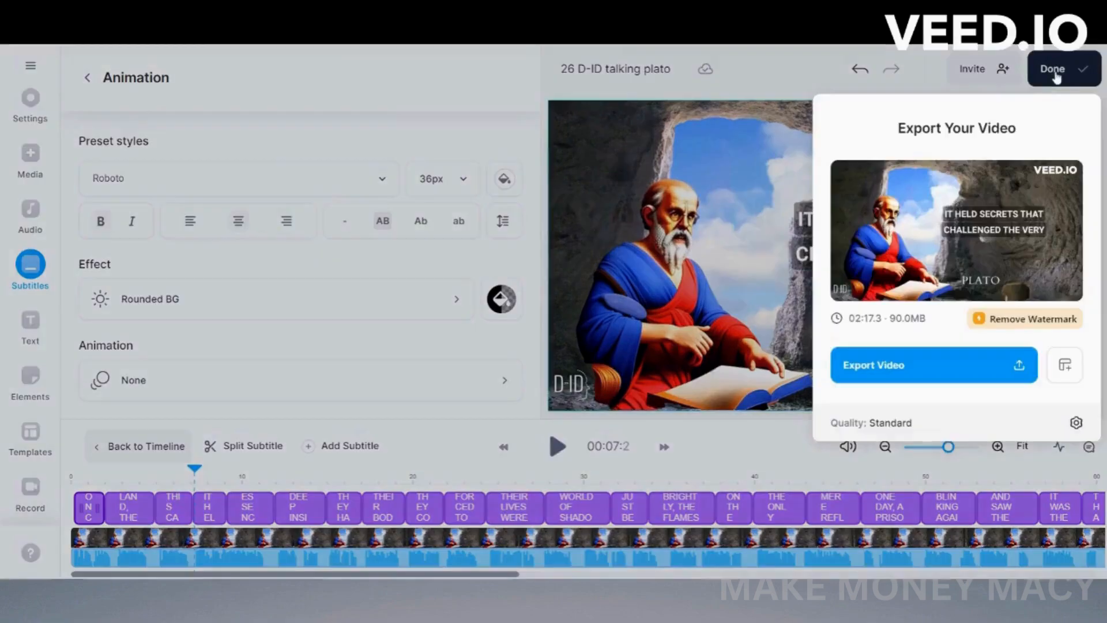
left_click(917, 366)
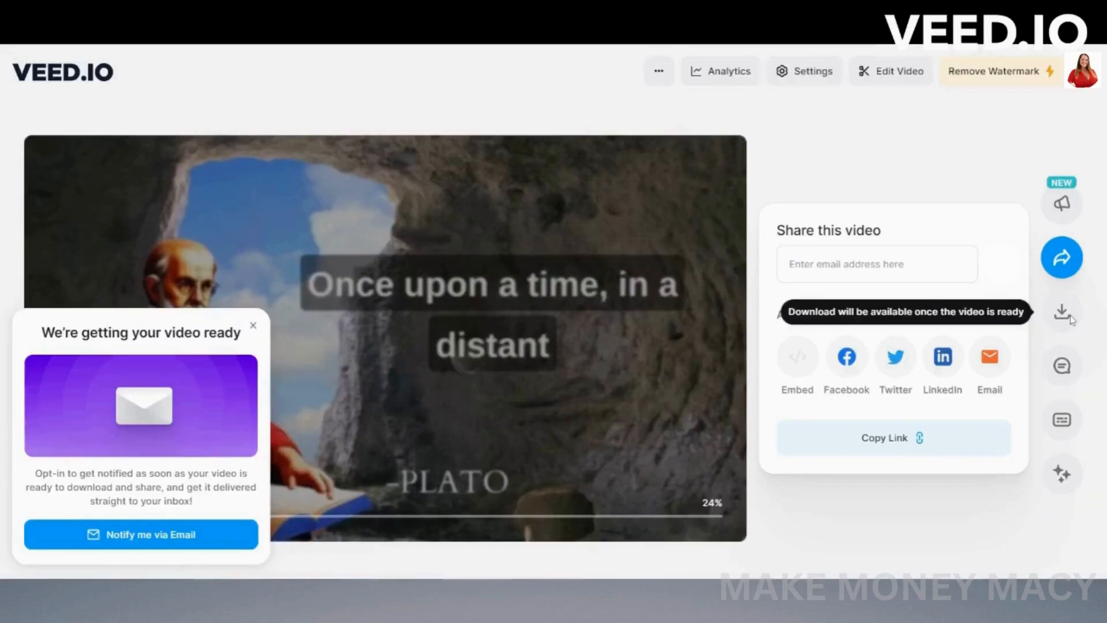
left_click(1060, 310)
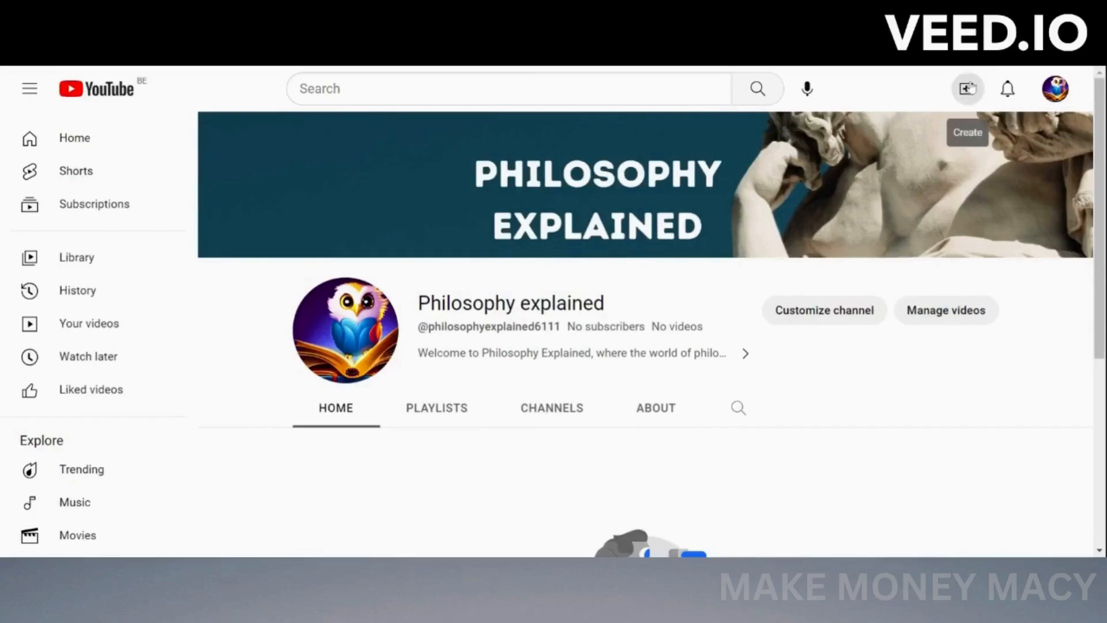
Step: Start uploading 27 final result plato.mp4 to YouTube and ask ChatGPT for a click-worthy 60-character title about the allegory of the cave naming Plato
left_click(971, 88)
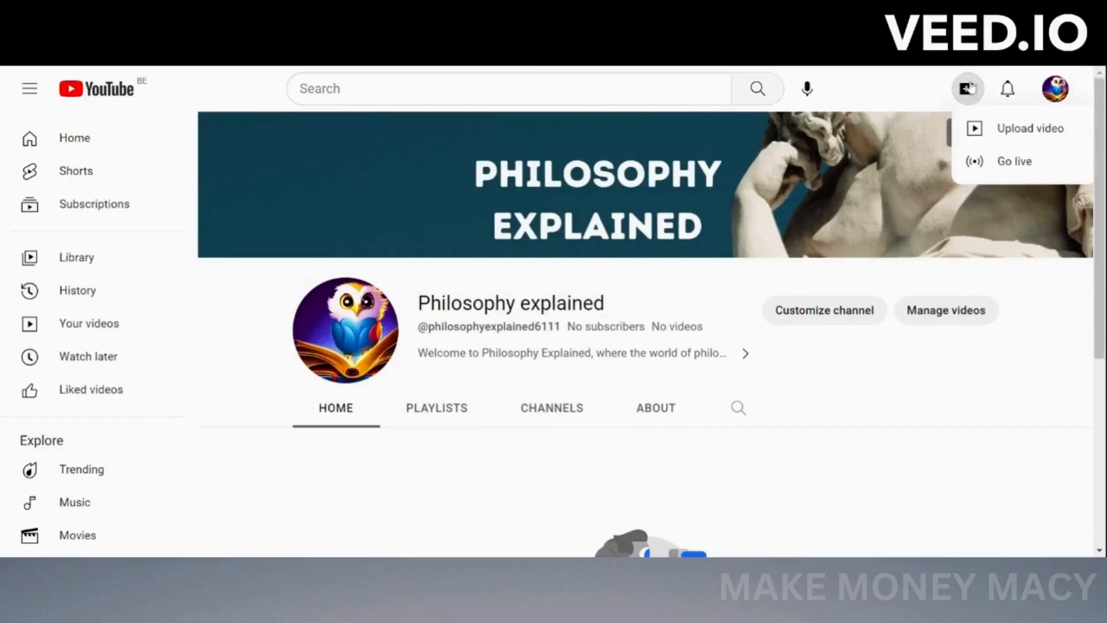
left_click(1023, 134)
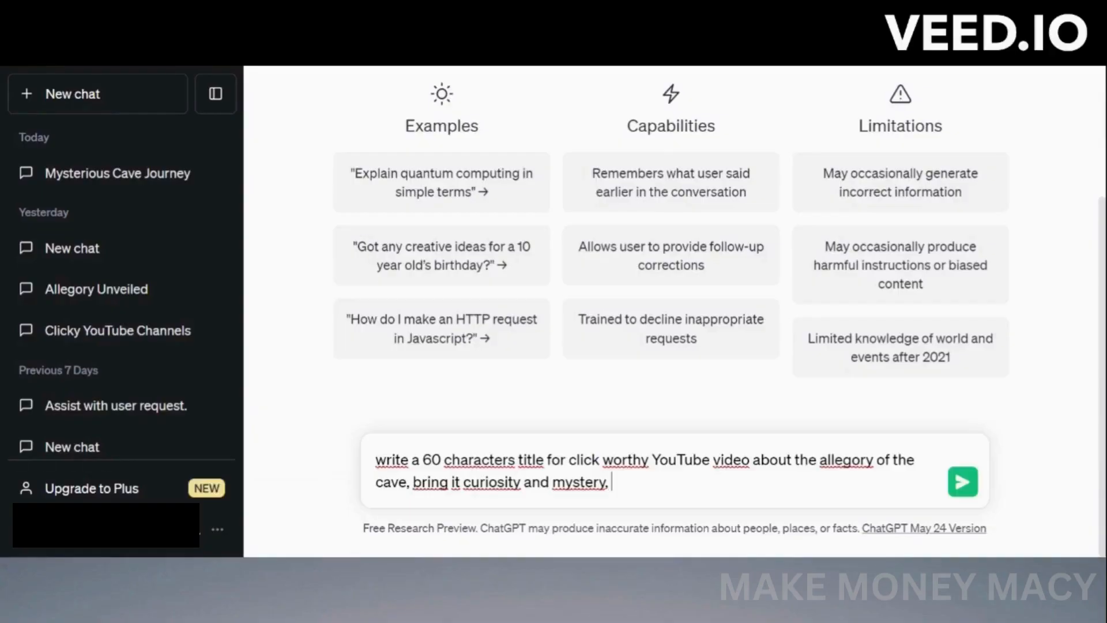
type("de the name Plato")
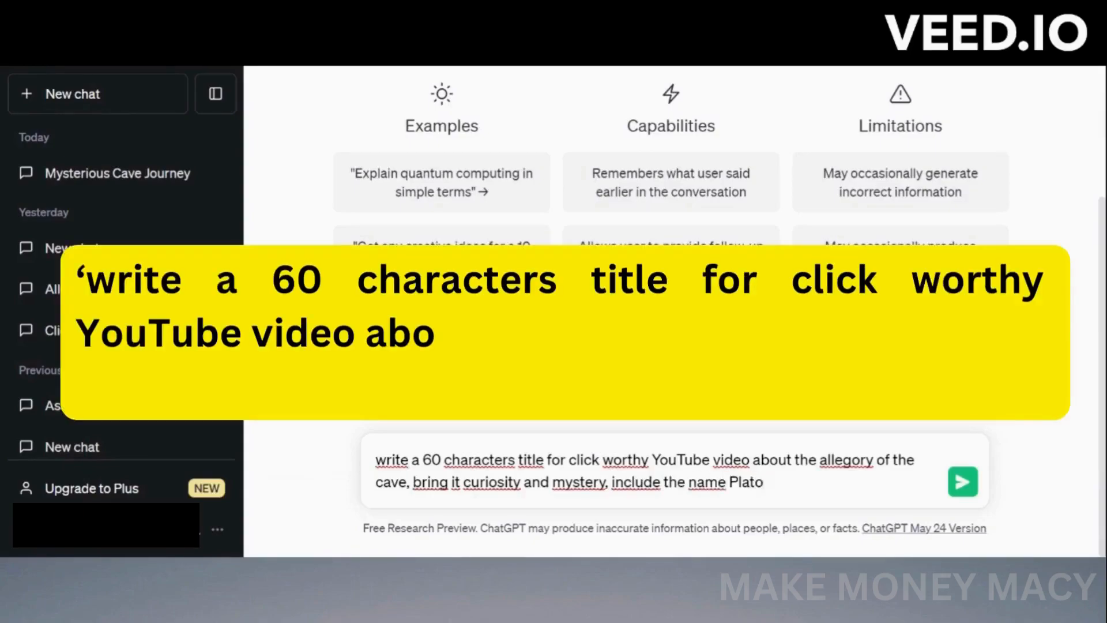
key("Return")
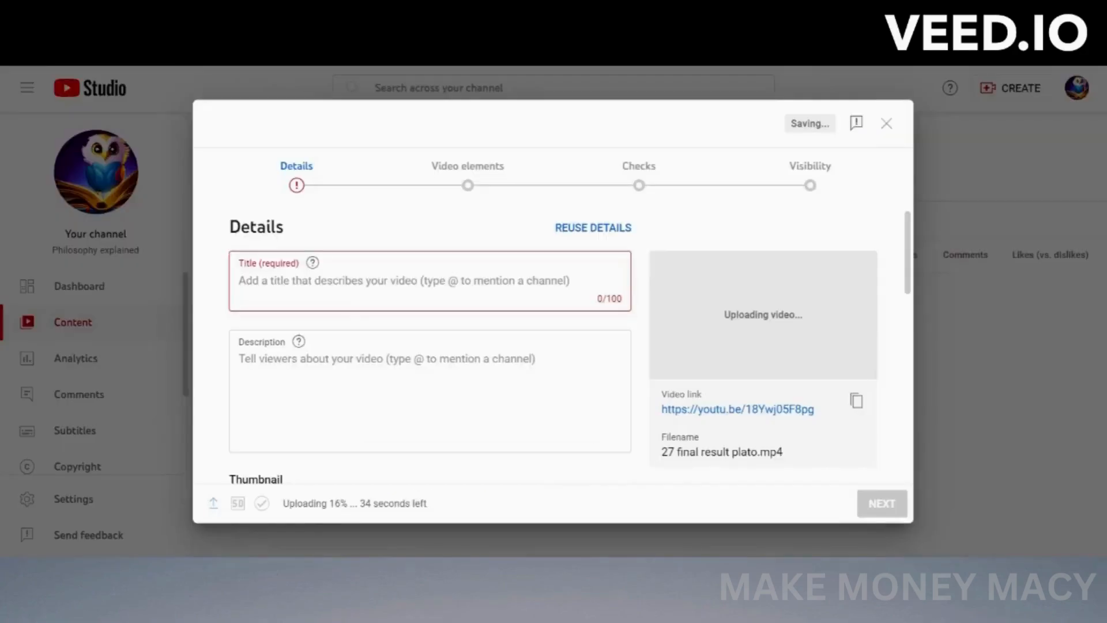
Step: Title the YouTube upload "Unveiling Plato's Enigmatic ALLEGORY (Secrets of the Cave Exposed)"
type("Unveiling Plato's Enigmatic Allegory: Secrets of the Cave Exposed")
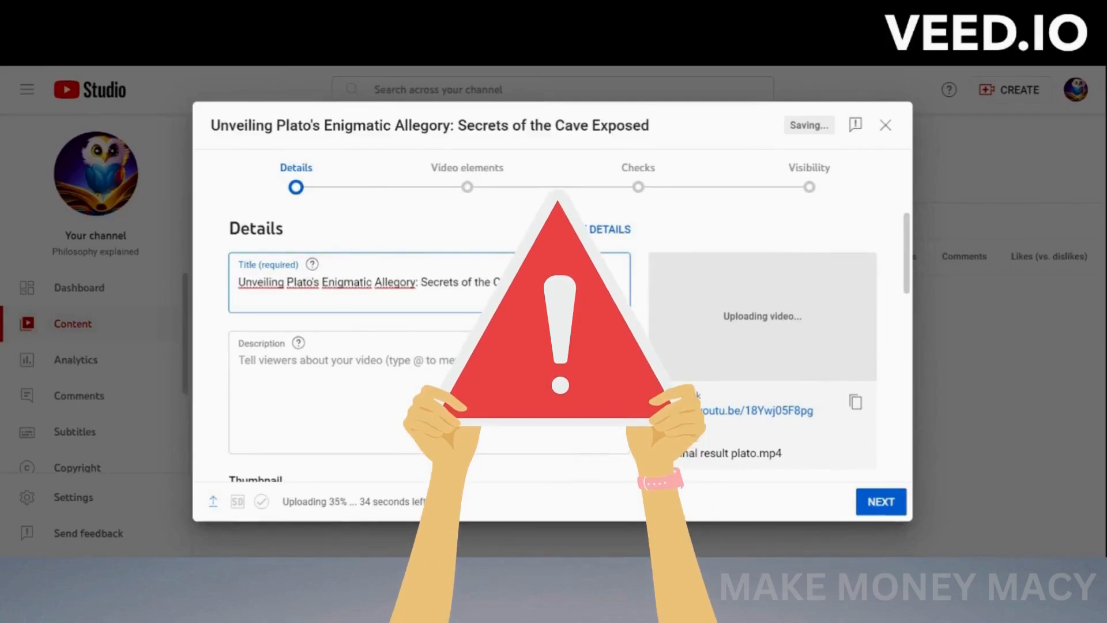
type("(")
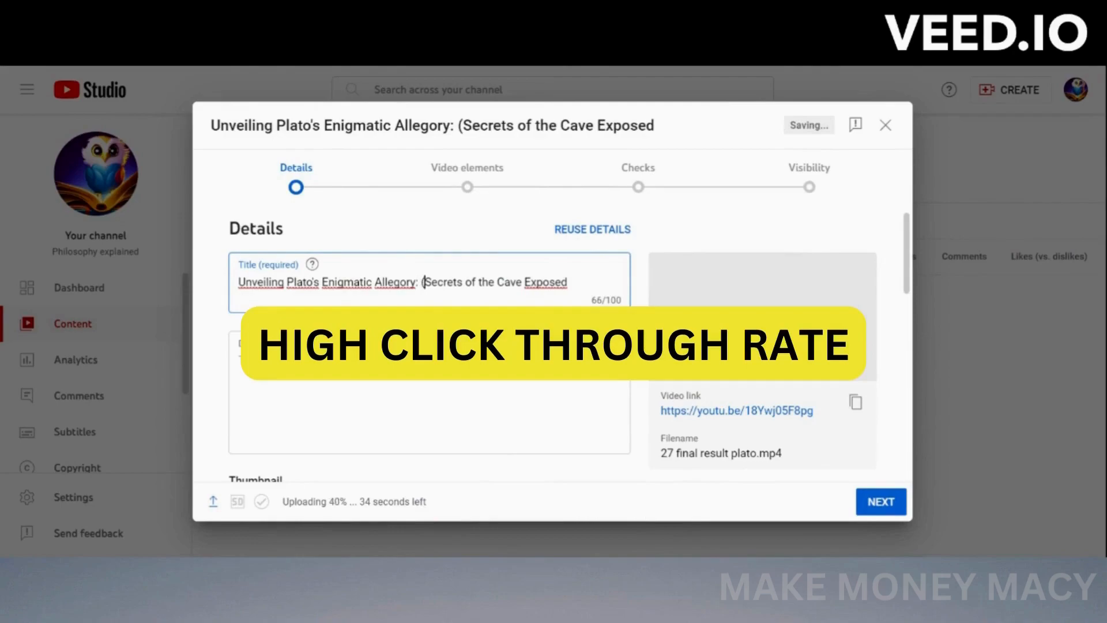
left_click(568, 282)
type(")")
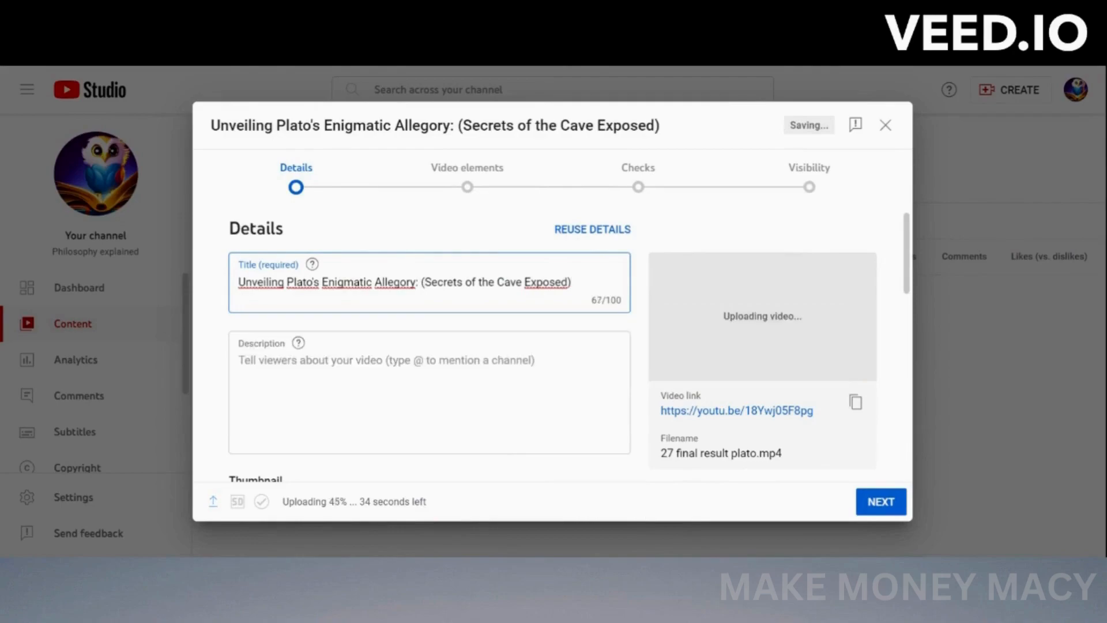
left_click(415, 282)
key("Delete")
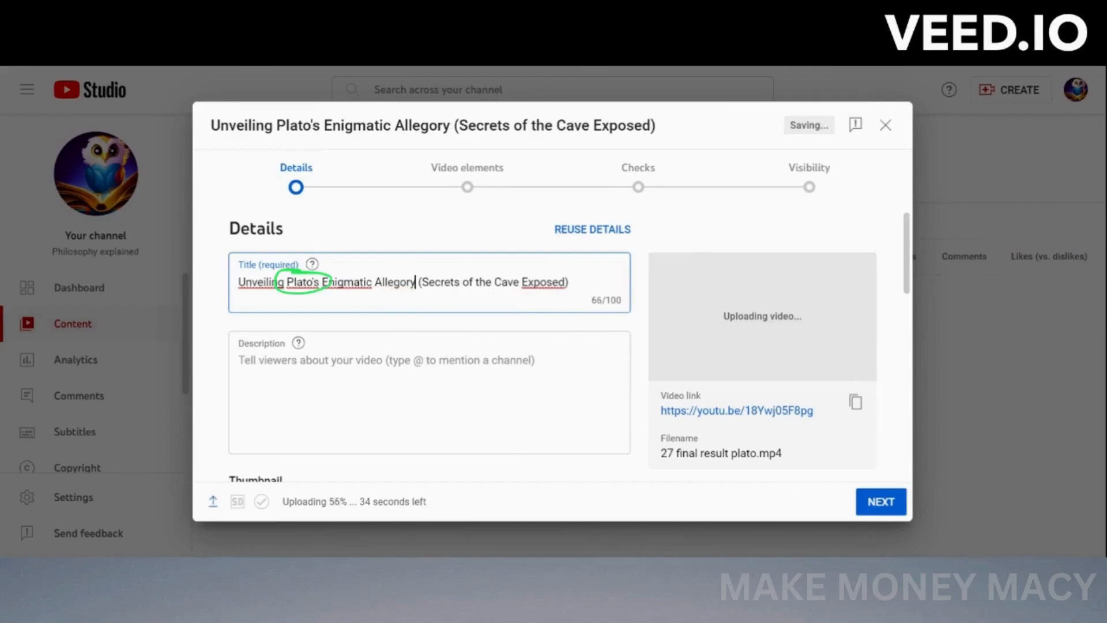
key("ctrl+BackSpace")
type("ALLEGORY")
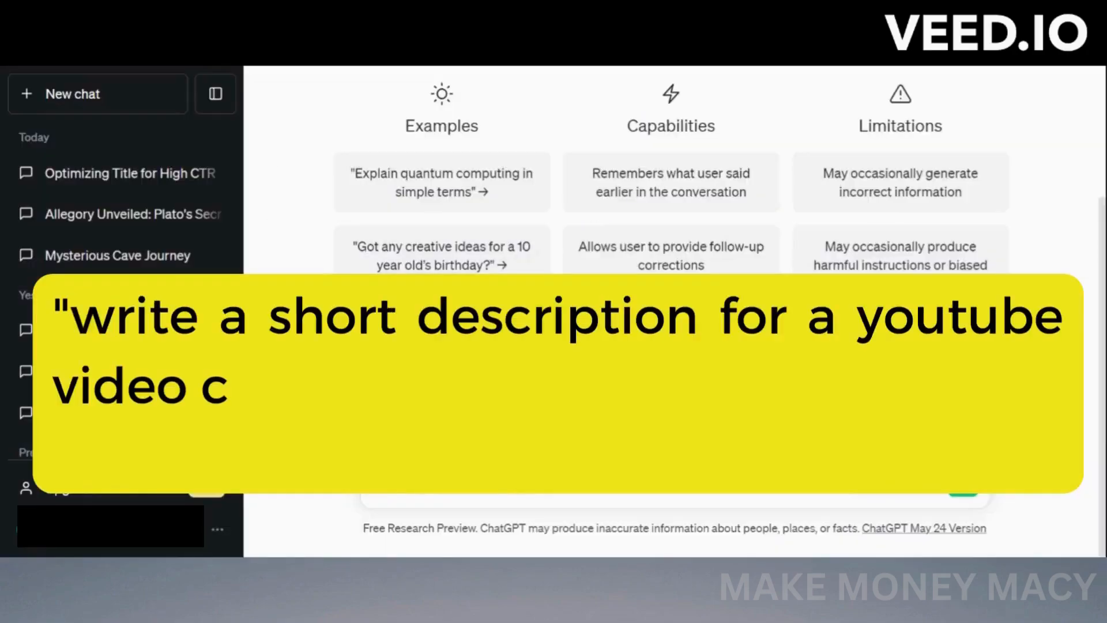
Step: Have ChatGPT write a short description for the YouTube video and paste it into the upload's description
left_click(969, 500)
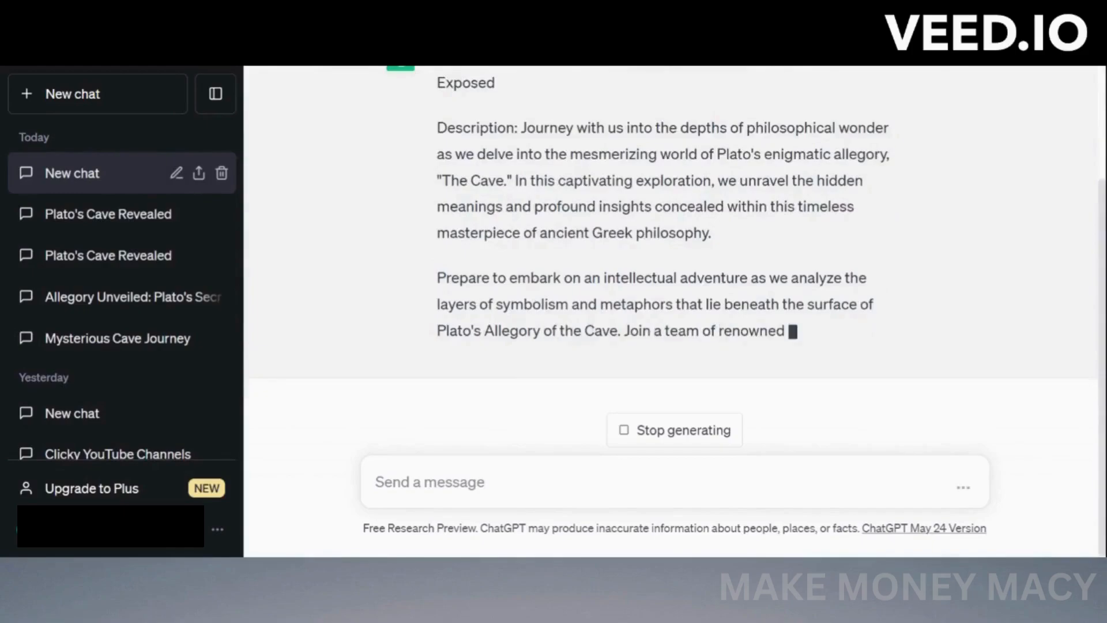
left_click_drag(436, 144, 906, 416)
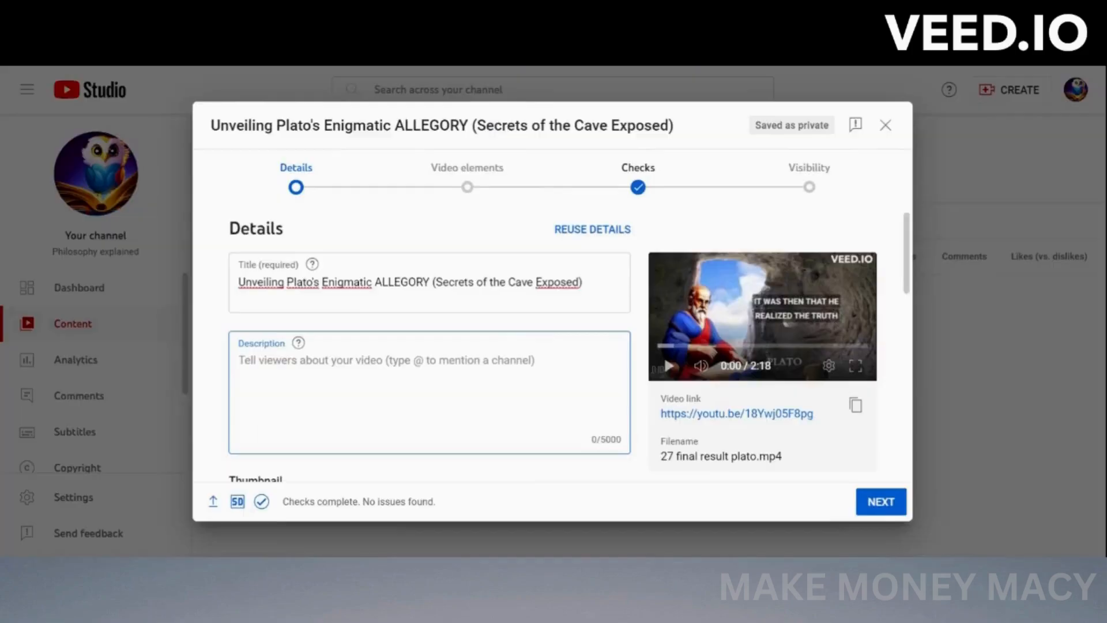
key("ctrl+v")
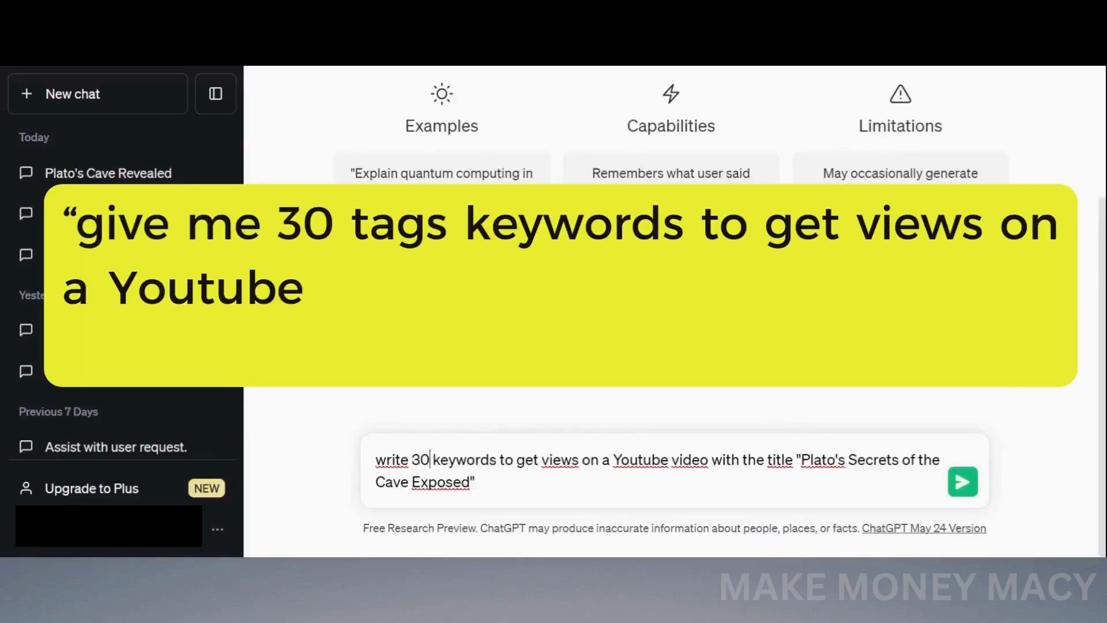
Step: Ask ChatGPT for 30 keywords for "Plato's Secrets of the Cave Exposed" and add them as the video's tags
left_click(968, 490)
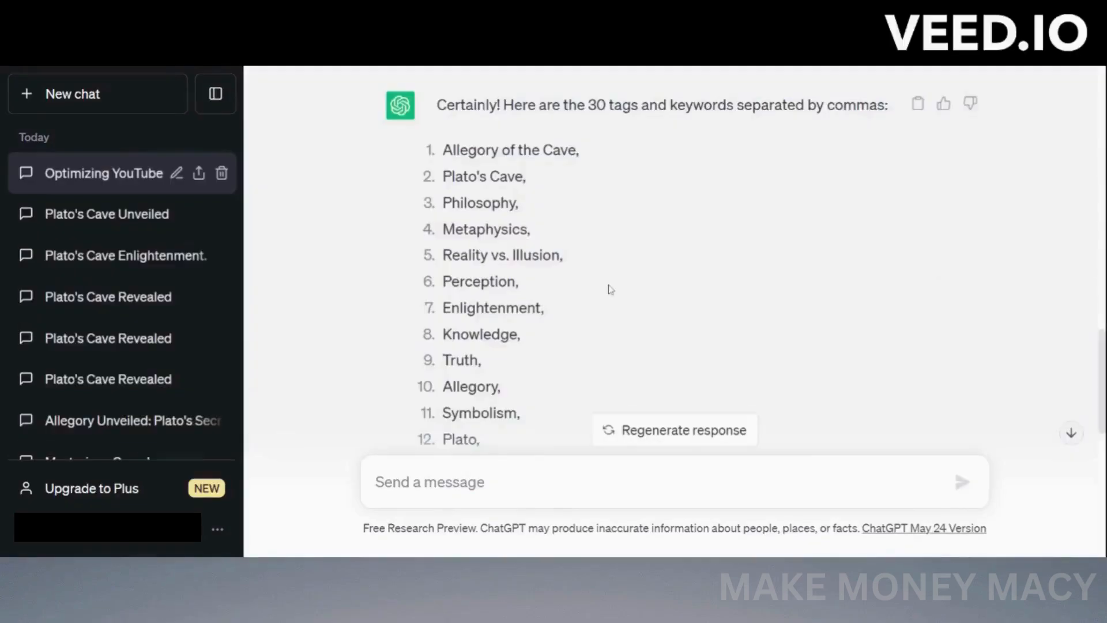
left_click_drag(460, 150, 539, 349)
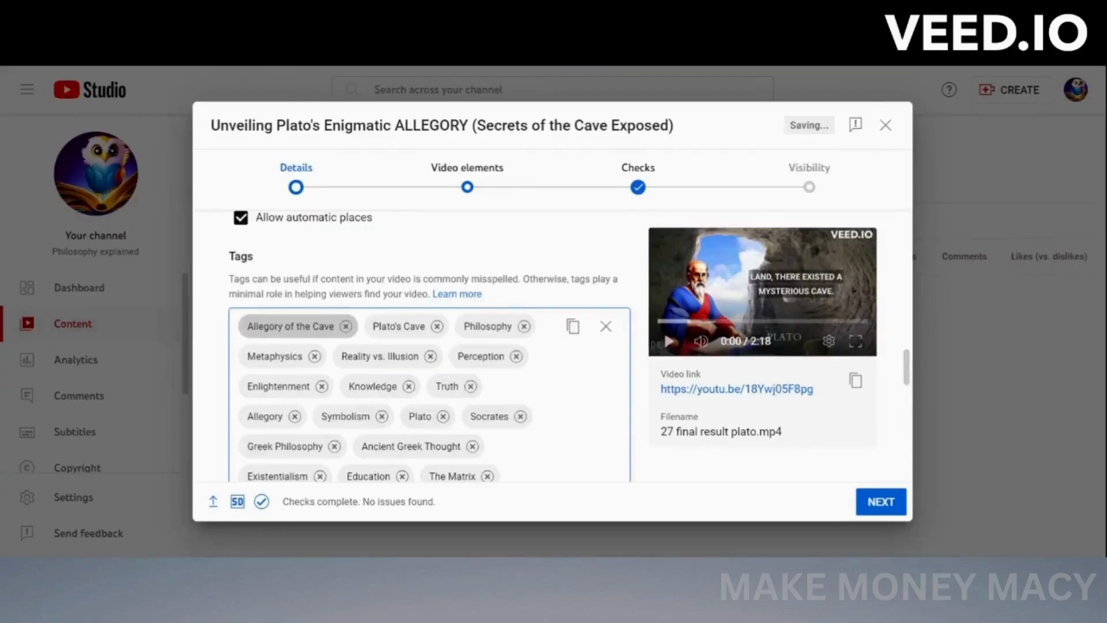
scroll(605, 351, "down", 3)
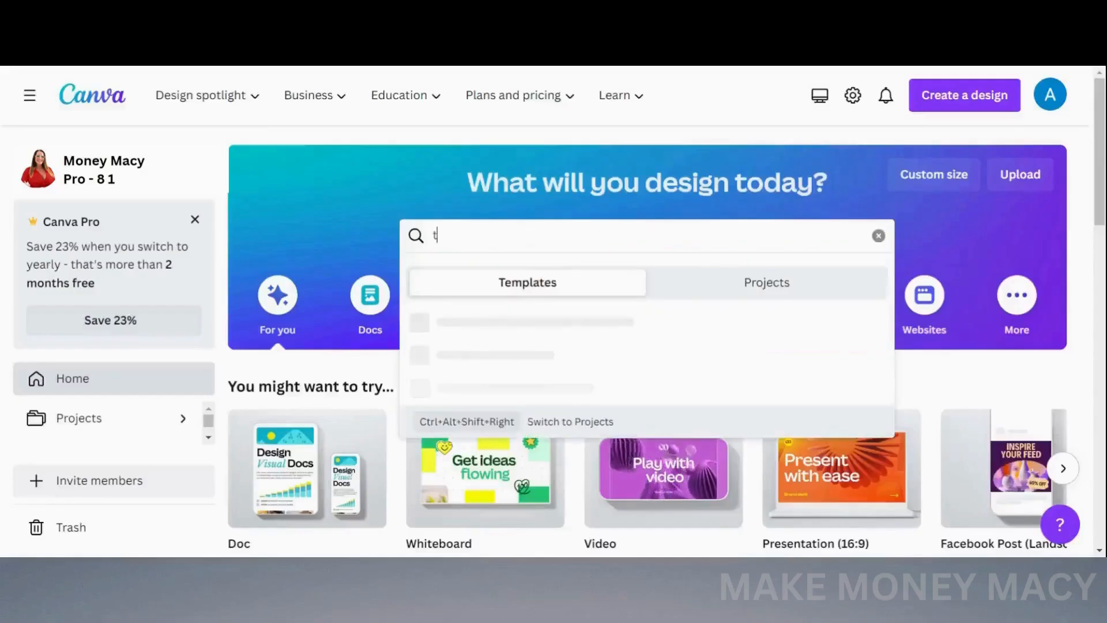
Step: Switch to Canva, search for thumbnail, and create a blank YouTube Thumbnail design
type("humbnail")
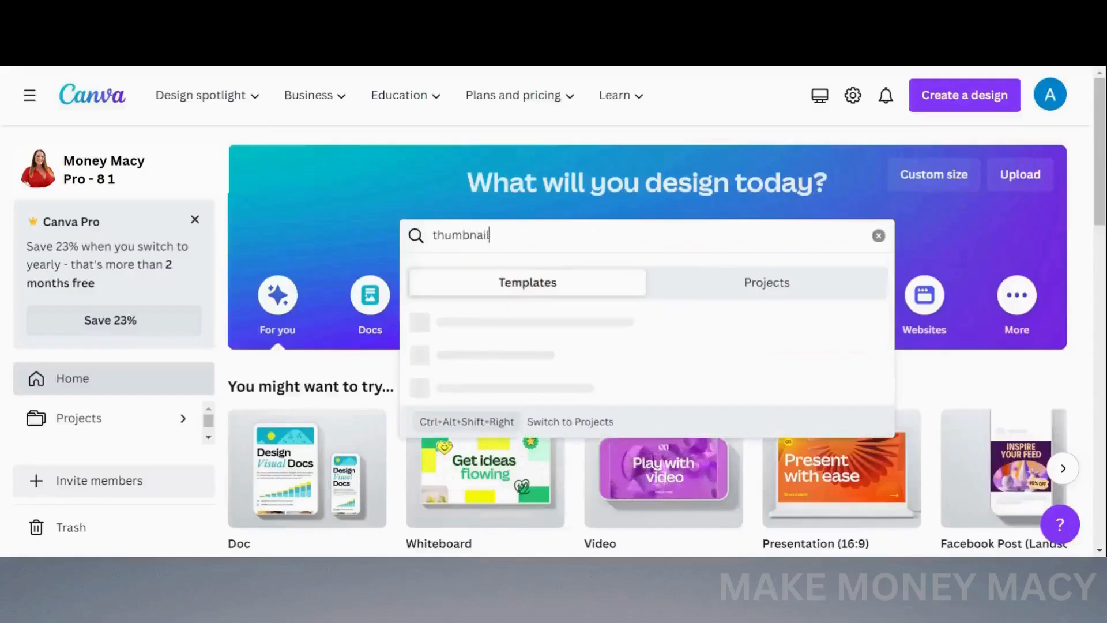
left_click(520, 423)
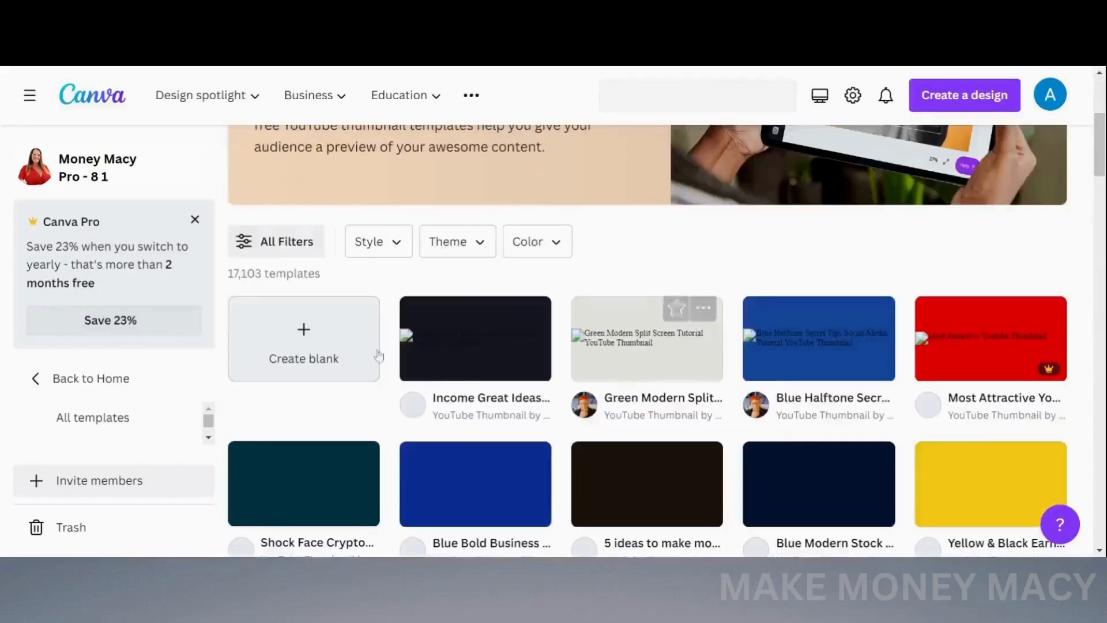
left_click(339, 361)
Step: Add the uploaded Plato picture to the thumbnail and remove its background
left_click(33, 326)
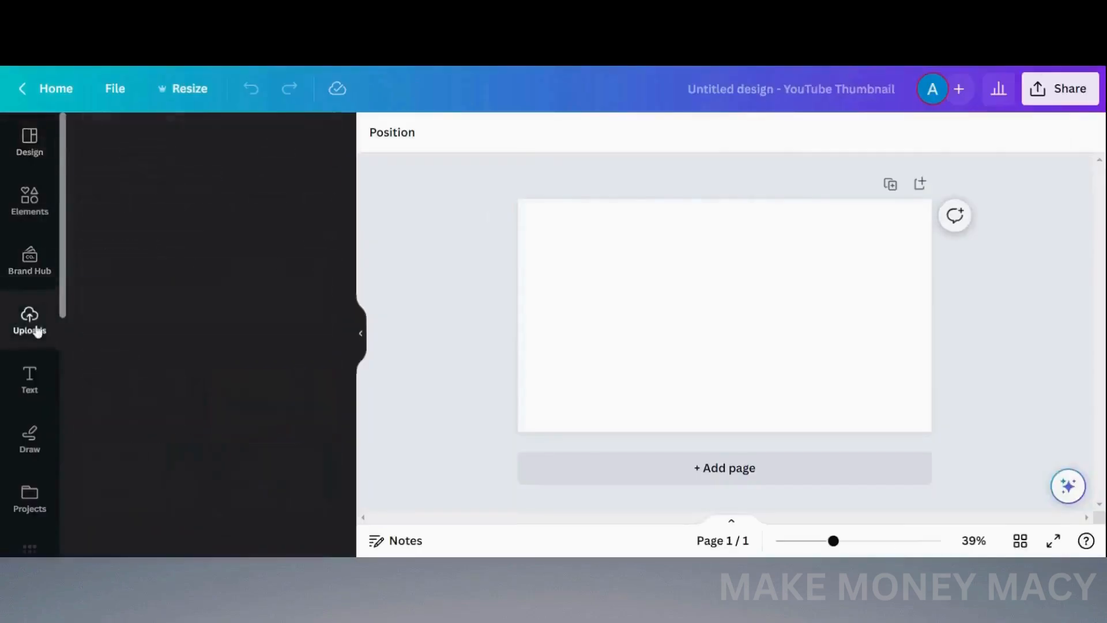
left_click(135, 341)
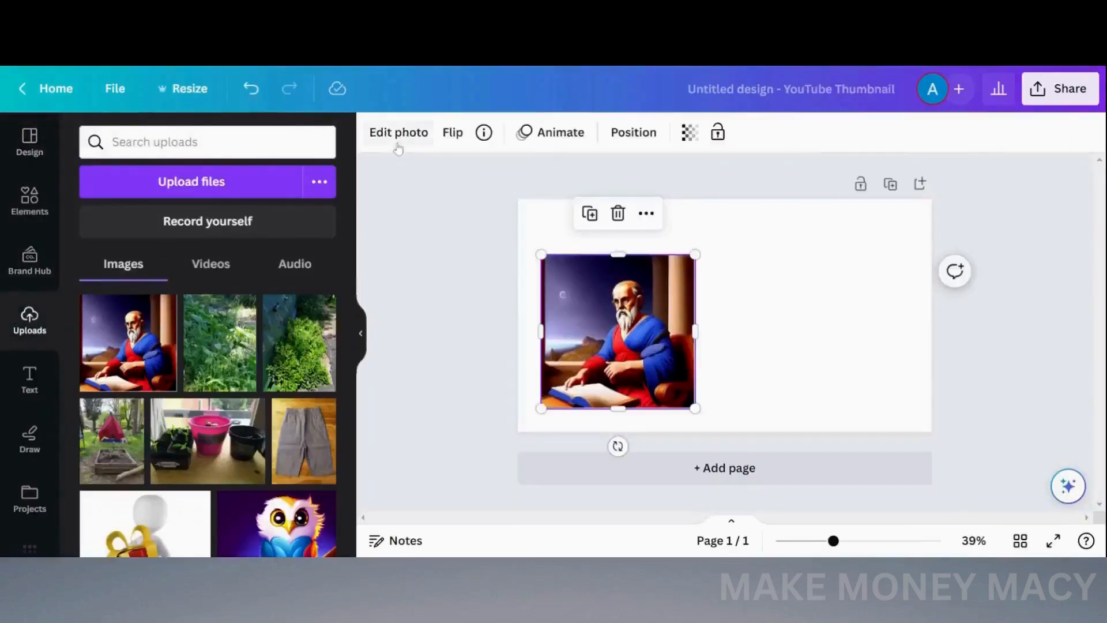
left_click(399, 135)
left_click(123, 279)
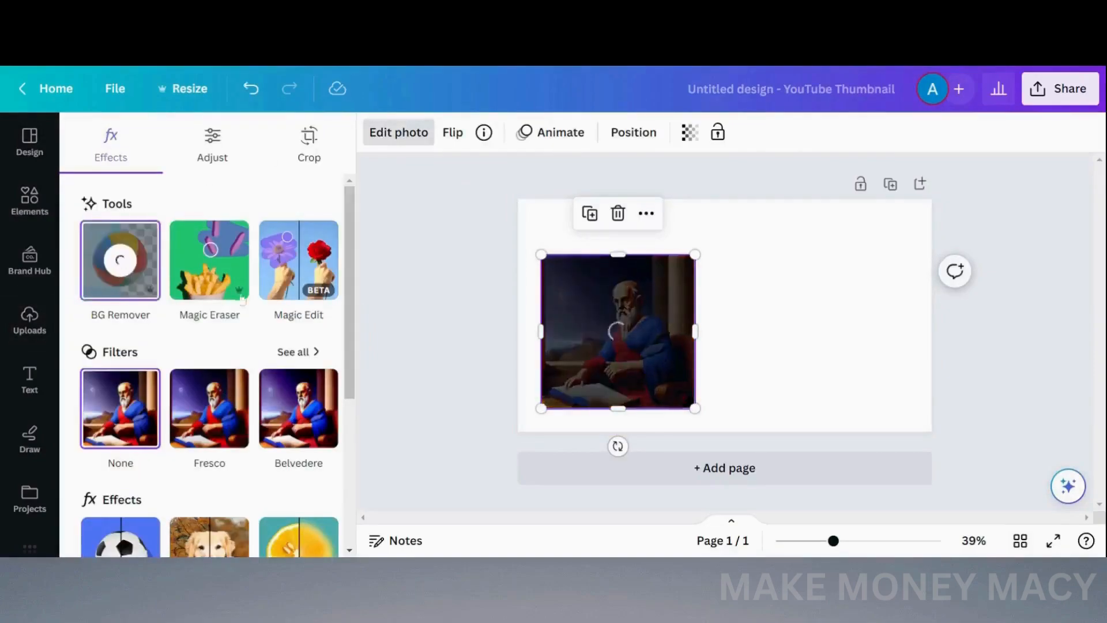
Step: Flip the Plato cutout horizontally and enlarge it in the lower-left corner of the thumbnail
left_click(453, 133)
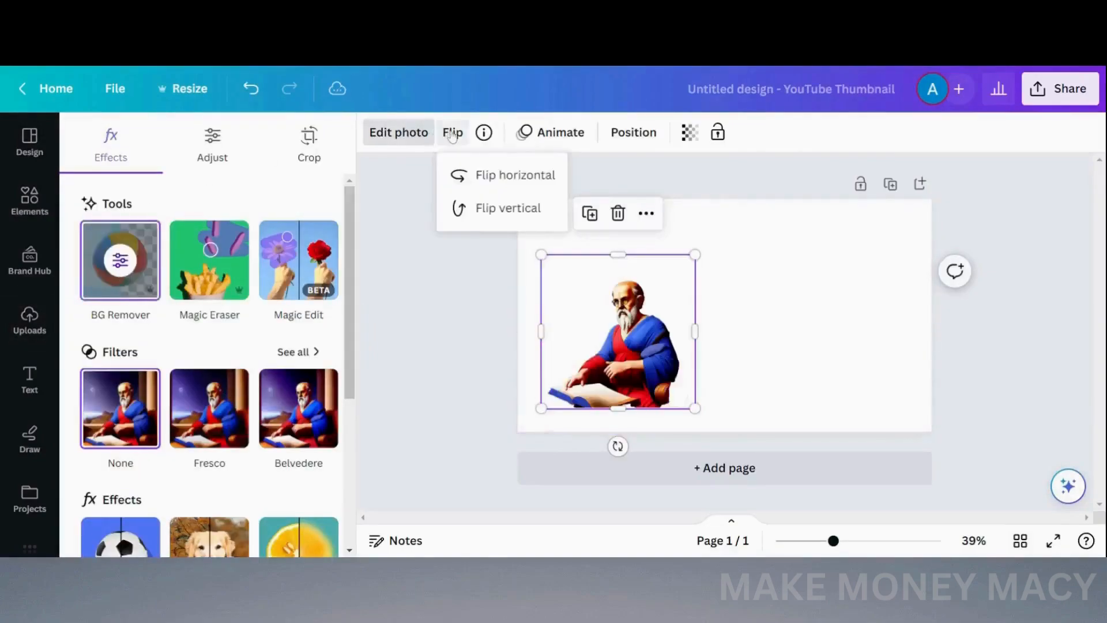
left_click(493, 176)
left_click_drag(614, 342, 591, 365)
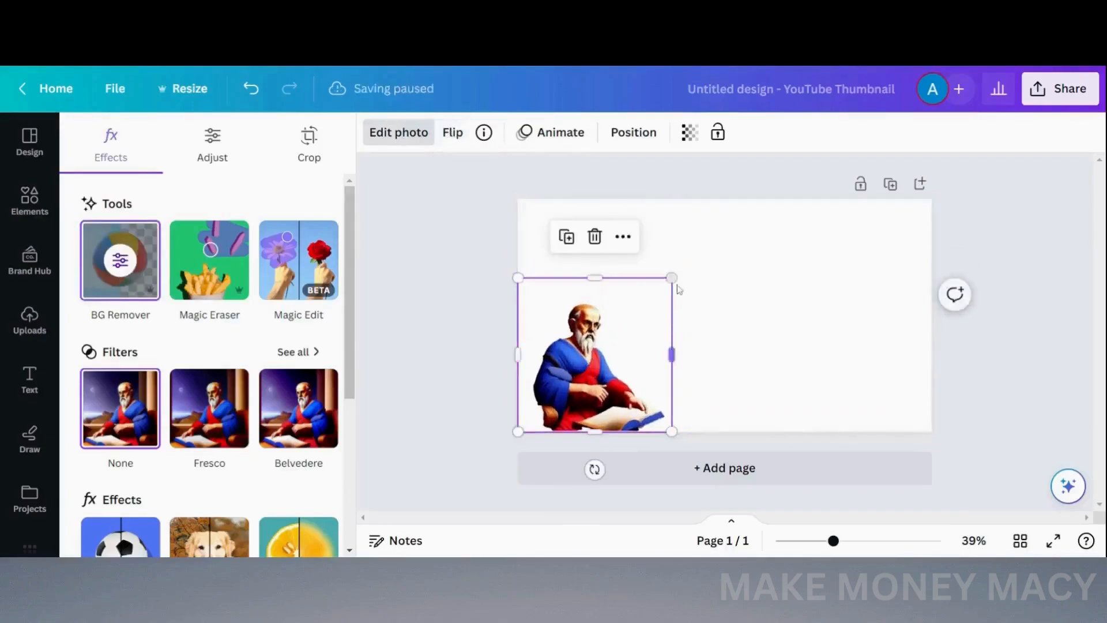
left_click_drag(673, 279, 736, 232)
Step: Add the text "-PLATO" in the upper right of the thumbnail and set its font to Sunborn
left_click(30, 380)
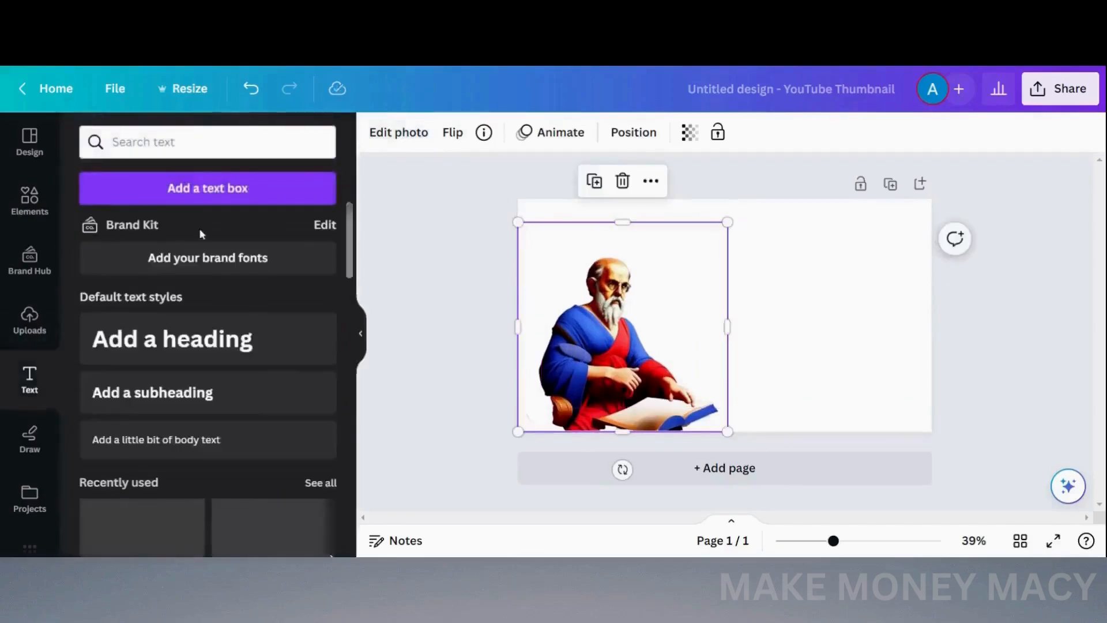
left_click(237, 202)
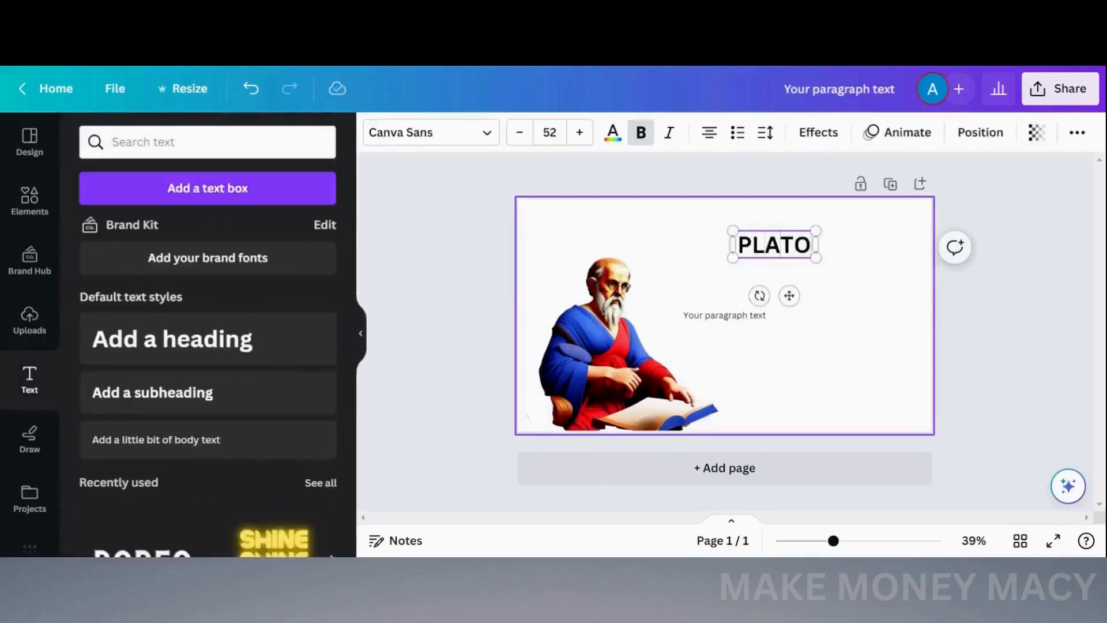
key("shift+Left")
key("shift+Left")
key("shift+Left")
key("shift+Left")
key("shift+Left")
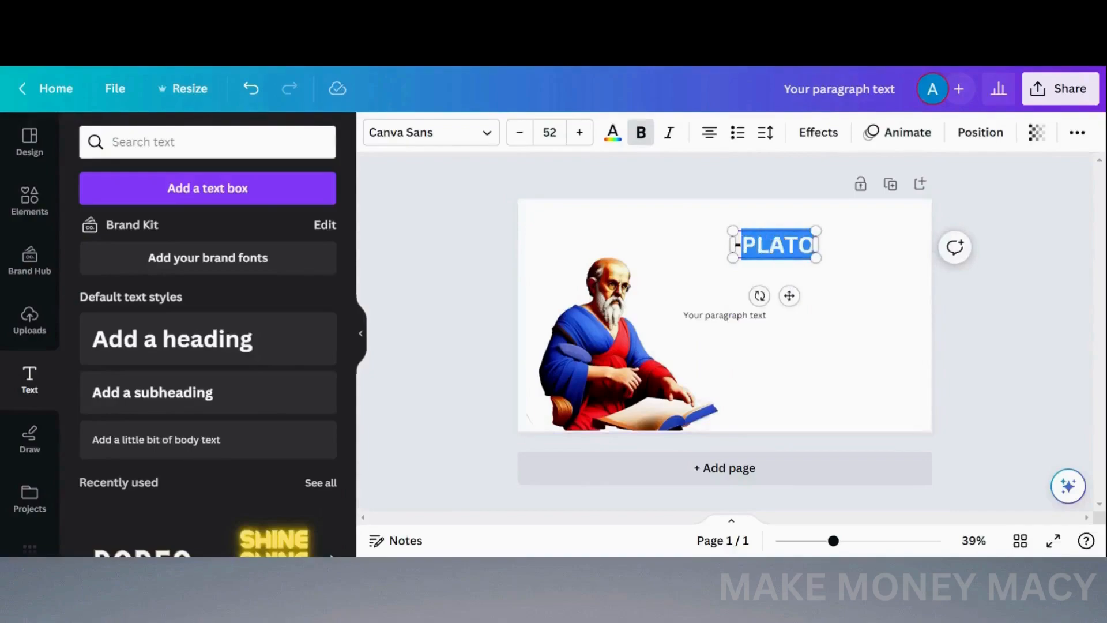
left_click(431, 132)
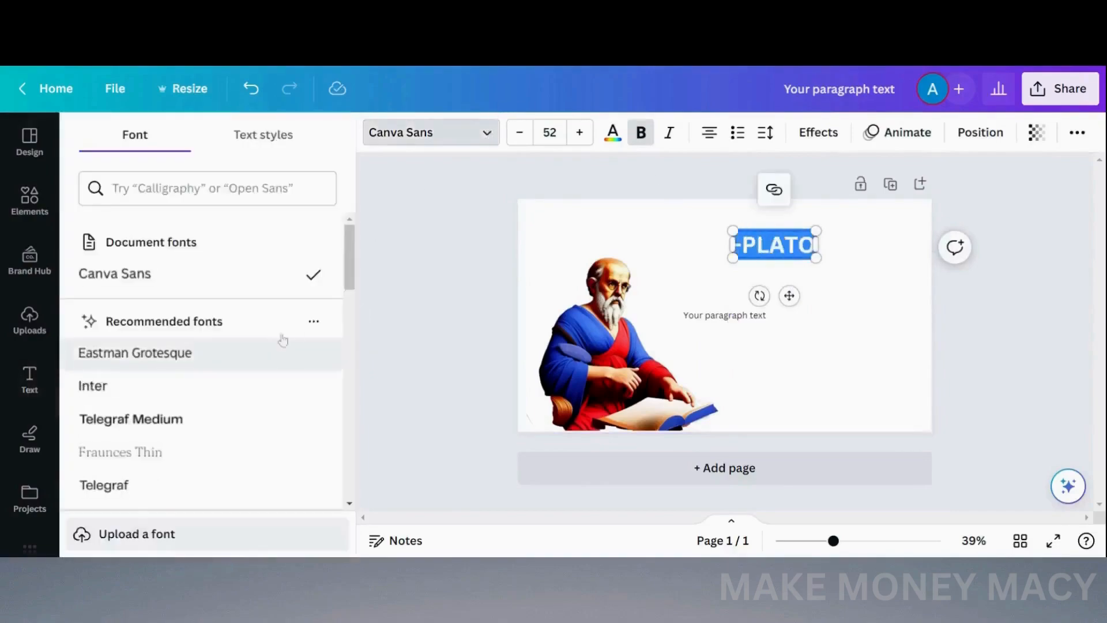
left_click_drag(350, 253, 359, 307)
Step: Color the "-PLATO" text red
left_click(612, 132)
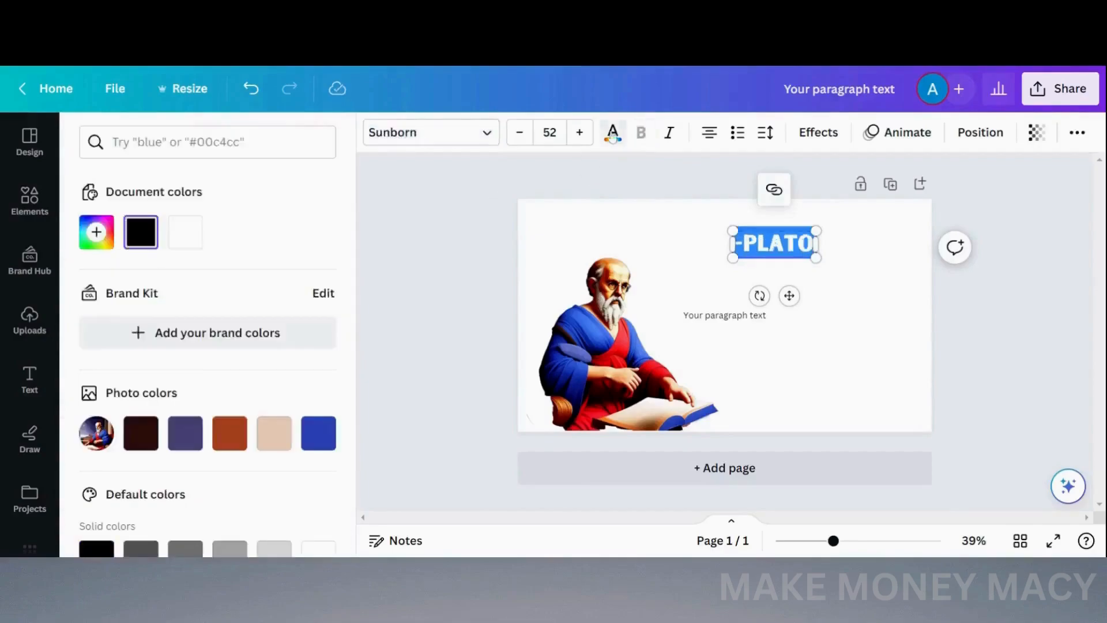
scroll(348, 296, "down", 2)
scroll(348, 295, "down", 1)
left_click(97, 480)
left_click(575, 227)
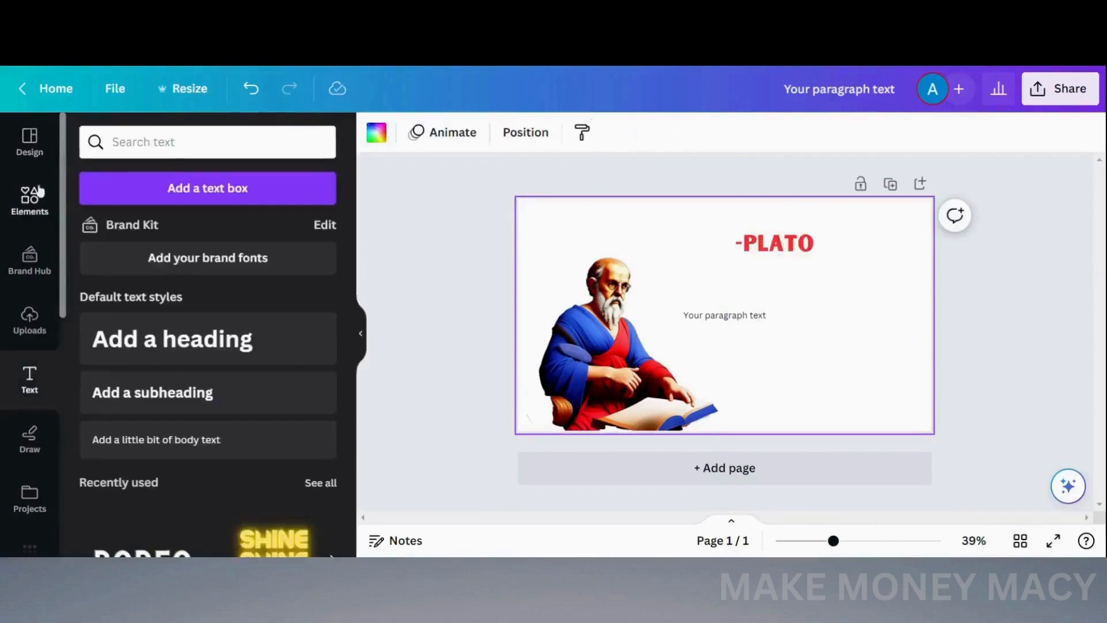
Step: Fill the thumbnail's background with solid yellow from the default colors
left_click(376, 132)
scroll(352, 299, "down", 5)
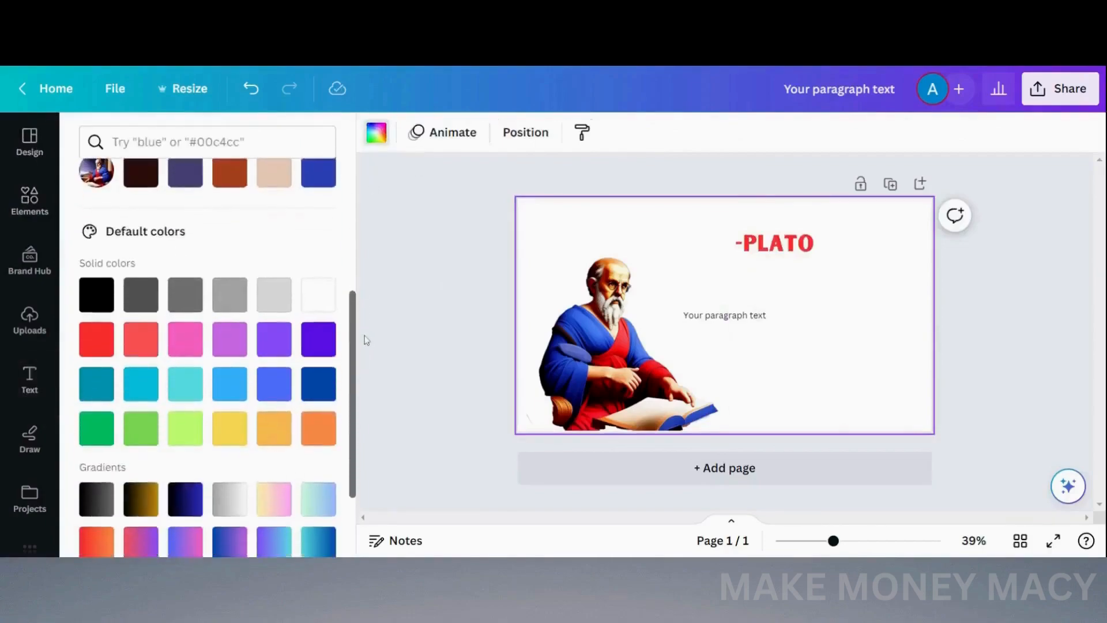
left_click(239, 427)
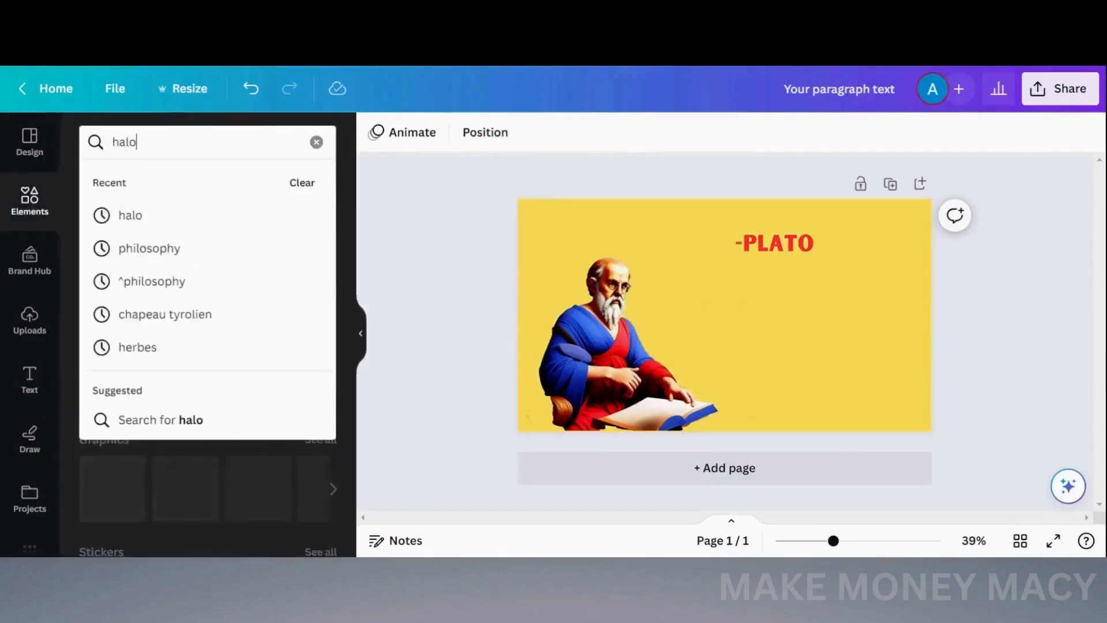
Step: Search the graphics for "halo" and add the round golden glow behind the Plato cutout
key("Return")
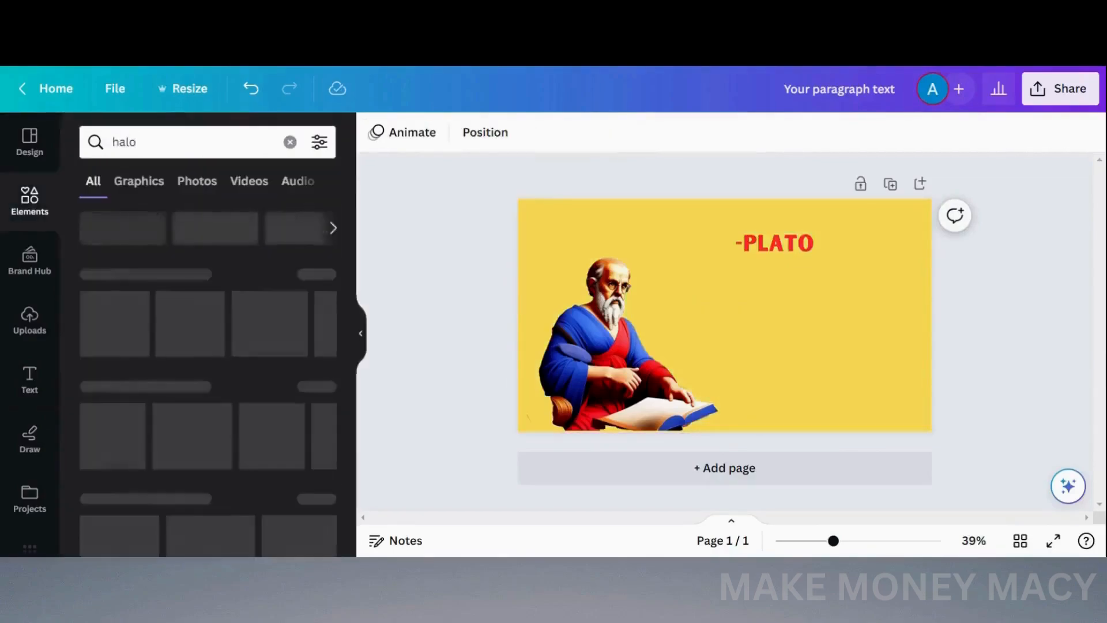
left_click(138, 181)
left_click(205, 259)
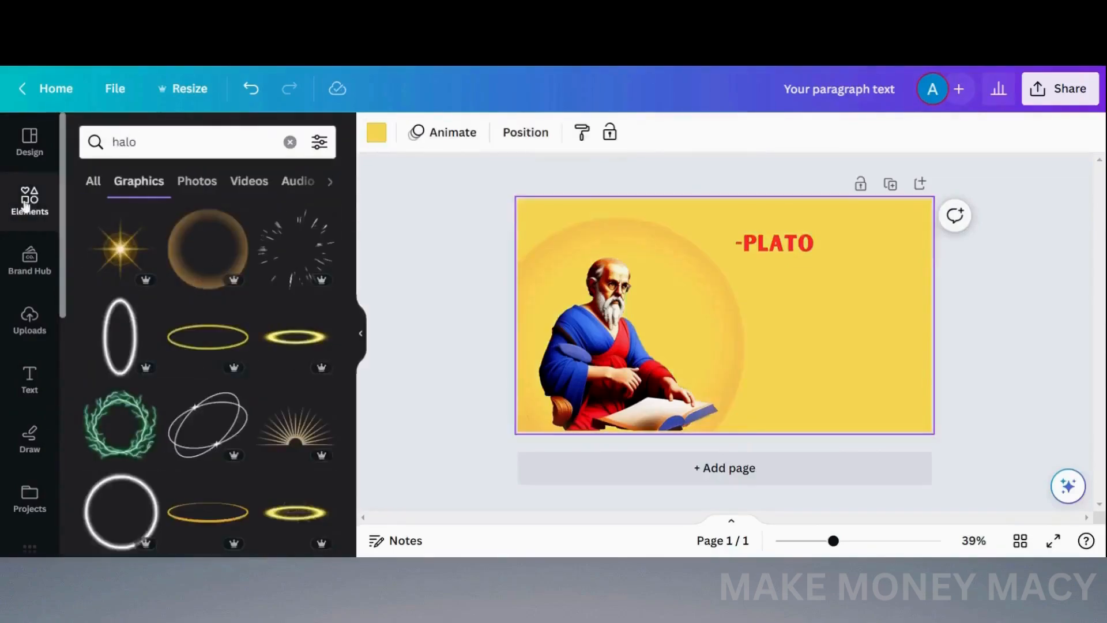
Step: Add a heading to the thumbnail reading "Unveiling Plato's Enigmatic Allegory: Secrets of the Cave Exposed" below the "-PLATO" text
left_click(39, 383)
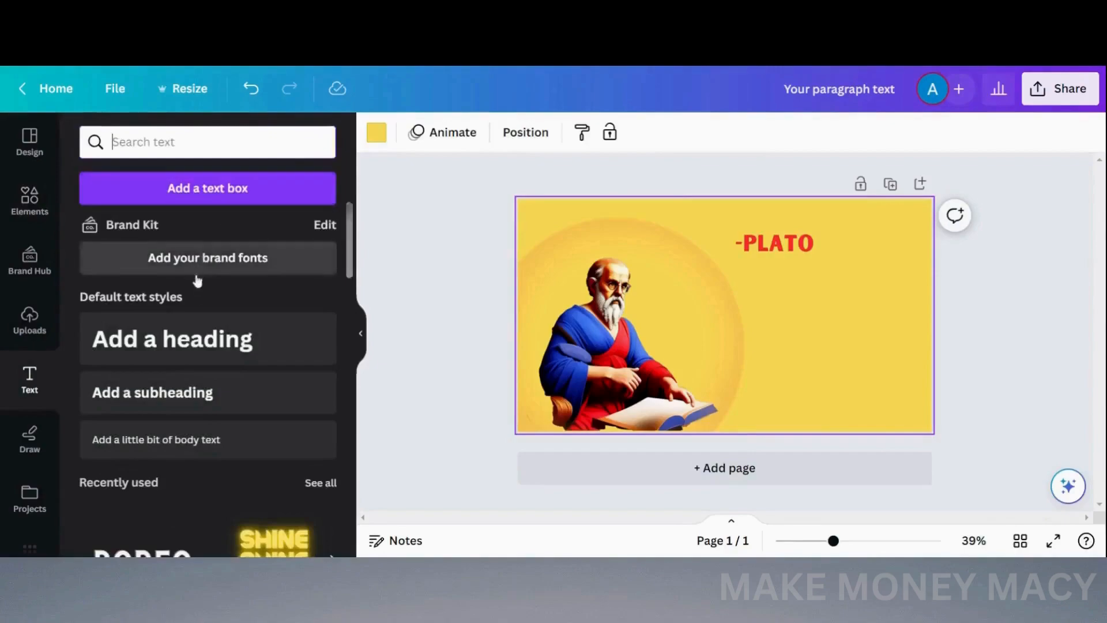
left_click(239, 339)
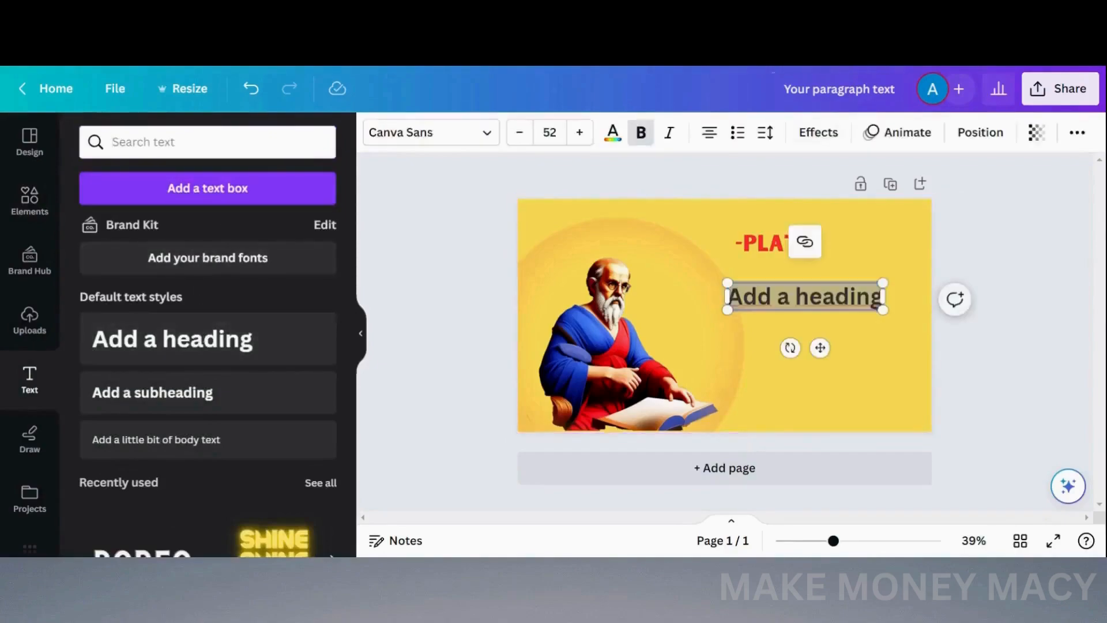
type("Unveiling Plato's Enigmatic Allegory: Secrets of the Cave Exposed")
Step: Color the heading's words "Secrets of the Cave Exposed" with the blue from the Plato photo colors
left_click_drag(842, 374, 690, 343)
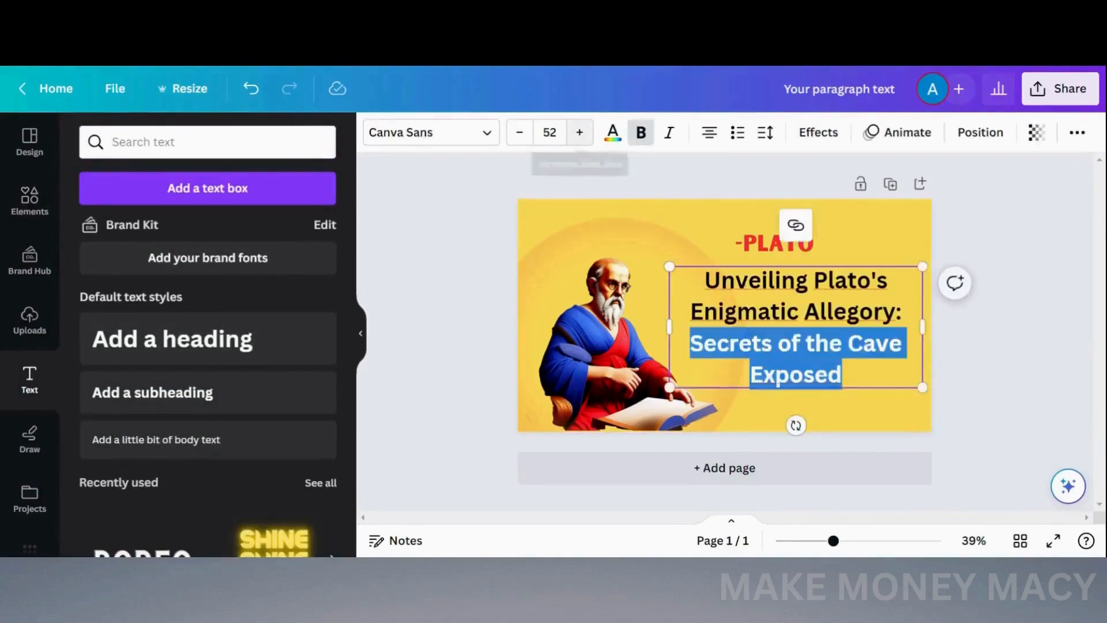
left_click(616, 134)
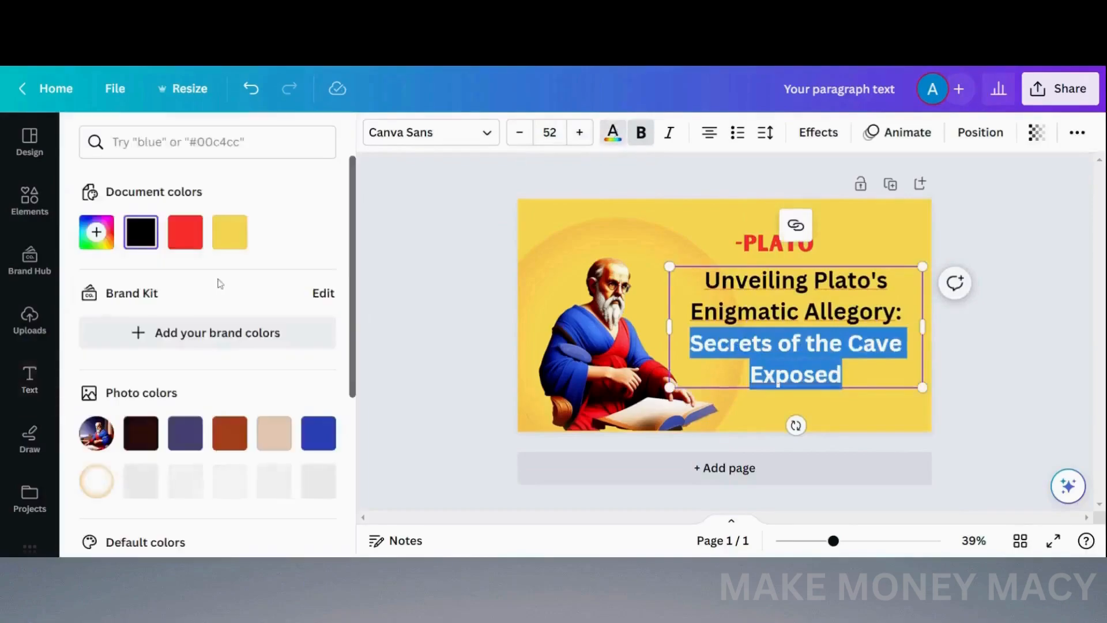
left_click(318, 434)
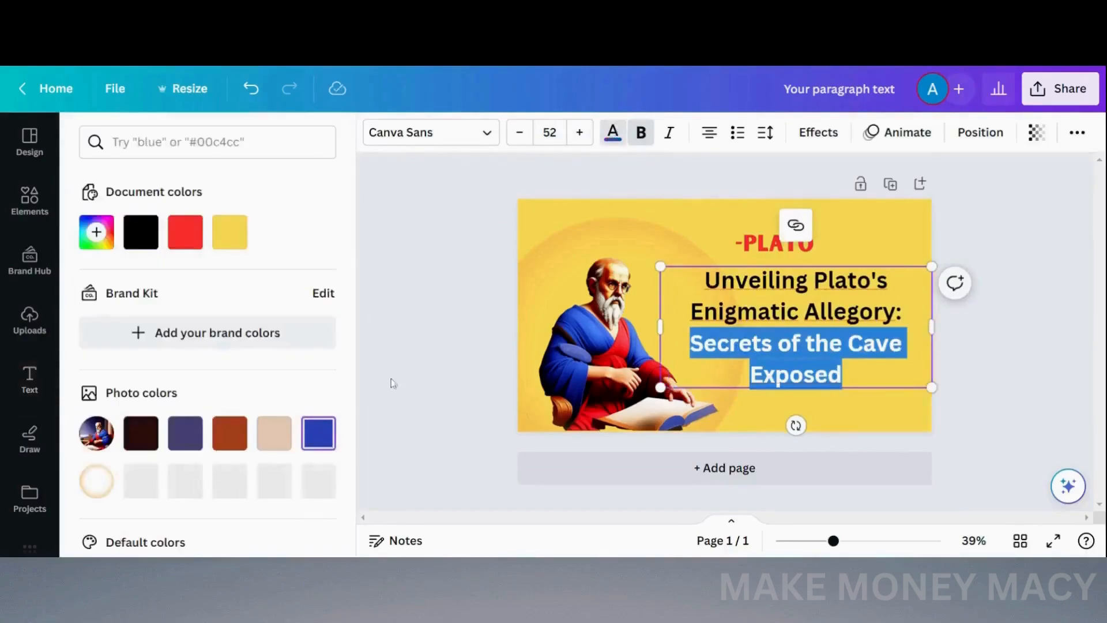
left_click(569, 214)
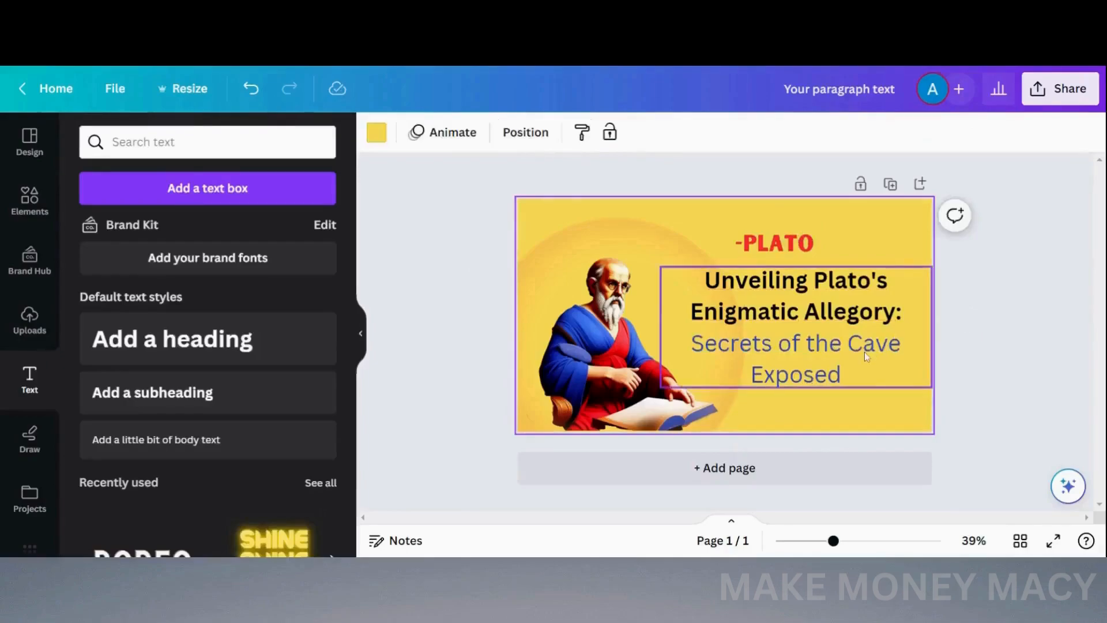
Step: Download the finished thumbnail as a PNG at 1280 × 720 px
left_click(1071, 89)
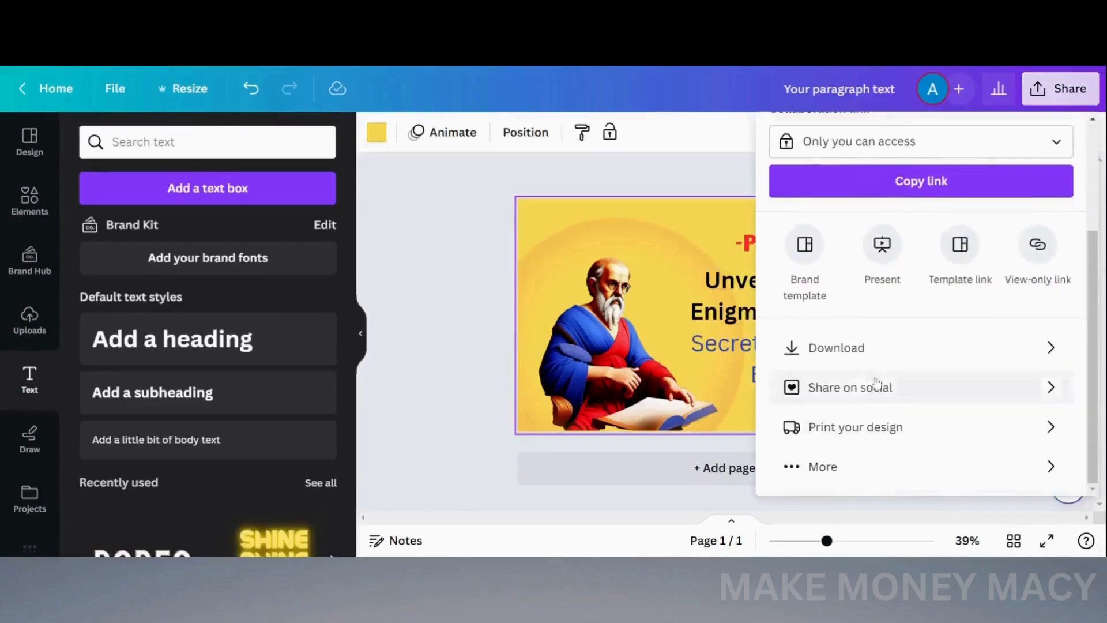
left_click(858, 348)
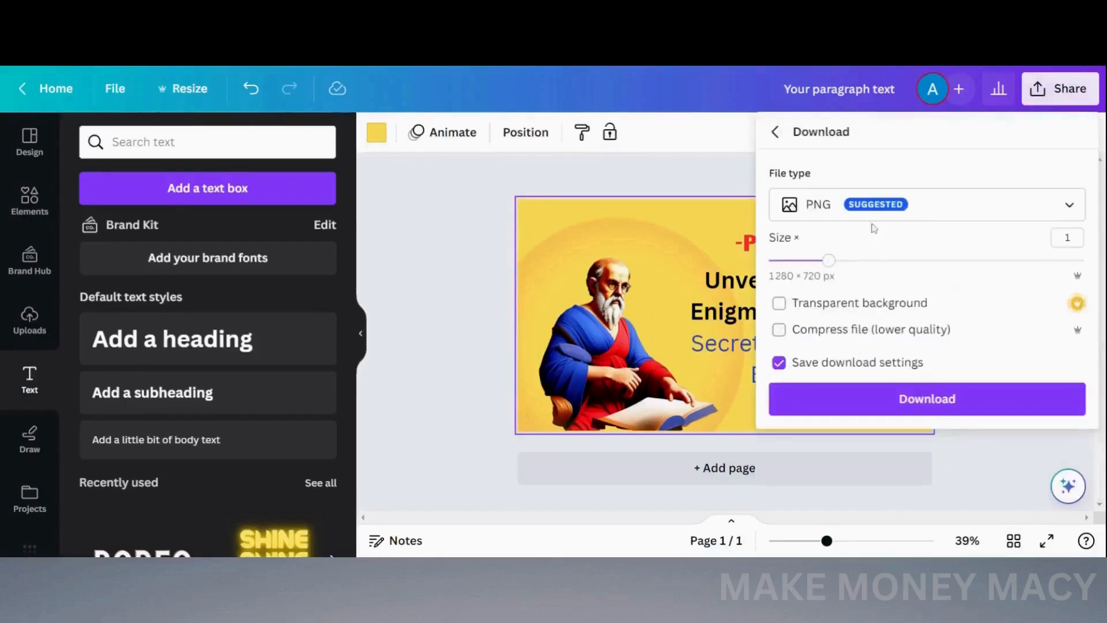
left_click(963, 397)
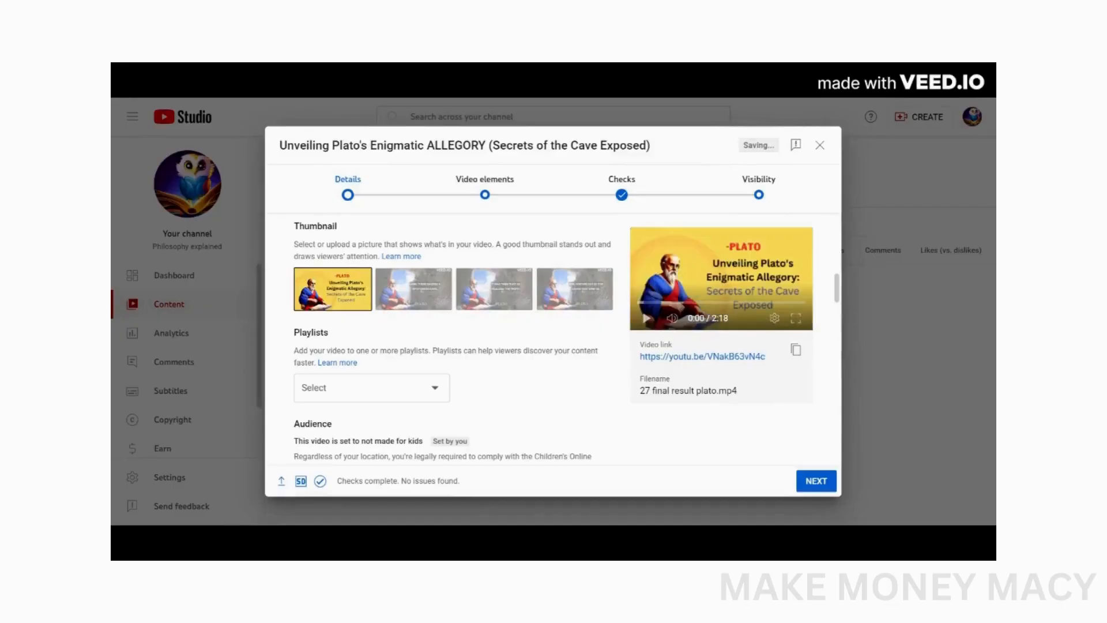
Step: Advance the YouTube upload through the video elements and checks to the visibility stage, without adding an end screen or cards
left_click(814, 482)
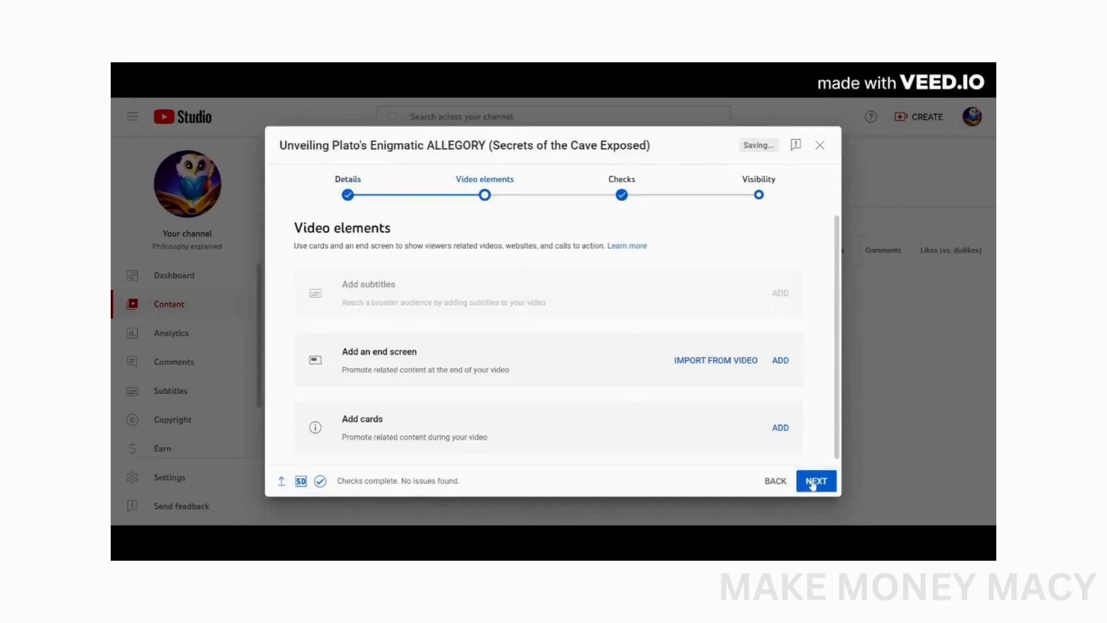
left_click(815, 481)
left_click(819, 488)
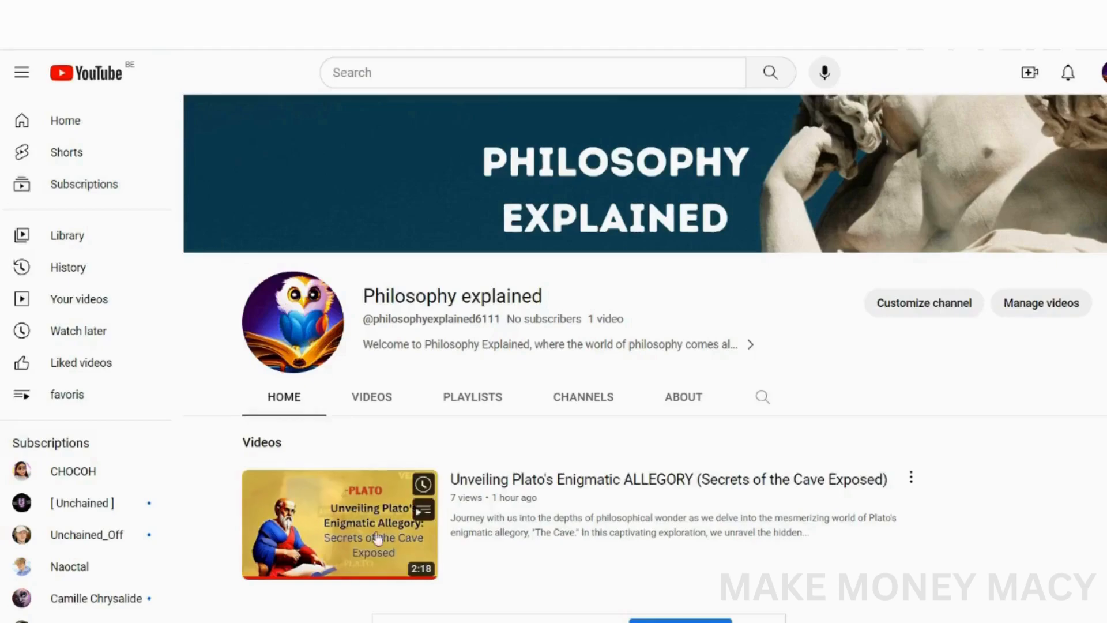
Step: Open the published "Unveiling Plato's Enigmatic ALLEGORY (Secrets of the Cave Exposed)" video from the Philosophy explained channel page
left_click(377, 537)
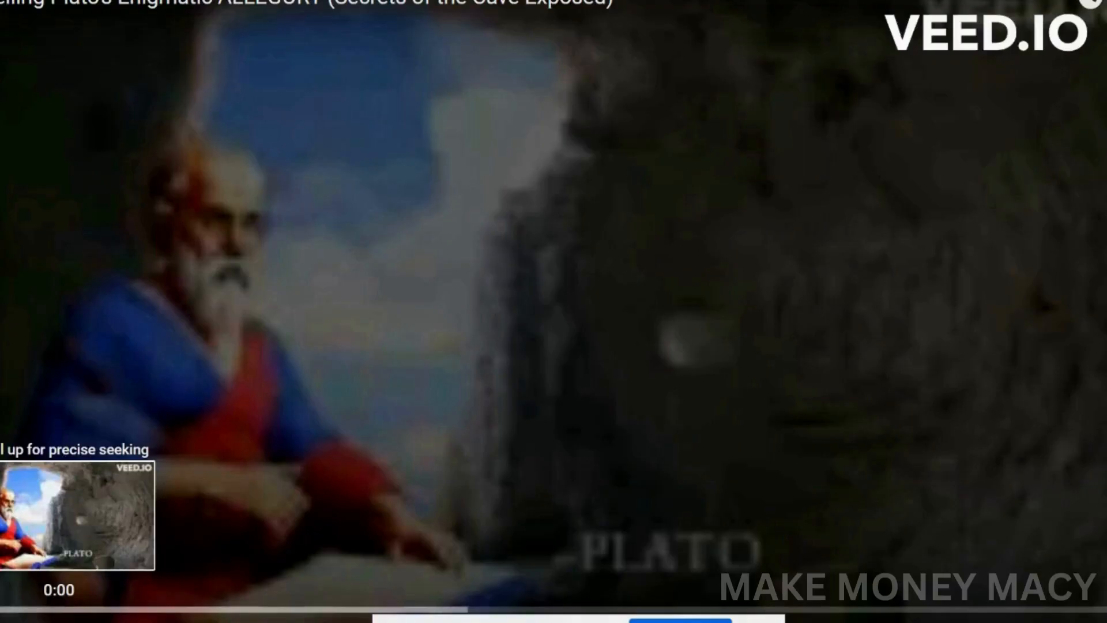